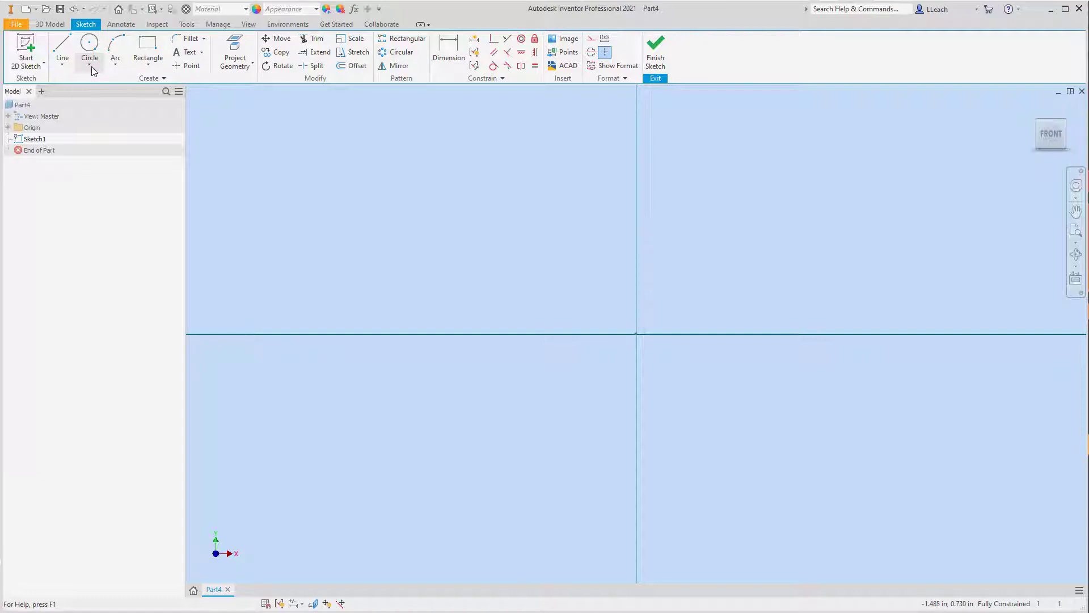
Step: Draw two concentric circles centred on the sketch origin, the outer one about 0.127 in in diameter
{"action": "left_click", "coordinate": [93, 68]}
{"action": "left_click", "coordinate": [105, 81]}
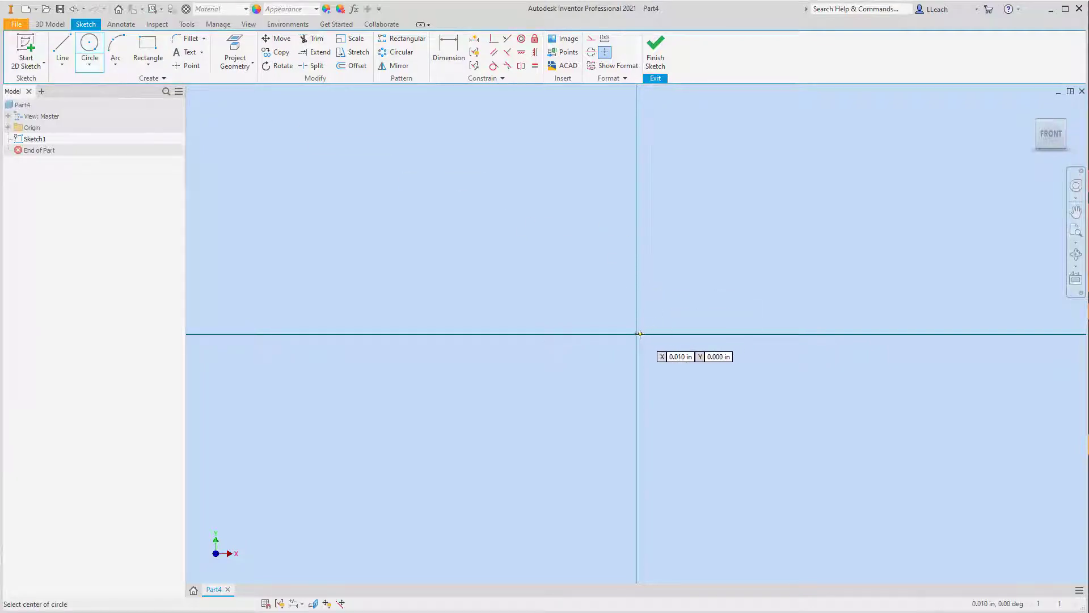
{"action": "left_click", "coordinate": [637, 334]}
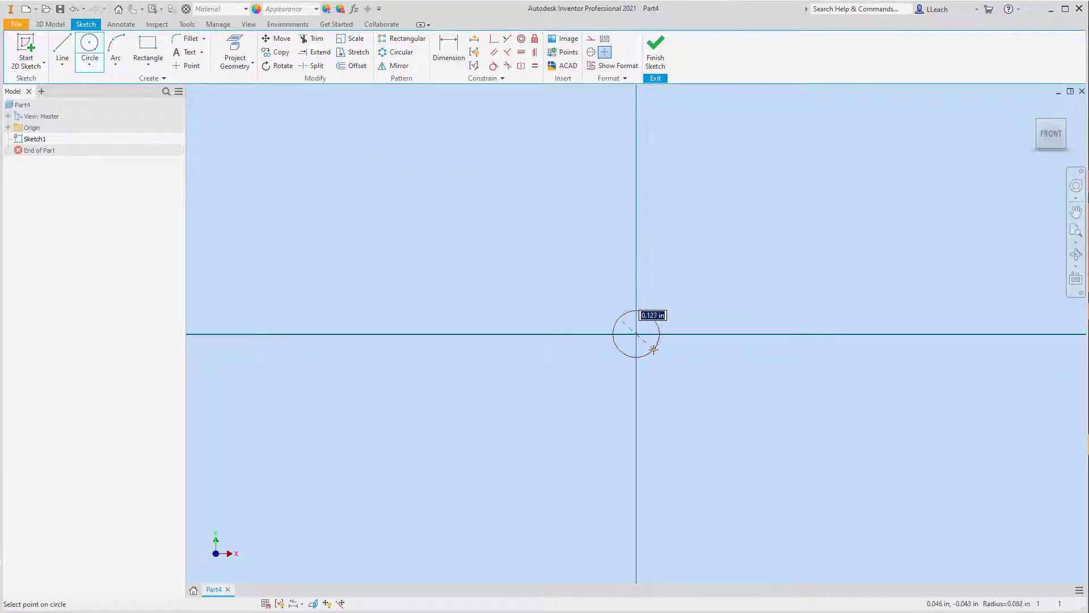
{"action": "left_click", "coordinate": [646, 344]}
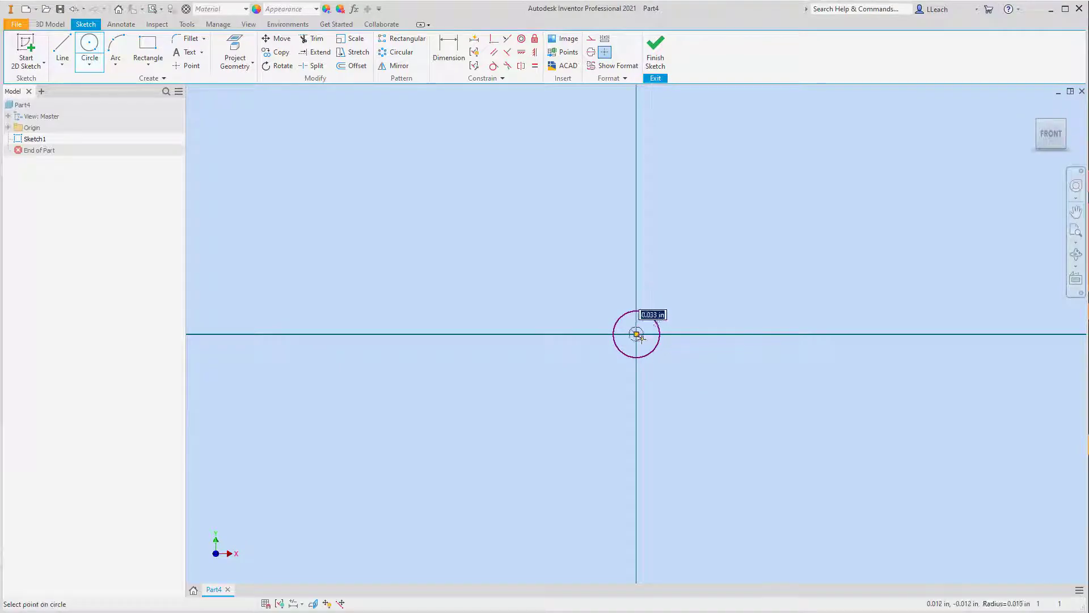
{"action": "left_click", "coordinate": [645, 343]}
{"action": "scroll", "coordinate": [647, 340], "scroll_direction": "down", "scroll_amount": 2}
{"action": "scroll", "coordinate": [647, 341], "scroll_direction": "up", "scroll_amount": 4}
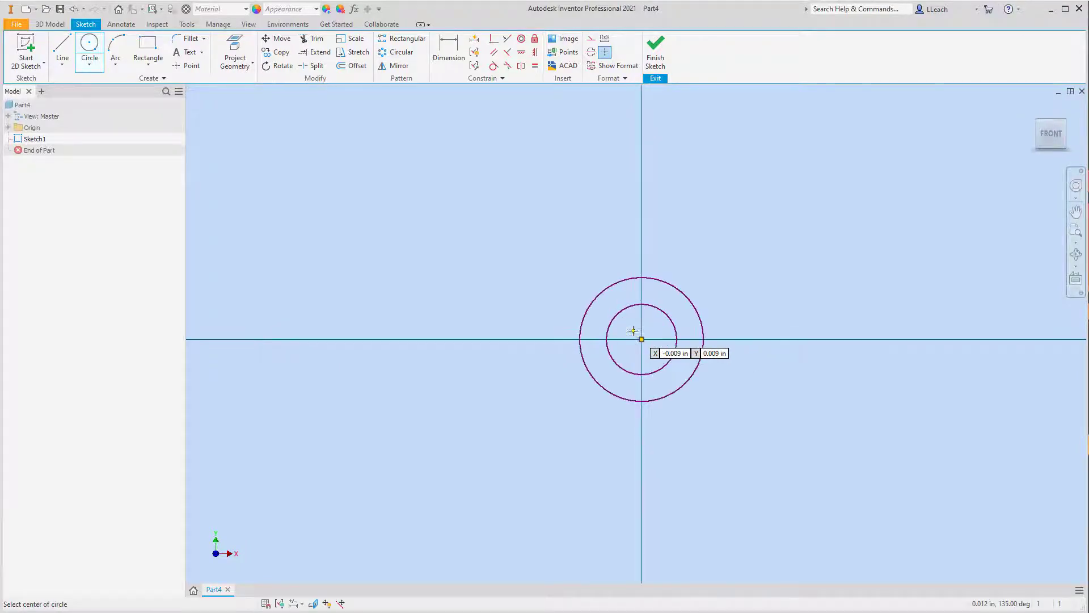
{"action": "scroll", "coordinate": [681, 281], "scroll_direction": "up", "scroll_amount": 3}
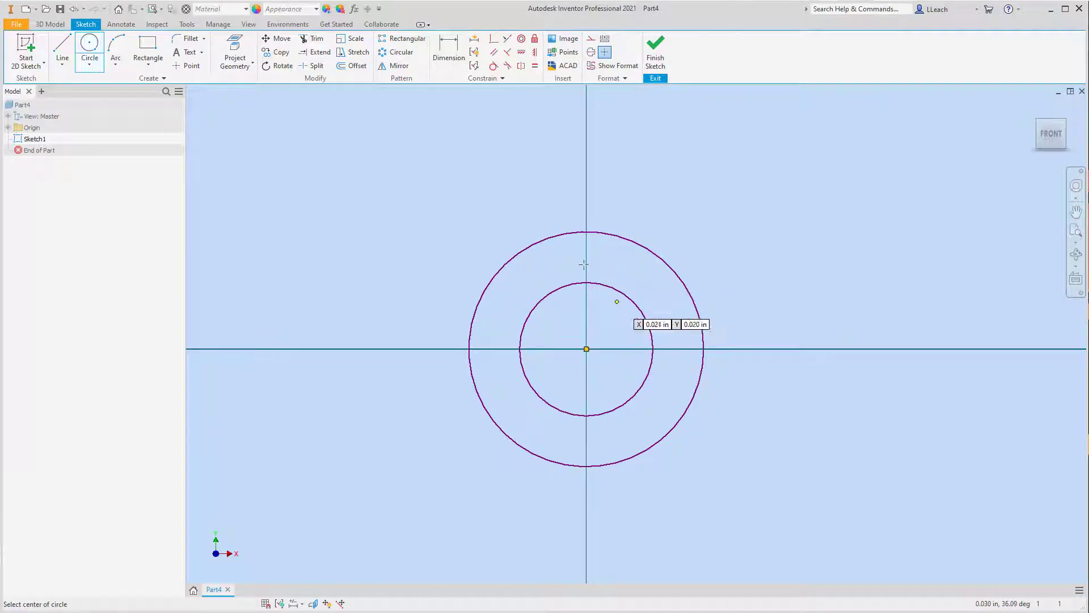
Step: Dimension the outer circle with a radius dimension and set it to 0.5 in
{"action": "left_click", "coordinate": [449, 58]}
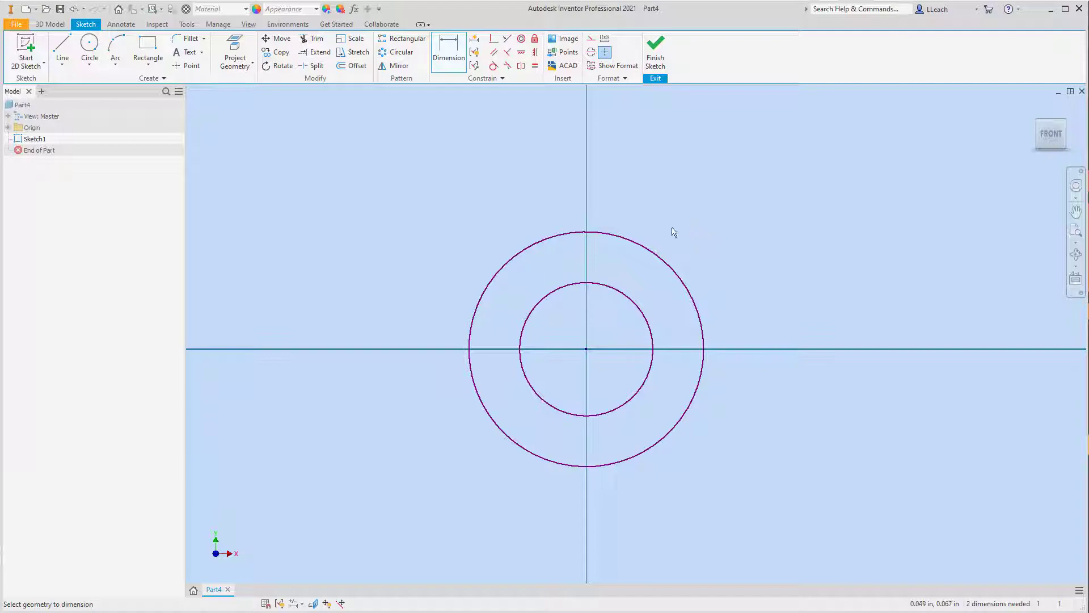
{"action": "left_click", "coordinate": [643, 247]}
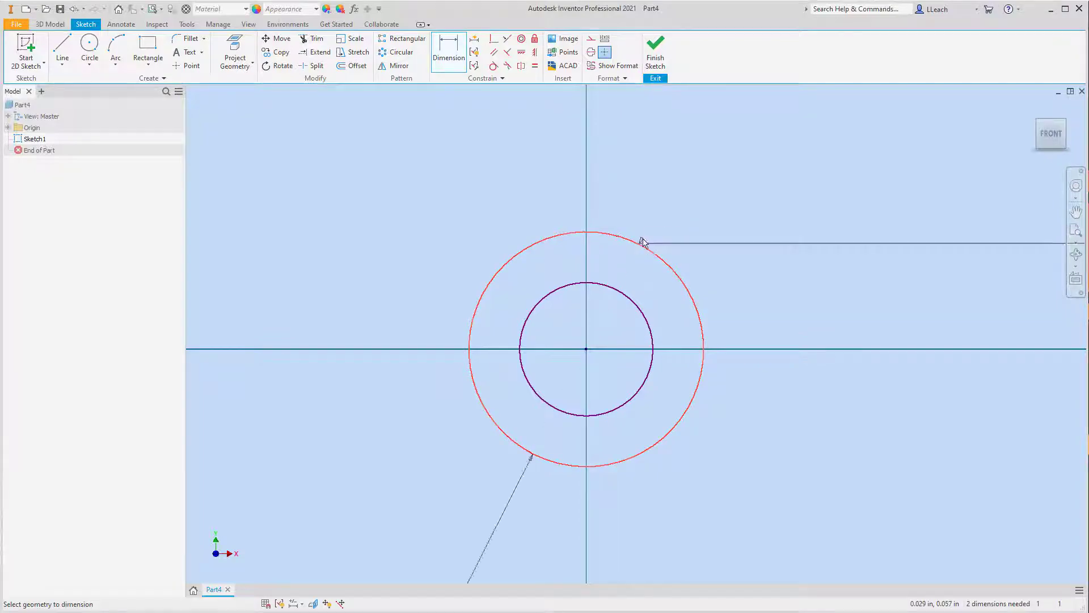
{"action": "right_click", "coordinate": [717, 203]}
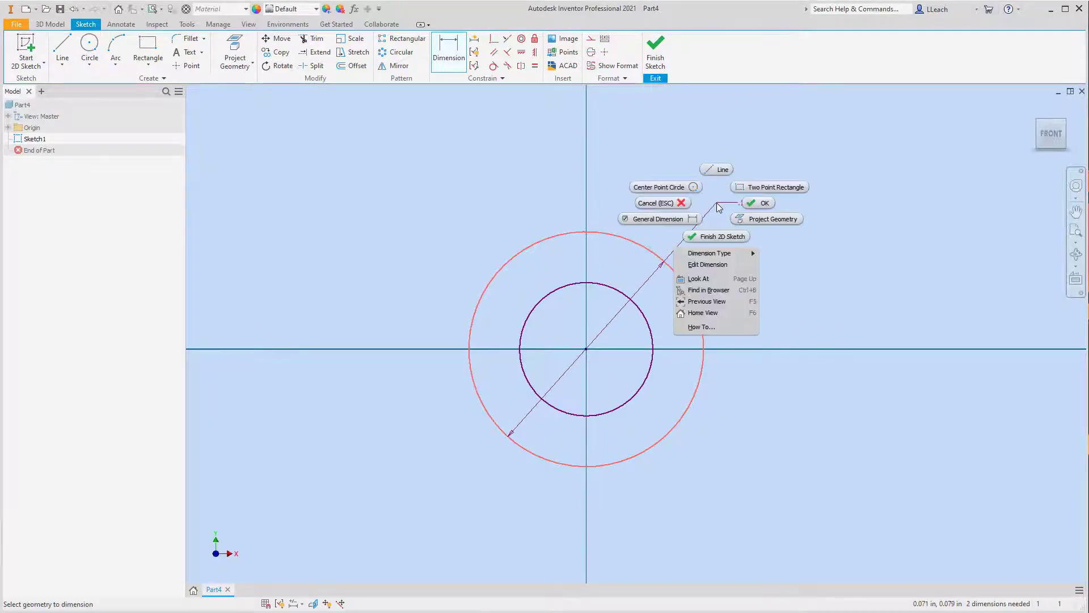
{"action": "mouse_move", "coordinate": [706, 253]}
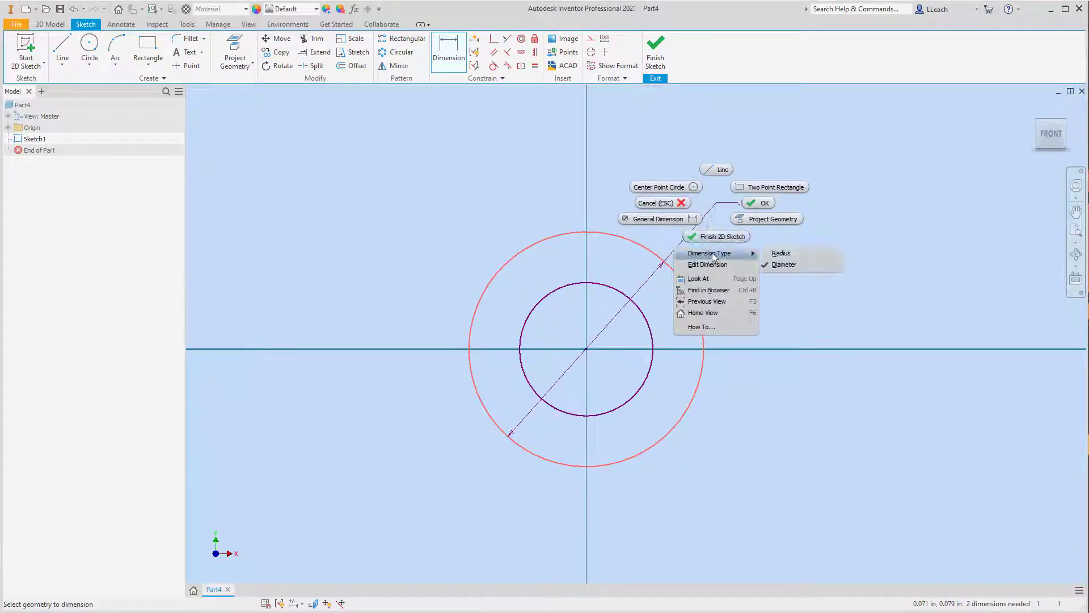
{"action": "left_click", "coordinate": [781, 254]}
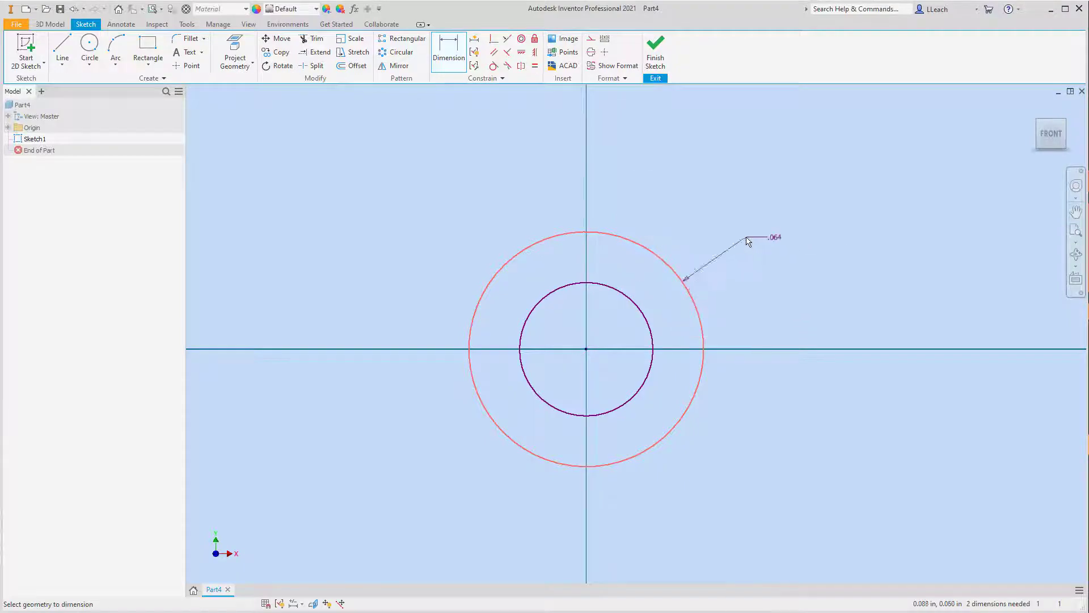
{"action": "left_click", "coordinate": [767, 227]}
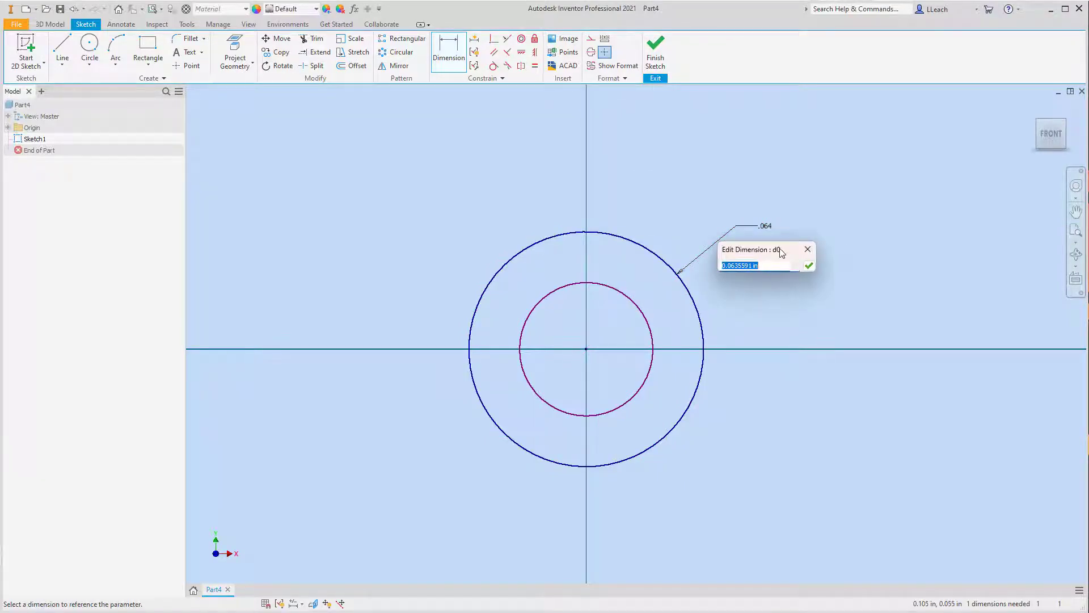
{"action": "type", "text": ".5"}
{"action": "key", "text": "Return"}
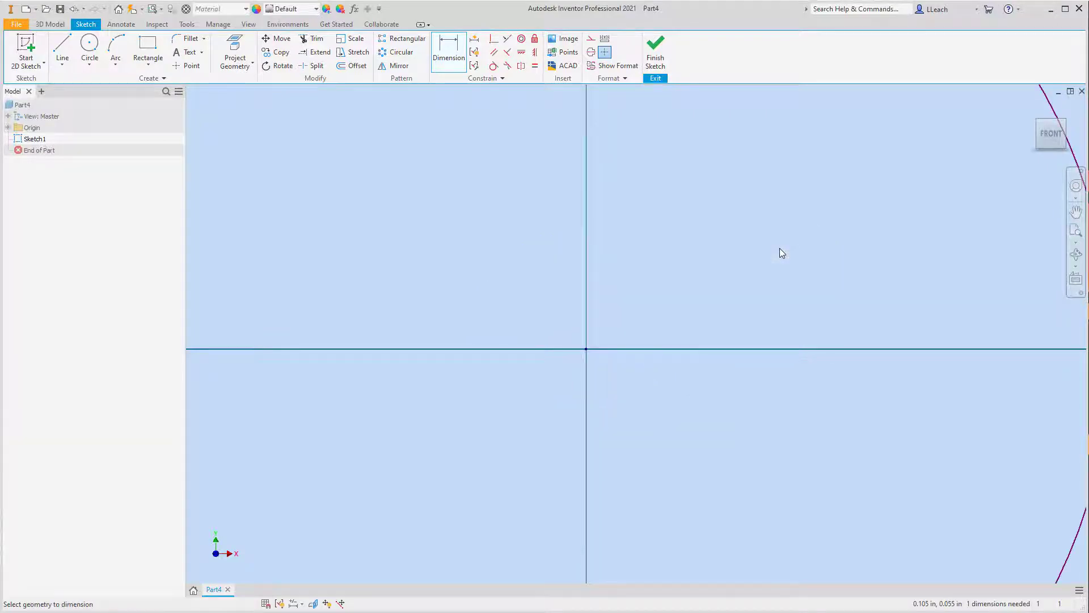
Step: Dimension the inner circle's diameter and set it to 0.75 in
{"action": "scroll", "coordinate": [779, 247], "scroll_direction": "up", "scroll_amount": 5}
{"action": "middle_click_drag", "start_coordinate": [779, 253], "coordinate": [600, 323]}
{"action": "scroll", "coordinate": [600, 323], "scroll_direction": "up", "scroll_amount": 3}
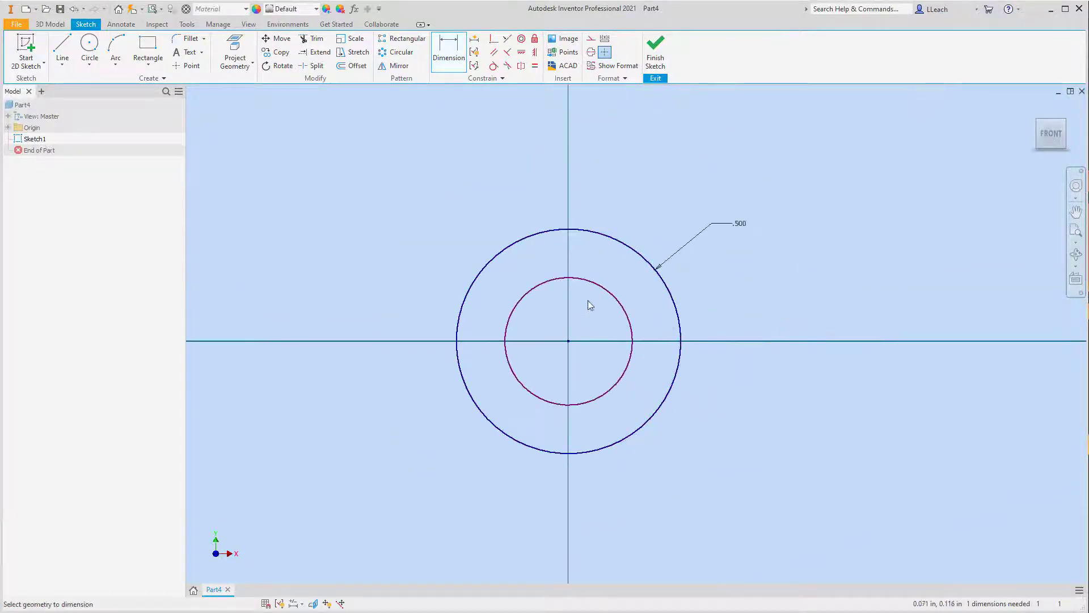
{"action": "key", "text": "Escape"}
{"action": "left_click", "coordinate": [456, 51]}
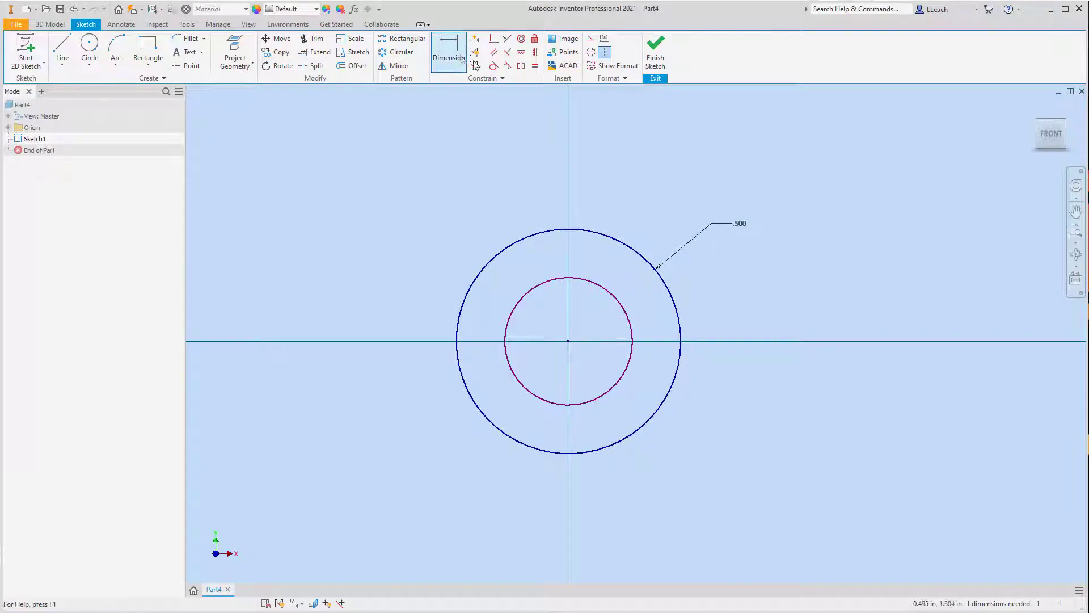
{"action": "left_click", "coordinate": [606, 288]}
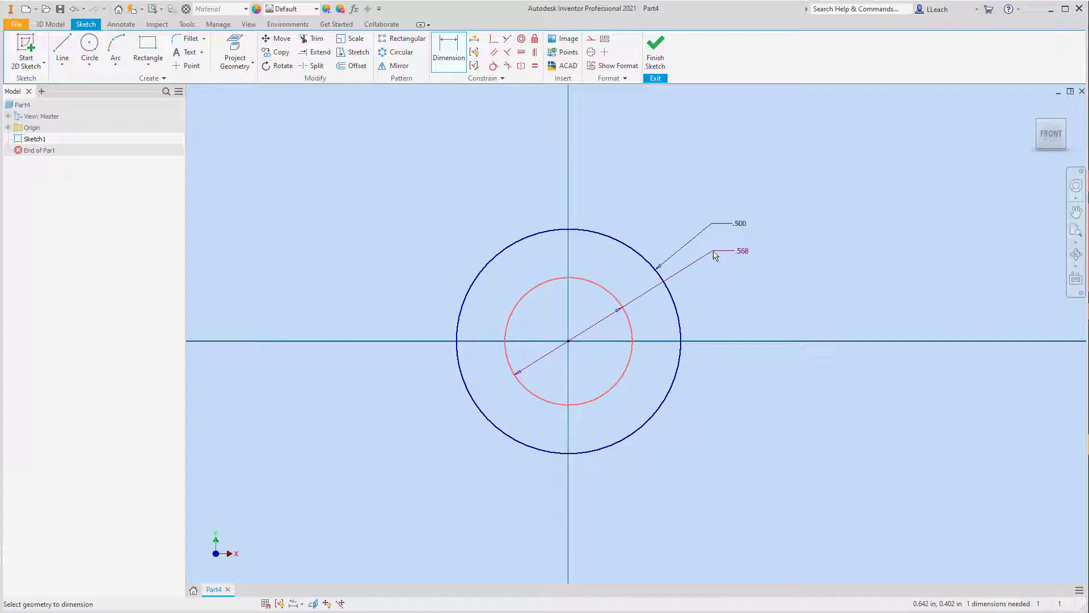
{"action": "left_click", "coordinate": [715, 255]}
{"action": "left_click", "coordinate": [743, 251]}
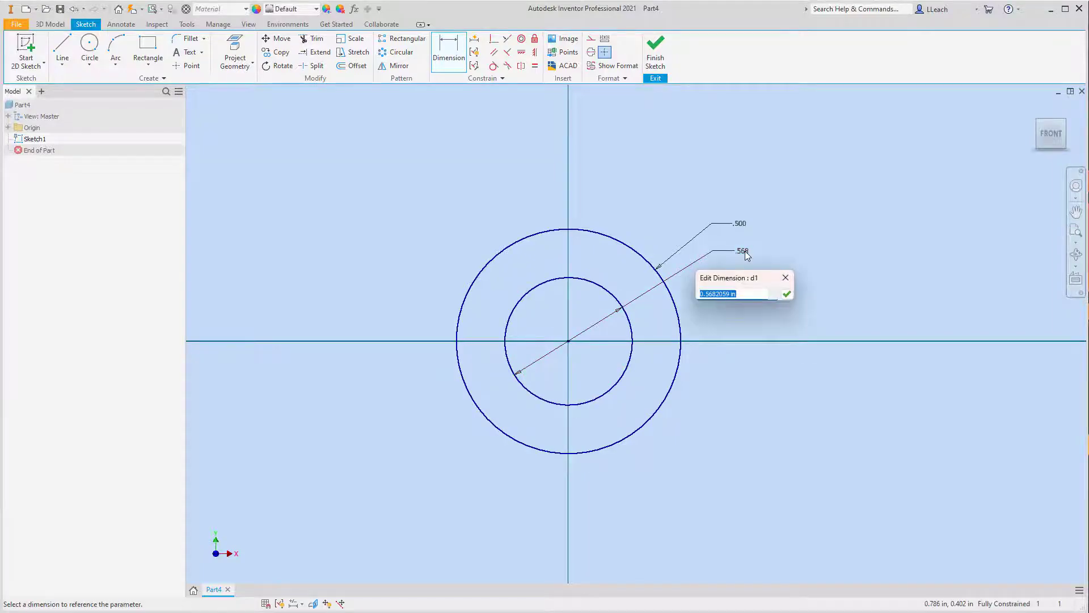
{"action": "type", "text": ".75"}
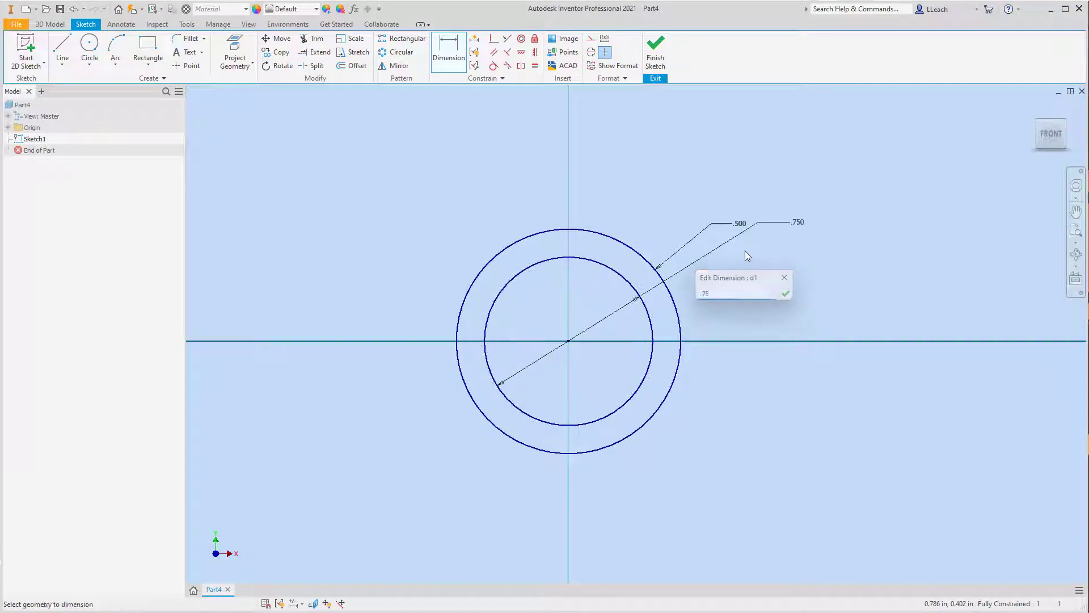
{"action": "key", "text": "Return"}
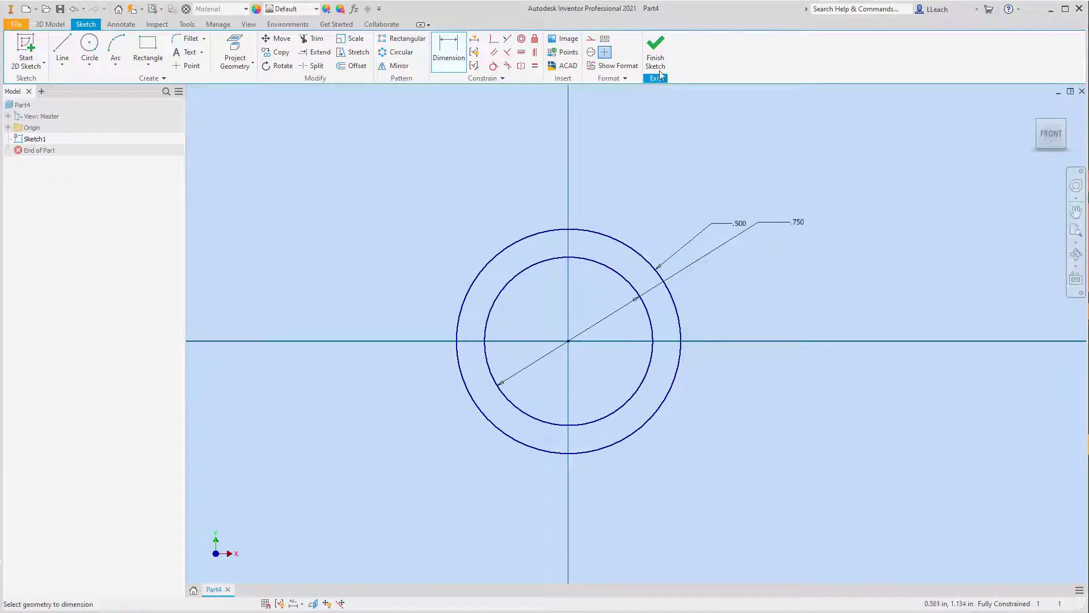
Step: Draw a horizontal line about 2.01 in long from the circles' centre out to the right
{"action": "left_click", "coordinate": [63, 65]}
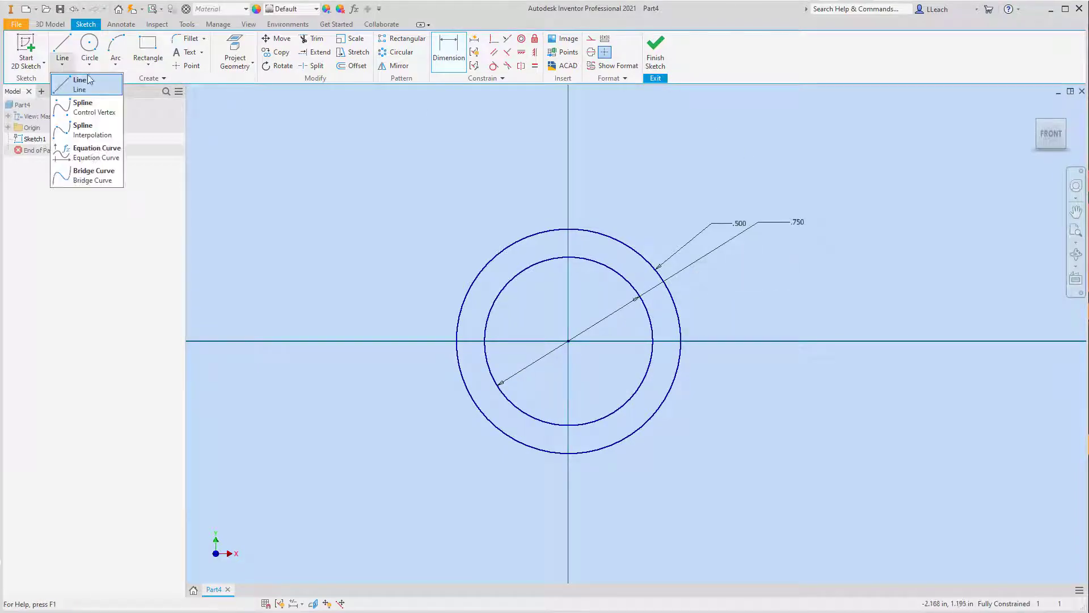
{"action": "left_click", "coordinate": [85, 84]}
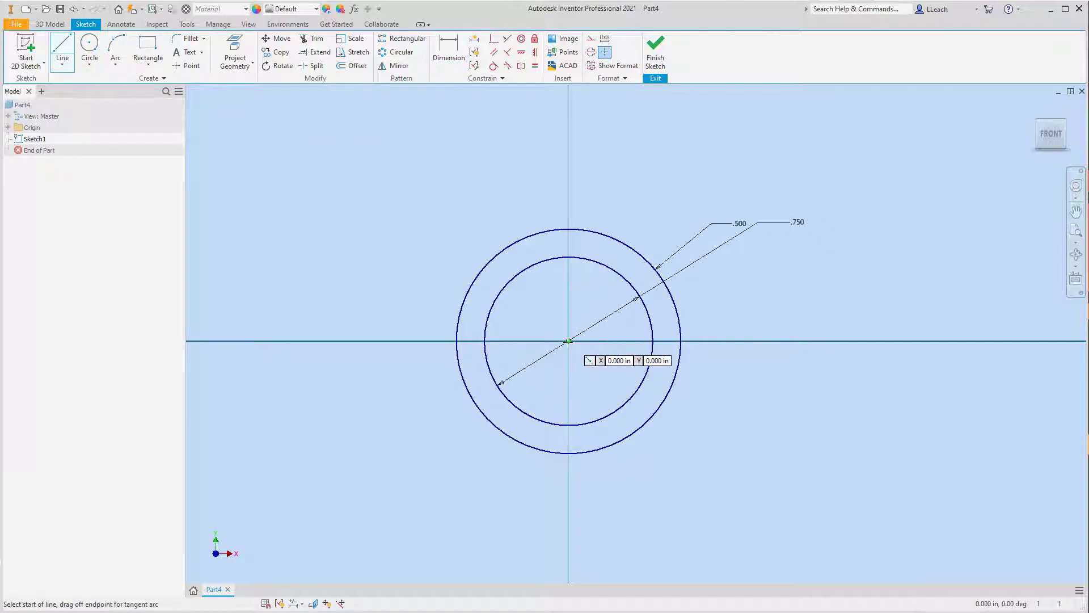
{"action": "left_click", "coordinate": [568, 341]}
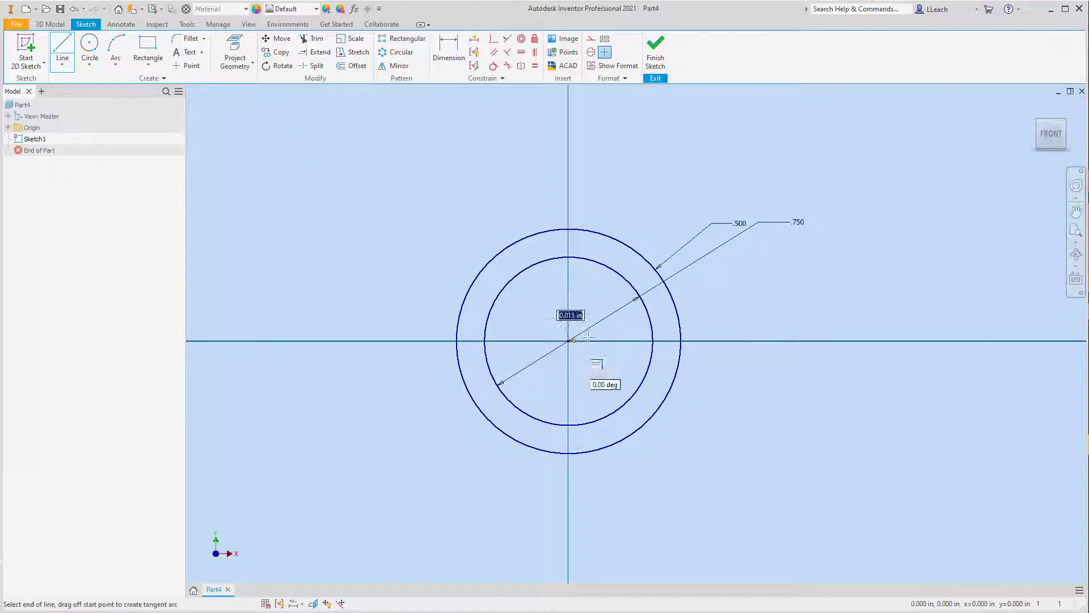
{"action": "left_click", "coordinate": [1020, 341]}
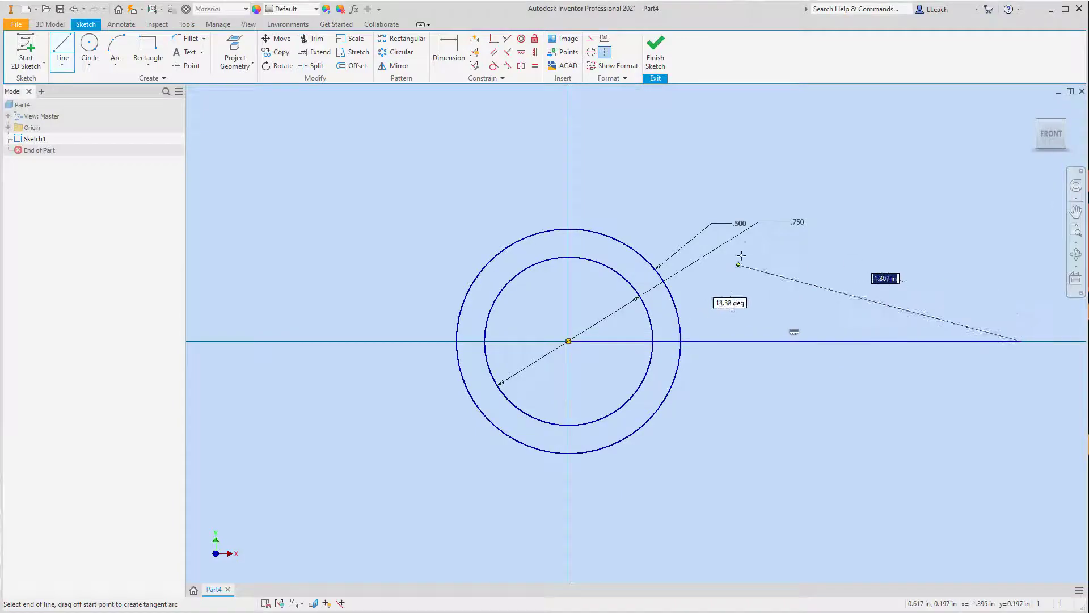
{"action": "key", "text": "Escape"}
Step: Dimension the horizontal line's length and set it to 1.5 in
{"action": "left_click", "coordinate": [448, 53]}
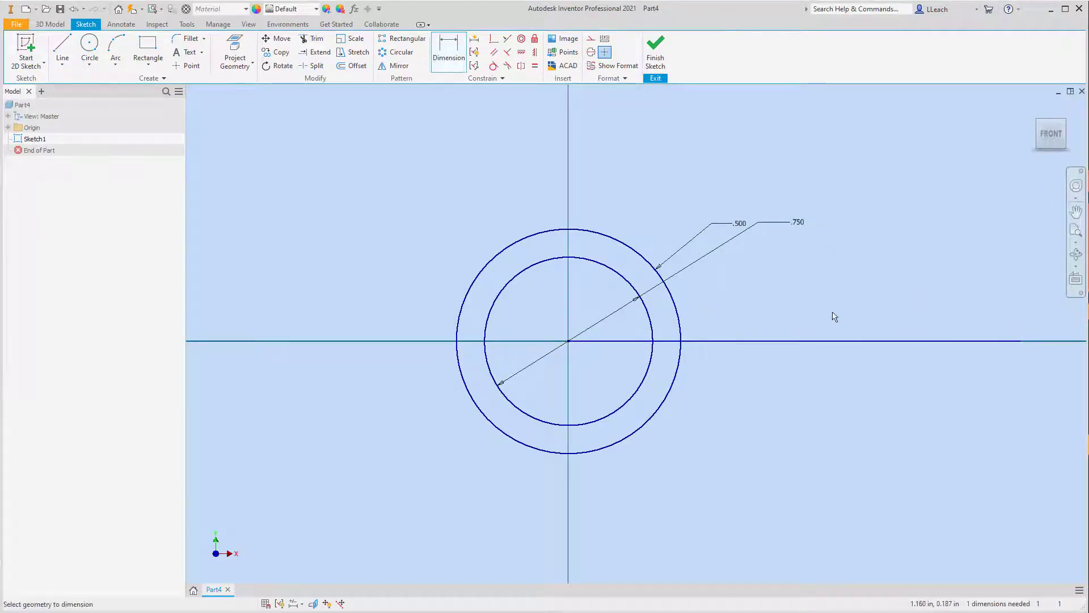
{"action": "left_click", "coordinate": [840, 341]}
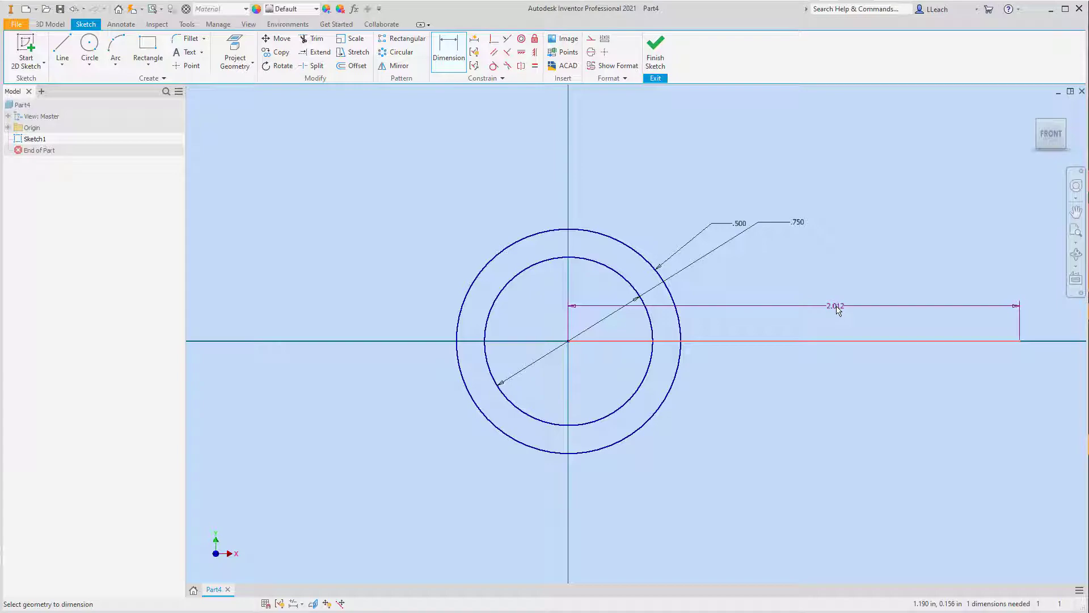
{"action": "left_click", "coordinate": [838, 309]}
{"action": "left_click", "coordinate": [838, 309]}
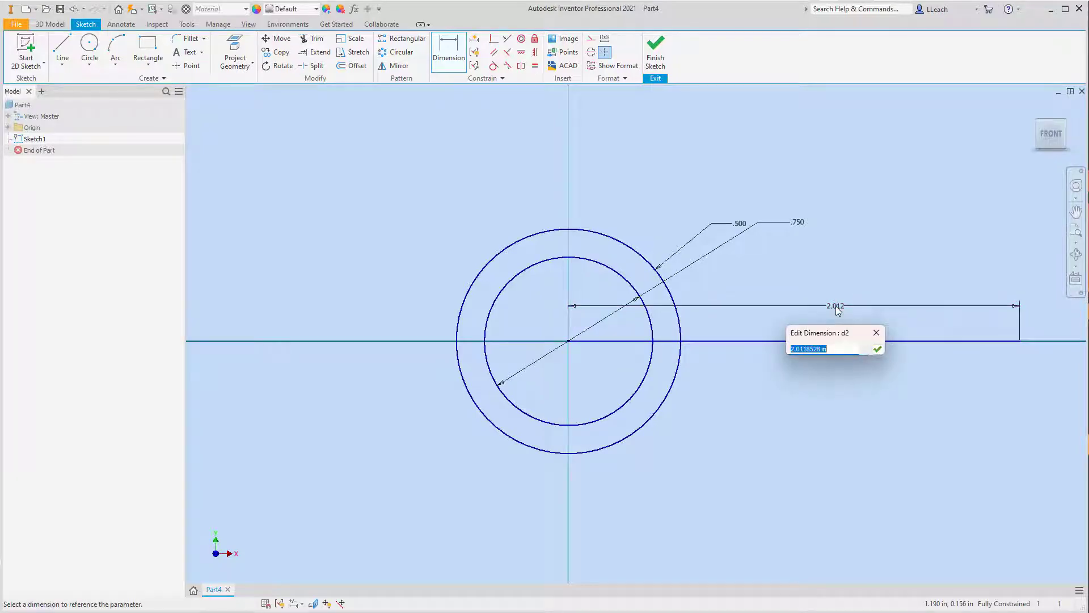
{"action": "type", "text": "1.5"}
{"action": "key", "text": "Return"}
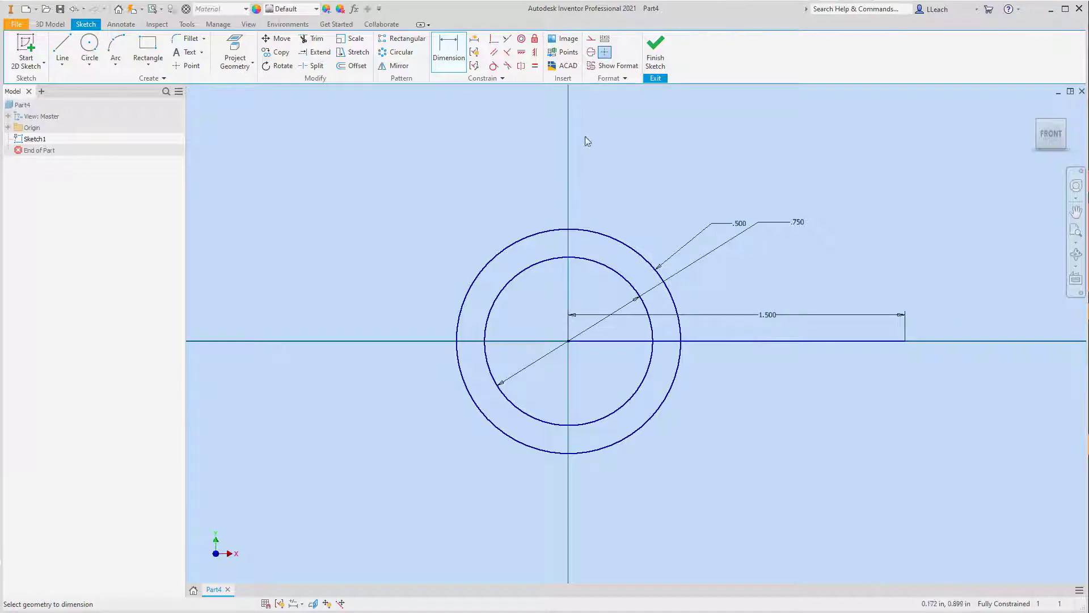
Step: Draw an angled line about 1.5 in long from the circles' centre down to the left
{"action": "left_click", "coordinate": [64, 69]}
{"action": "left_click", "coordinate": [74, 81]}
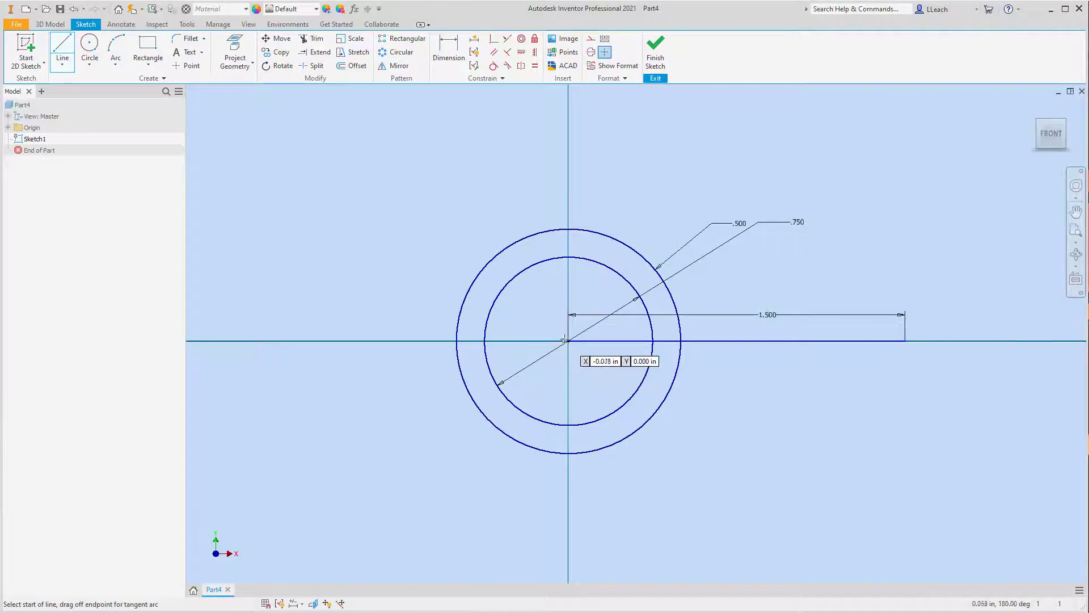
{"action": "left_click", "coordinate": [567, 340]}
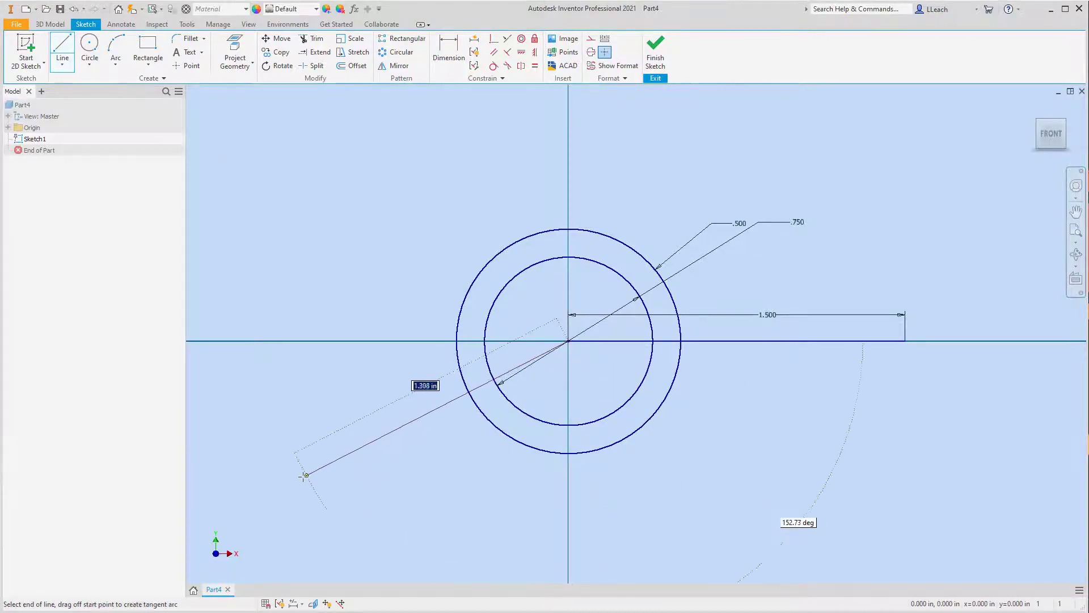
{"action": "left_click", "coordinate": [272, 490]}
{"action": "key", "text": "Escape"}
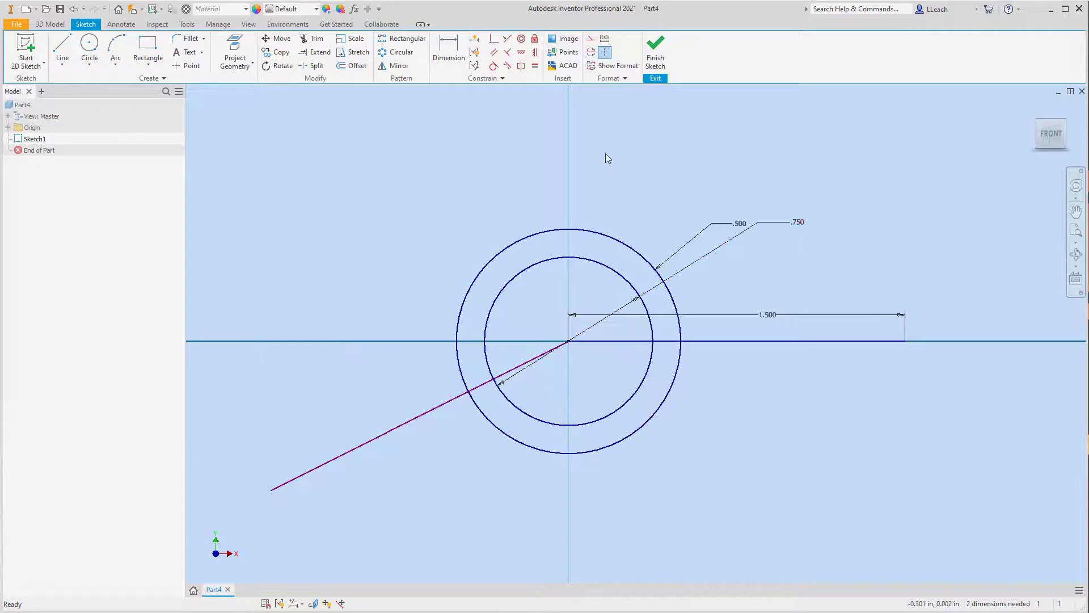
Step: Convert the angled line and the horizontal line to construction geometry
{"action": "left_click", "coordinate": [591, 39]}
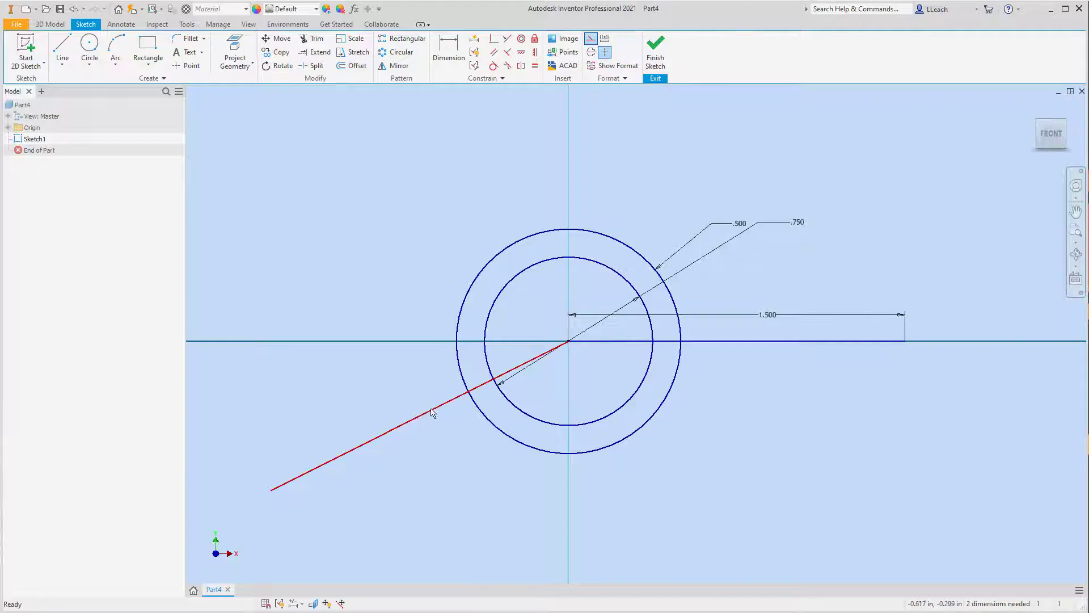
{"action": "left_click", "coordinate": [471, 357]}
{"action": "left_click", "coordinate": [590, 39]}
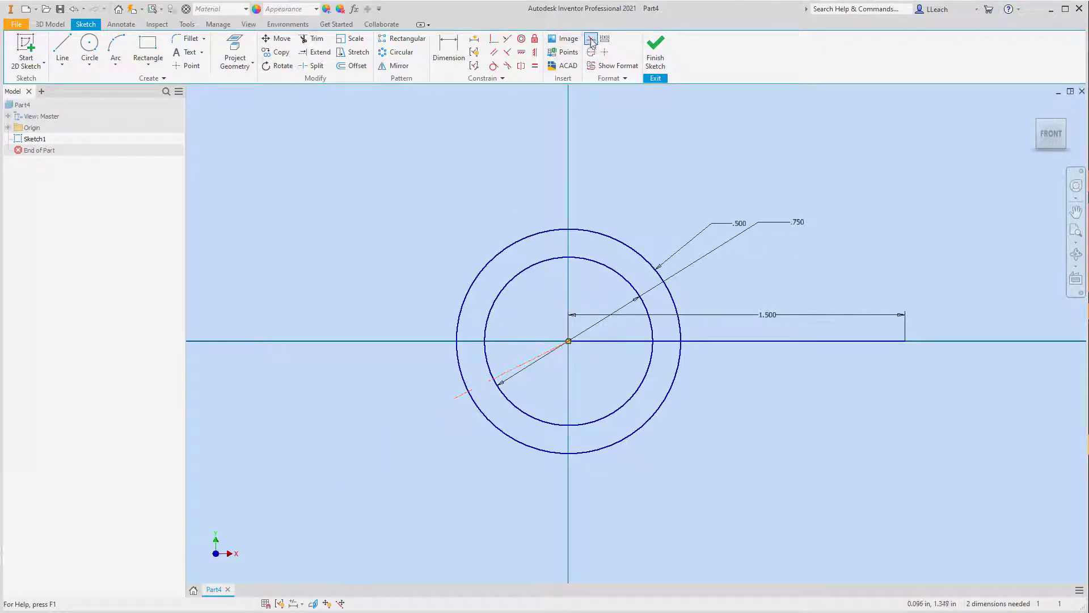
{"action": "left_click", "coordinate": [715, 340]}
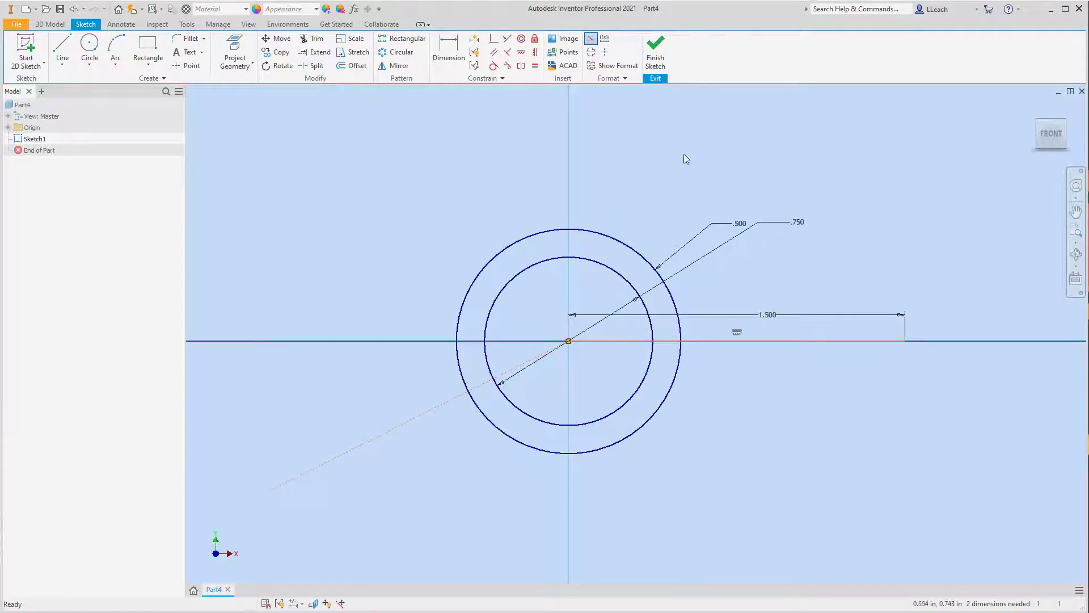
{"action": "left_click", "coordinate": [597, 39]}
Step: Dimension the angled construction line's length and set it to 1.75 in
{"action": "middle_click_drag", "start_coordinate": [647, 282], "coordinate": [653, 260]}
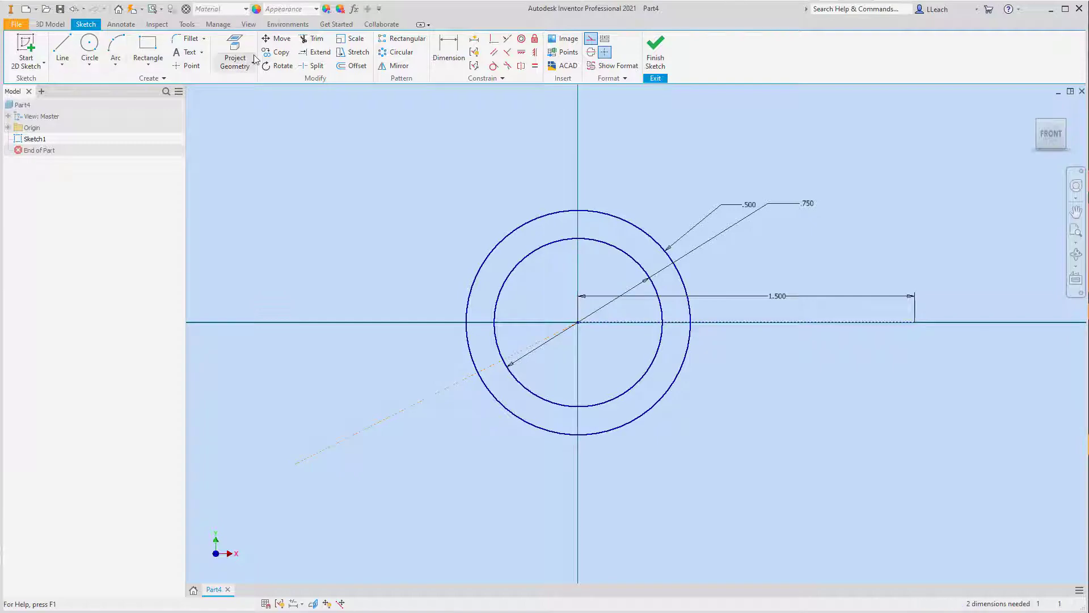
{"action": "left_click", "coordinate": [449, 51]}
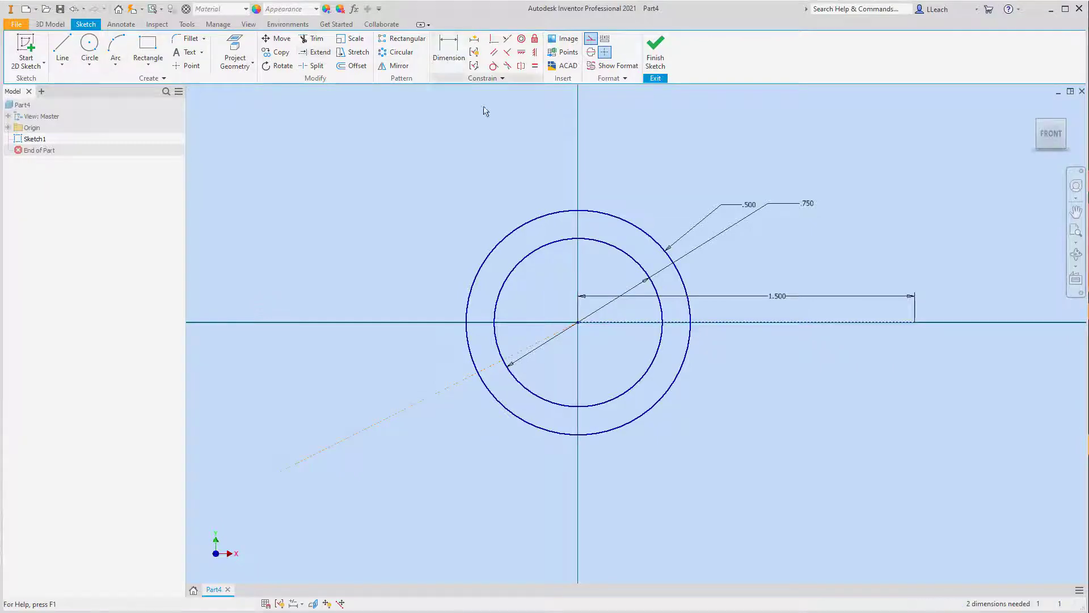
{"action": "left_click", "coordinate": [448, 389]}
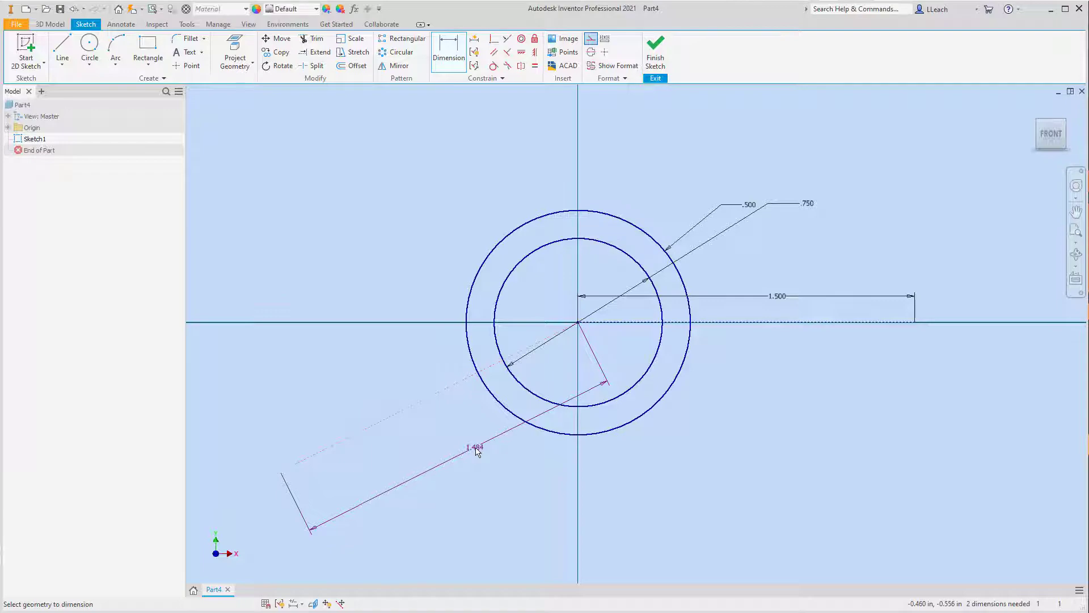
{"action": "left_click", "coordinate": [476, 450]}
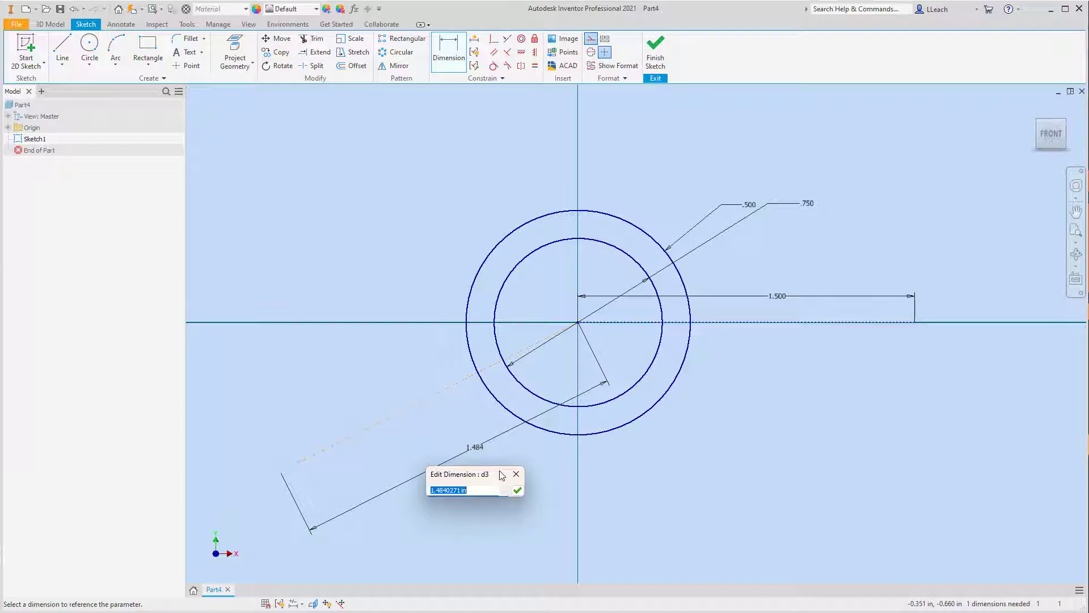
{"action": "type", "text": "1.75"}
{"action": "left_click", "coordinate": [521, 490]}
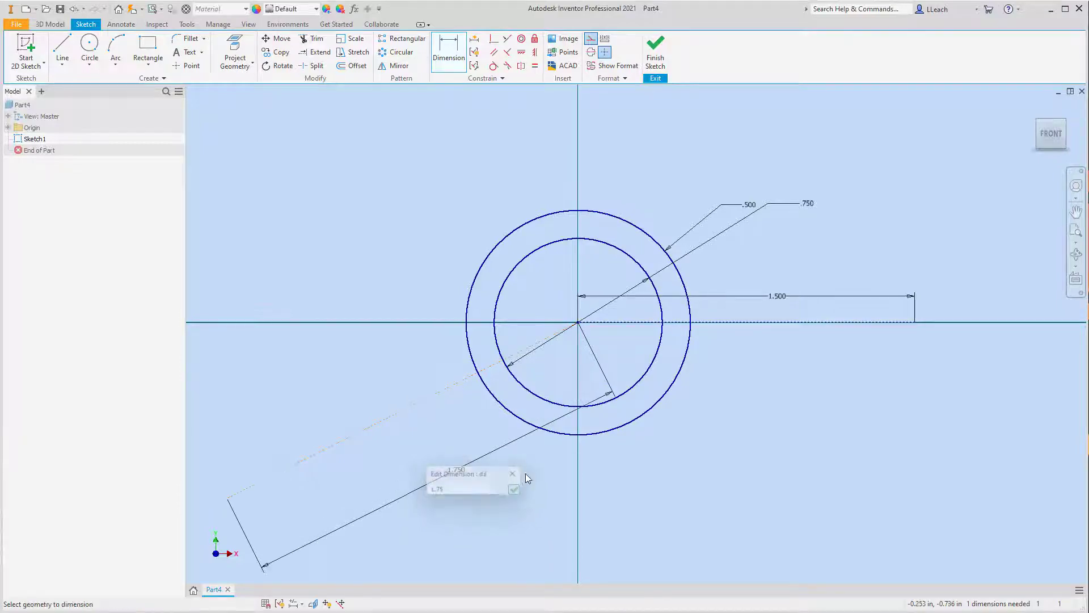
Step: Dimension the acute angle between the angled construction line and the extension of the horizontal one, and set it to 30 degrees
{"action": "left_click", "coordinate": [450, 53]}
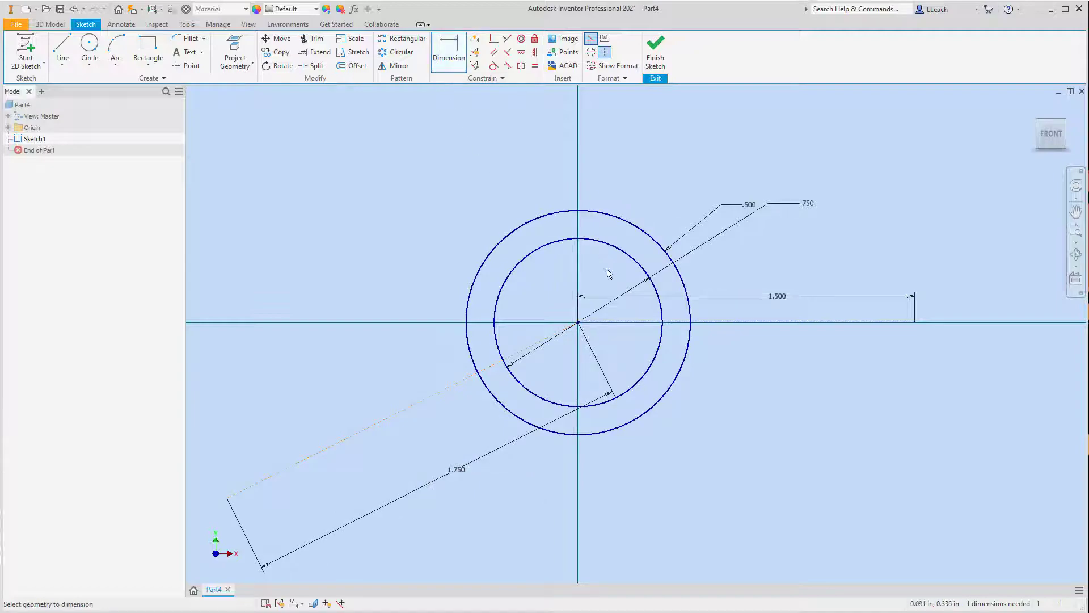
{"action": "left_click", "coordinate": [639, 322]}
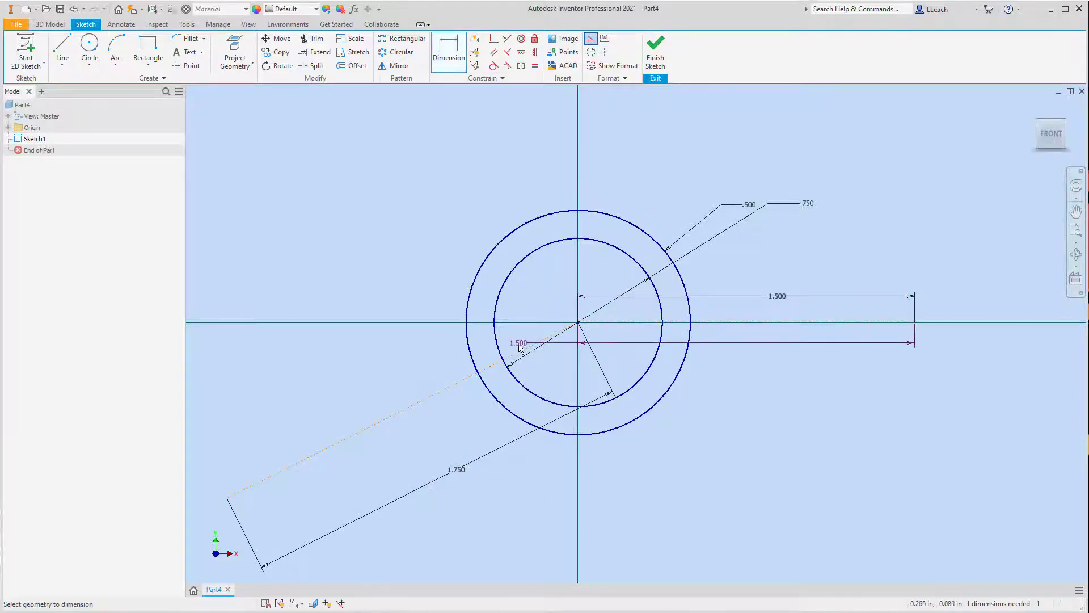
{"action": "left_click", "coordinate": [517, 353]}
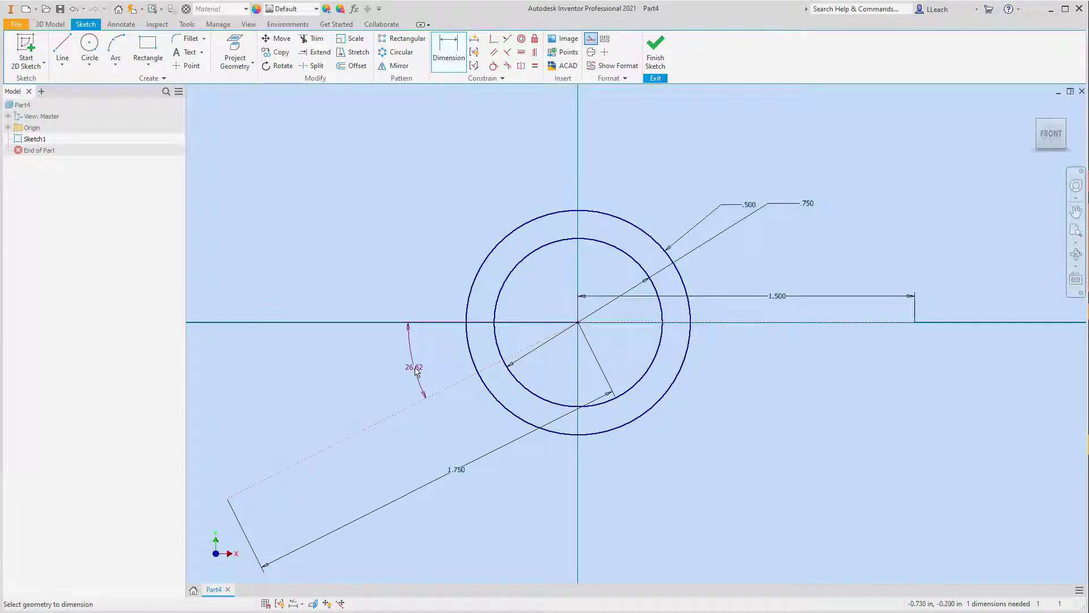
{"action": "left_click", "coordinate": [416, 371]}
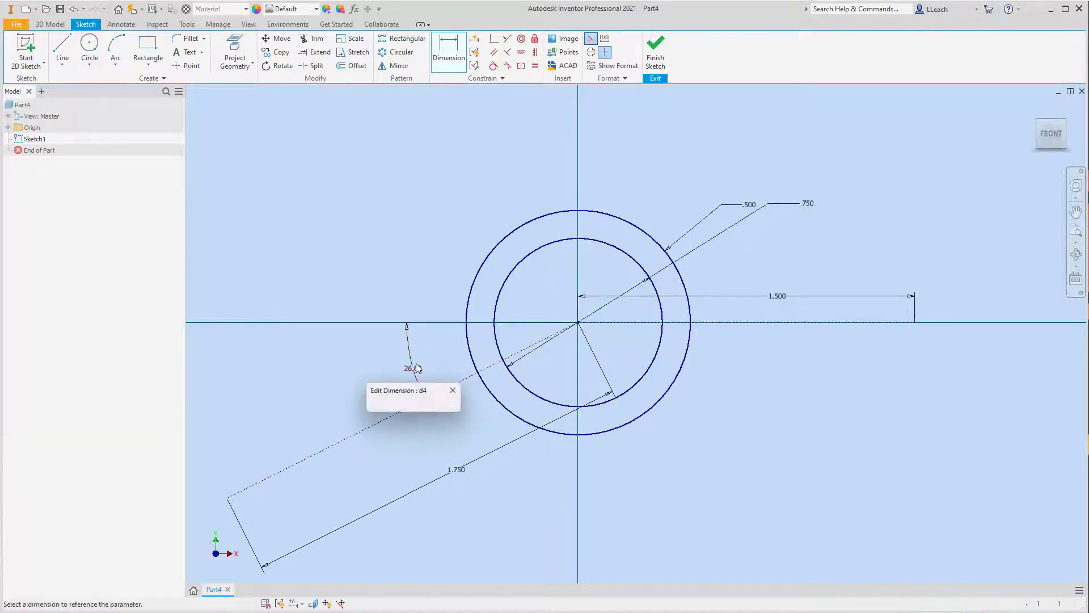
{"action": "type", "text": "30"}
{"action": "key", "text": "Return"}
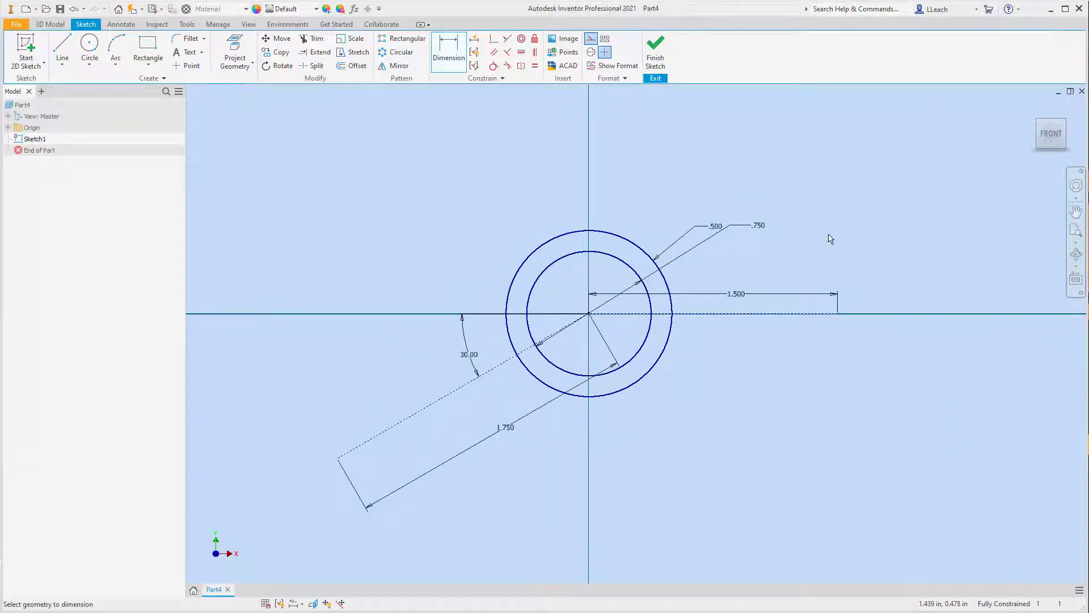
Step: Offset the connected angled and horizontal construction lines 0.1 in to their upper side
{"action": "left_click", "coordinate": [358, 67]}
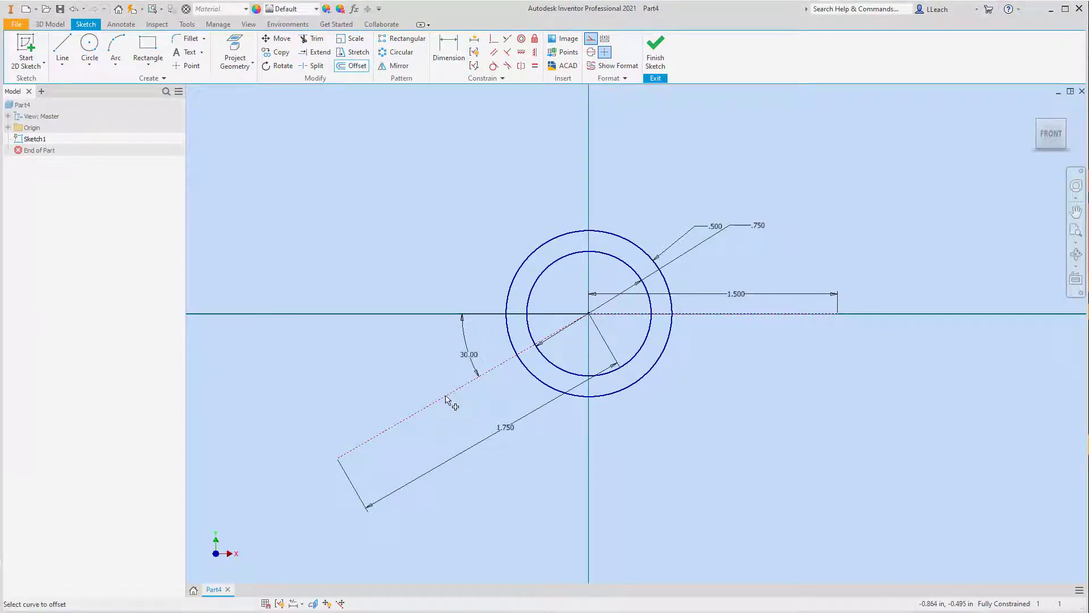
{"action": "left_click", "coordinate": [446, 396]}
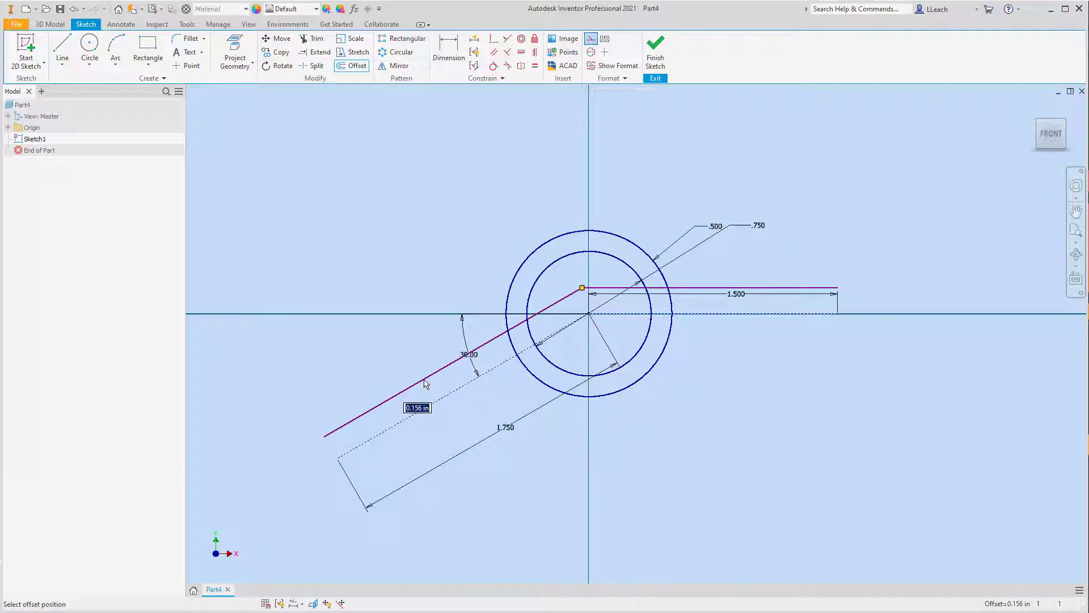
{"action": "type", "text": "0.1"}
{"action": "key", "text": "Return"}
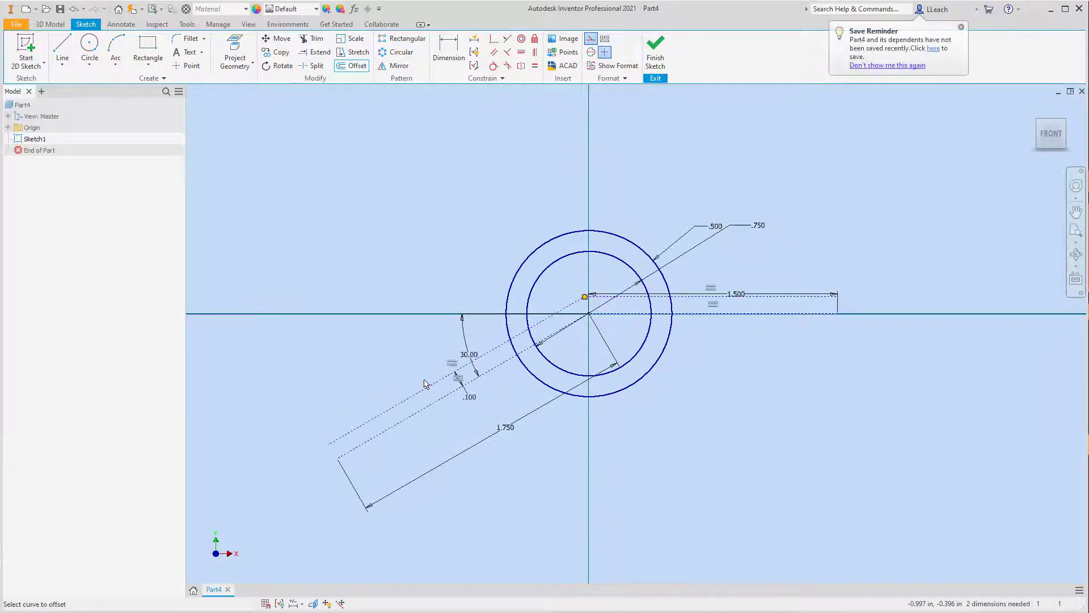
Step: Offset the original angled and horizontal centre lines 0.10 in to their lower side
{"action": "left_click", "coordinate": [449, 398]}
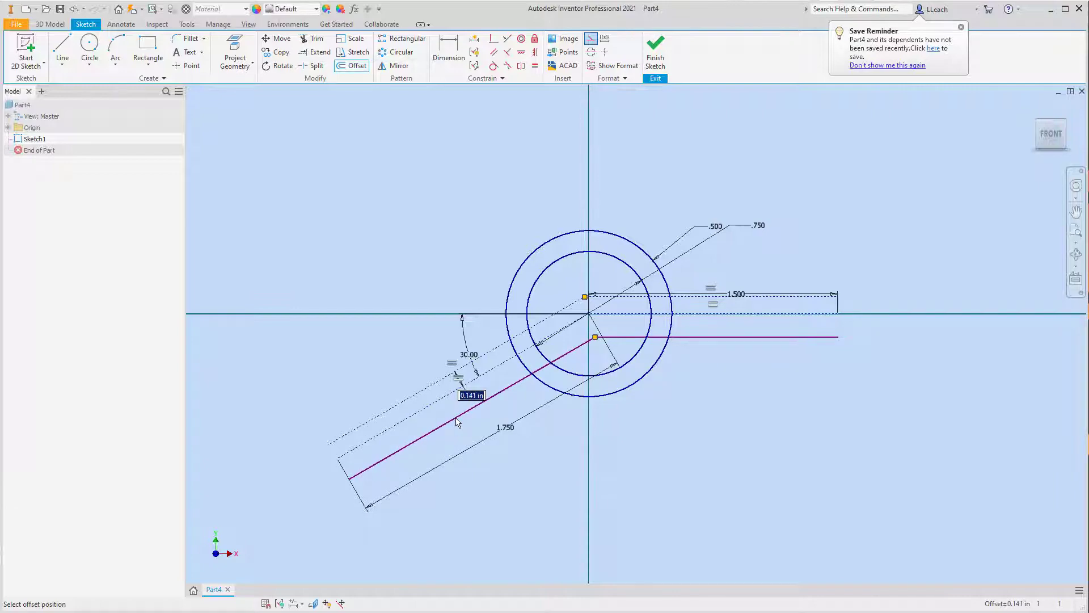
{"action": "type", "text": "0"}
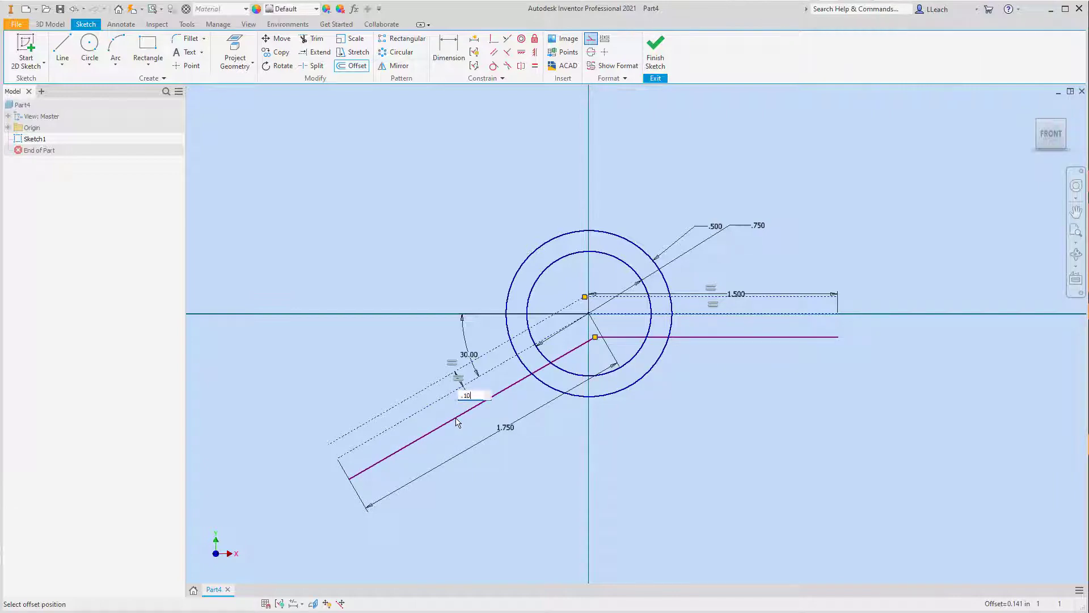
{"action": "type", "text": "10"}
{"action": "key", "text": "Return"}
{"action": "key", "text": "Escape"}
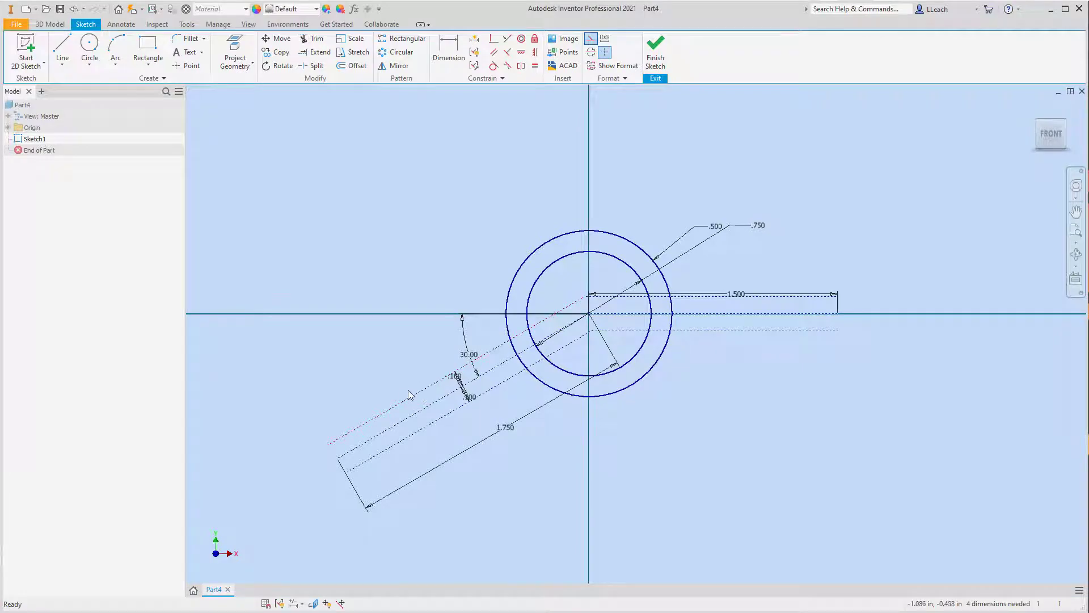
Step: Convert the two angled offset lines from construction to normal sketch geometry
{"action": "left_click", "coordinate": [417, 393]}
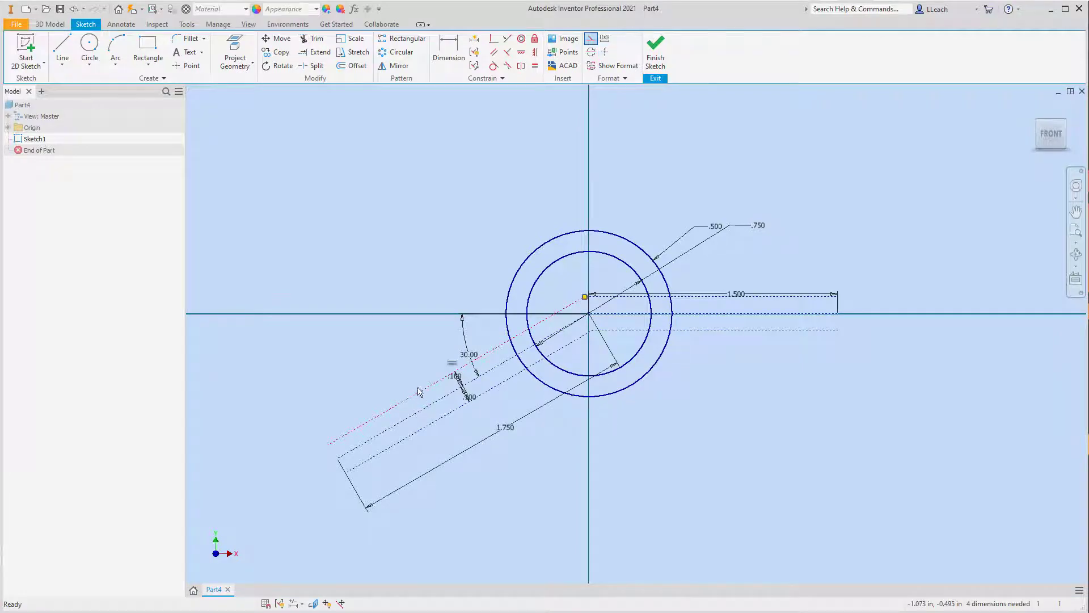
{"action": "left_click", "coordinate": [590, 38]}
{"action": "left_click", "coordinate": [413, 378]}
{"action": "left_click", "coordinate": [420, 430]}
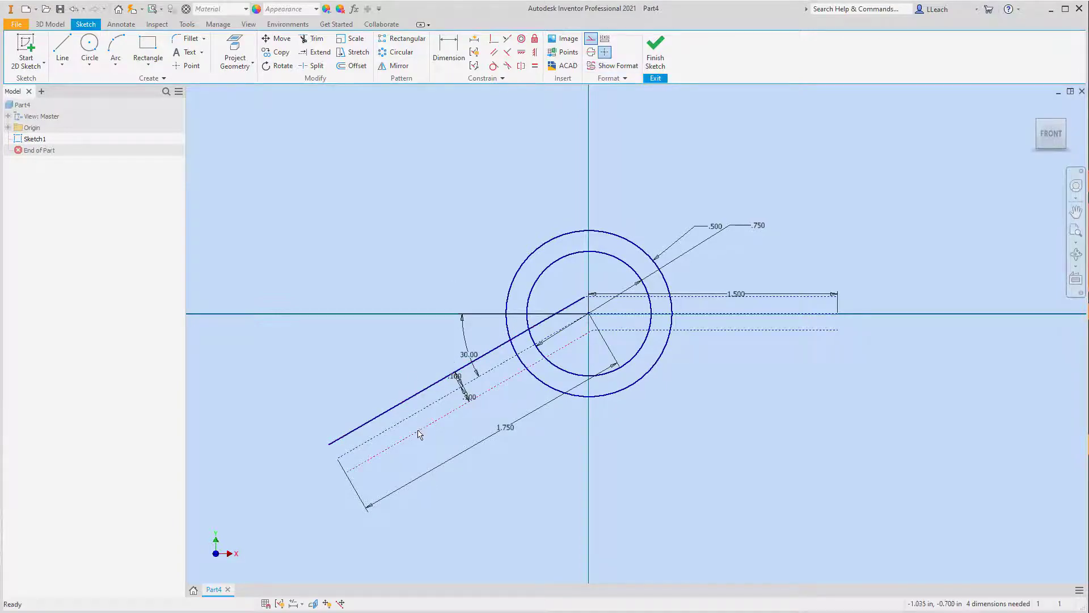
{"action": "left_click", "coordinate": [591, 40]}
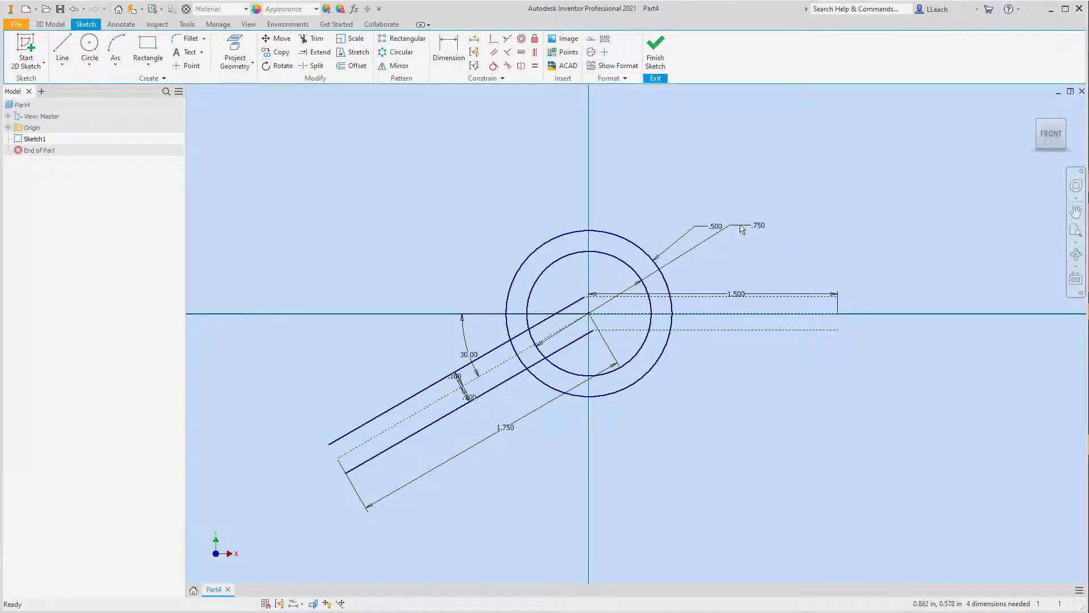
Step: Convert the upper and lower horizontal offset lines from construction to normal sketch geometry
{"action": "left_click", "coordinate": [702, 291]}
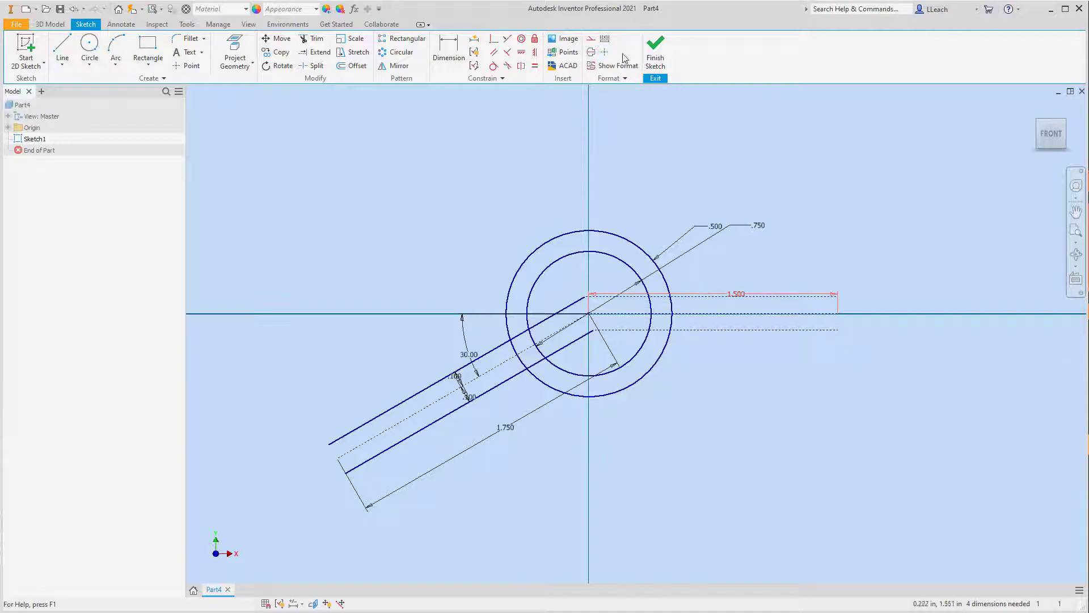
{"action": "left_click", "coordinate": [696, 295]}
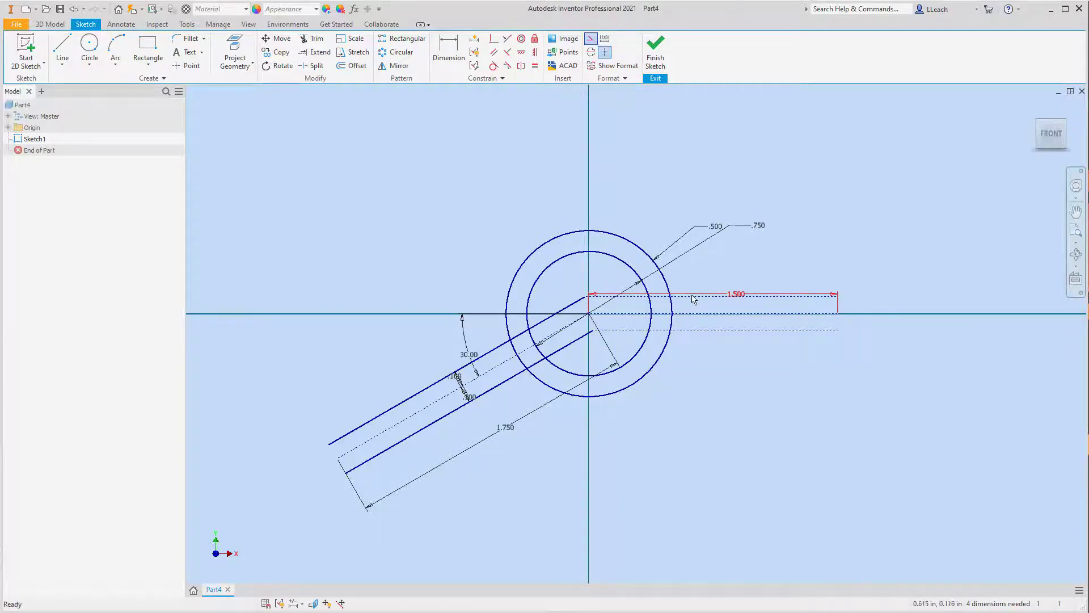
{"action": "left_click", "coordinate": [590, 38]}
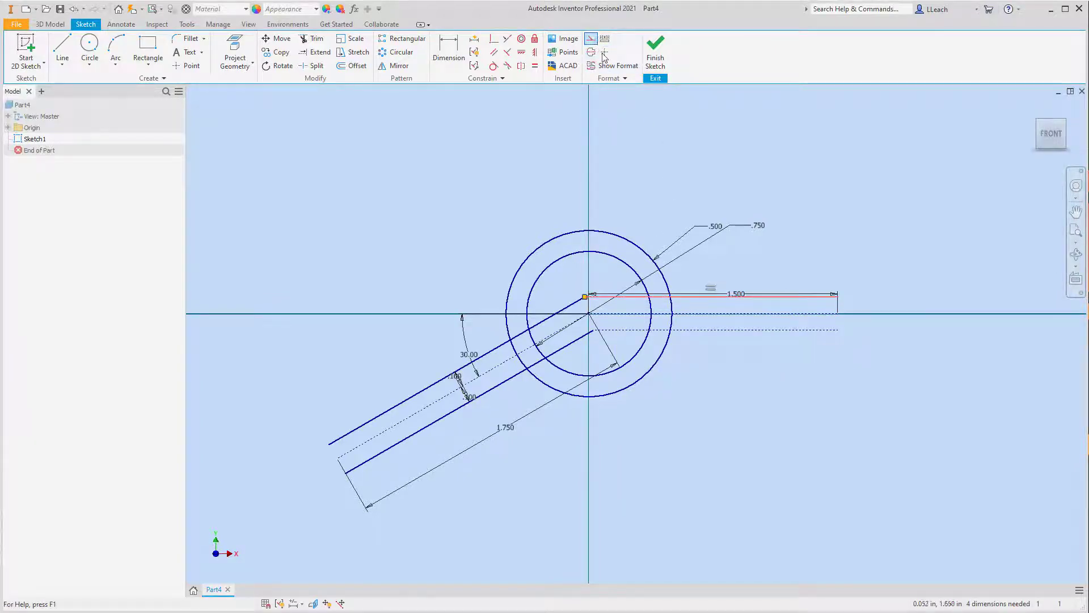
{"action": "left_click", "coordinate": [706, 329]}
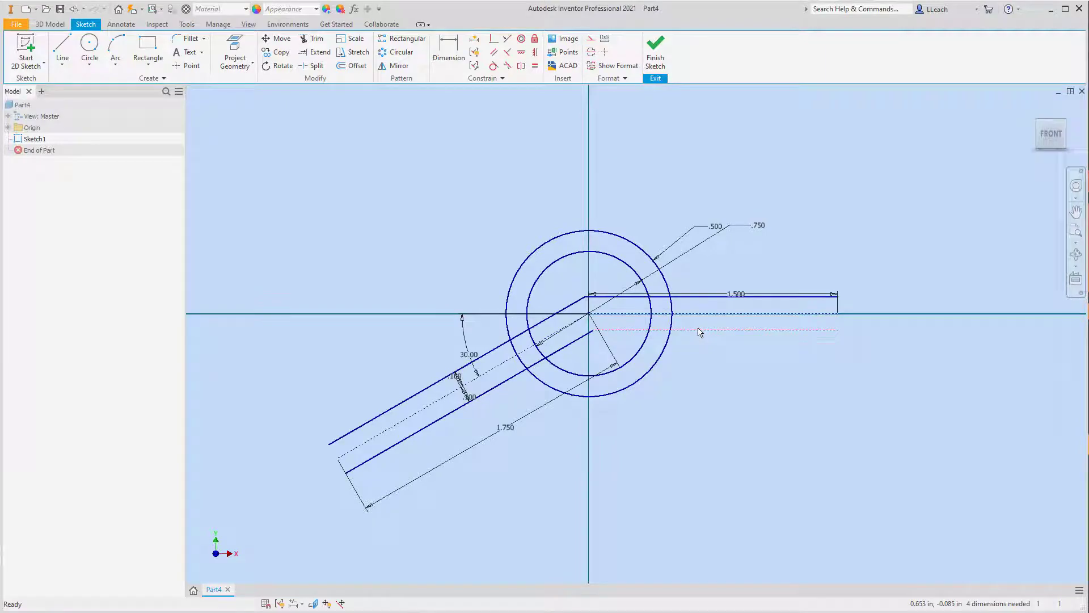
{"action": "left_click", "coordinate": [591, 38]}
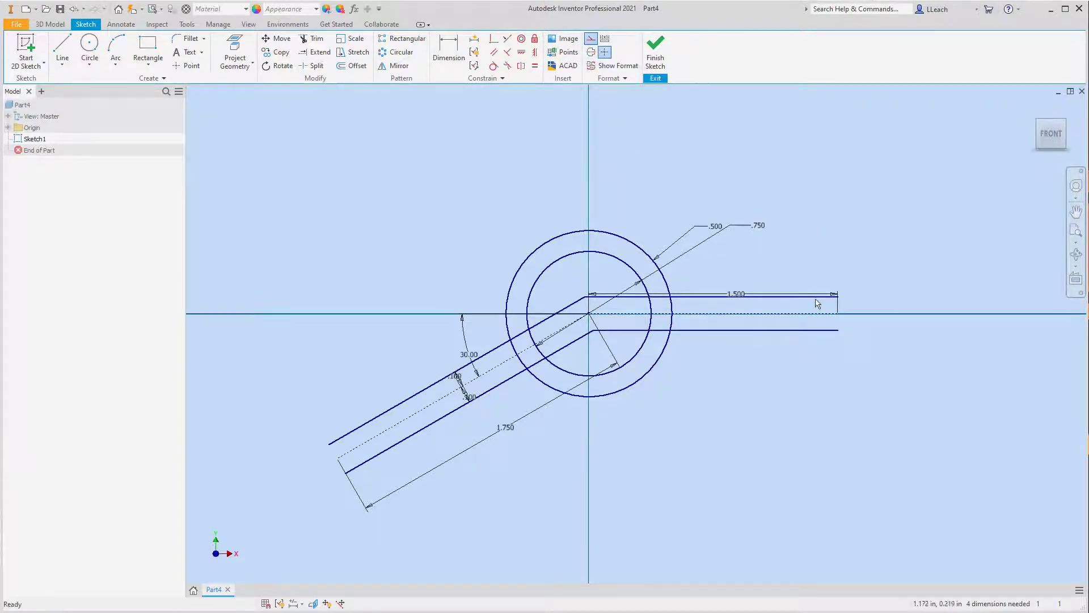
Step: Draw a line joining the outer endpoints of the two angled offset lines to close the angled arm
{"action": "left_click", "coordinate": [664, 285]}
{"action": "left_click", "coordinate": [69, 61]}
{"action": "left_click", "coordinate": [65, 65]}
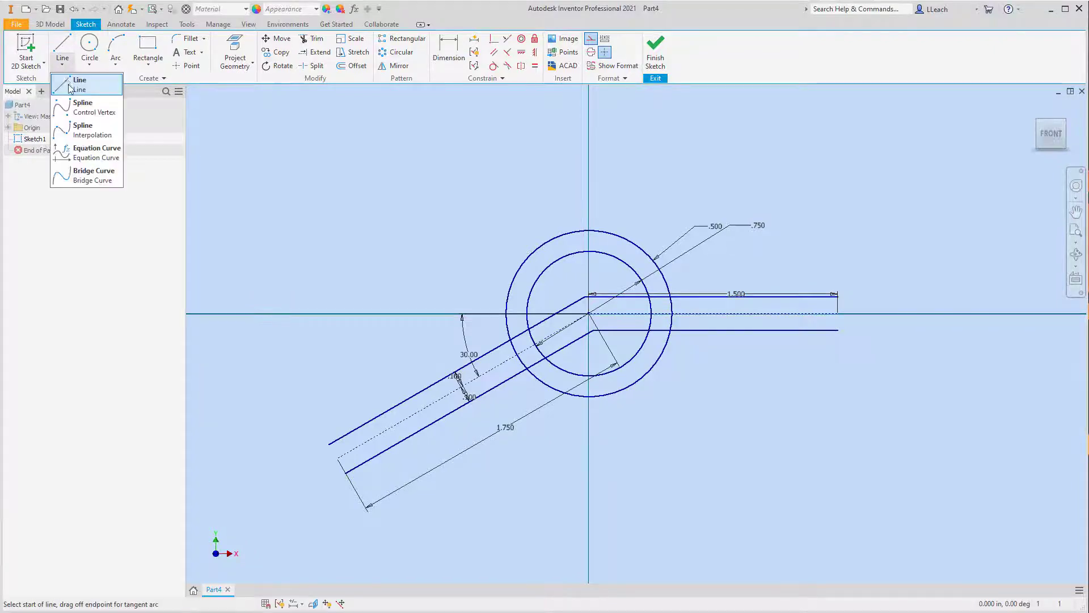
{"action": "left_click", "coordinate": [71, 84]}
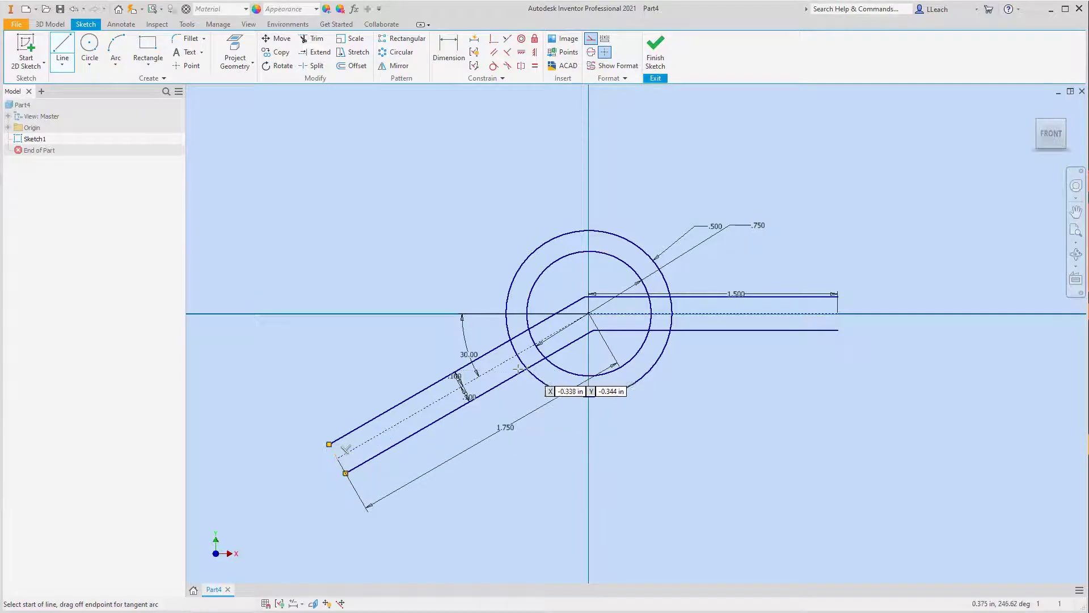
{"action": "key", "text": "Escape"}
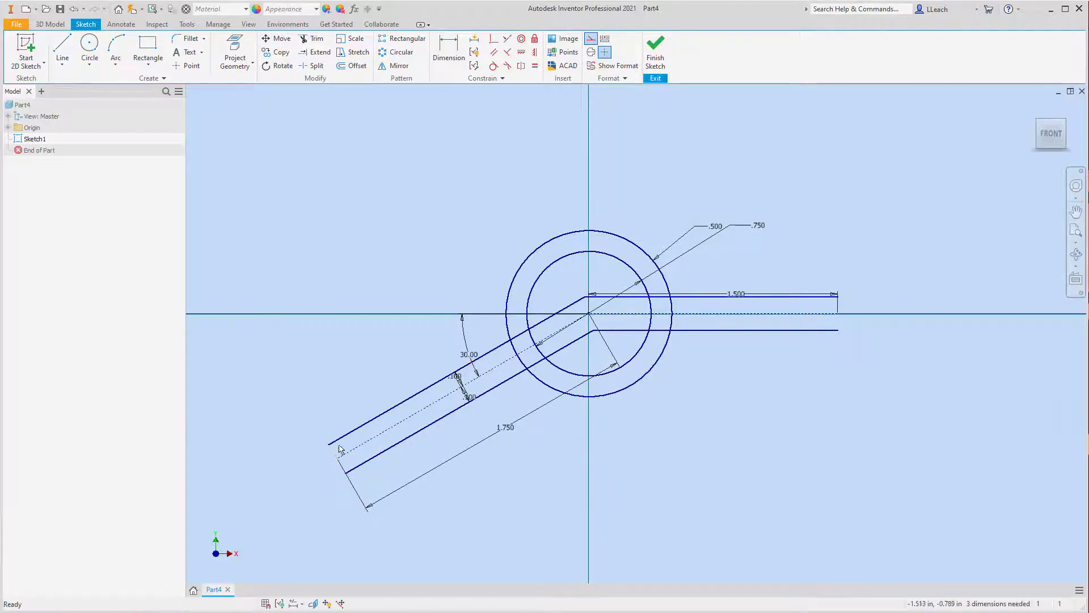
Step: Turn off construction mode and convert the angled arm's end line to normal sketch geometry
{"action": "left_click", "coordinate": [594, 41]}
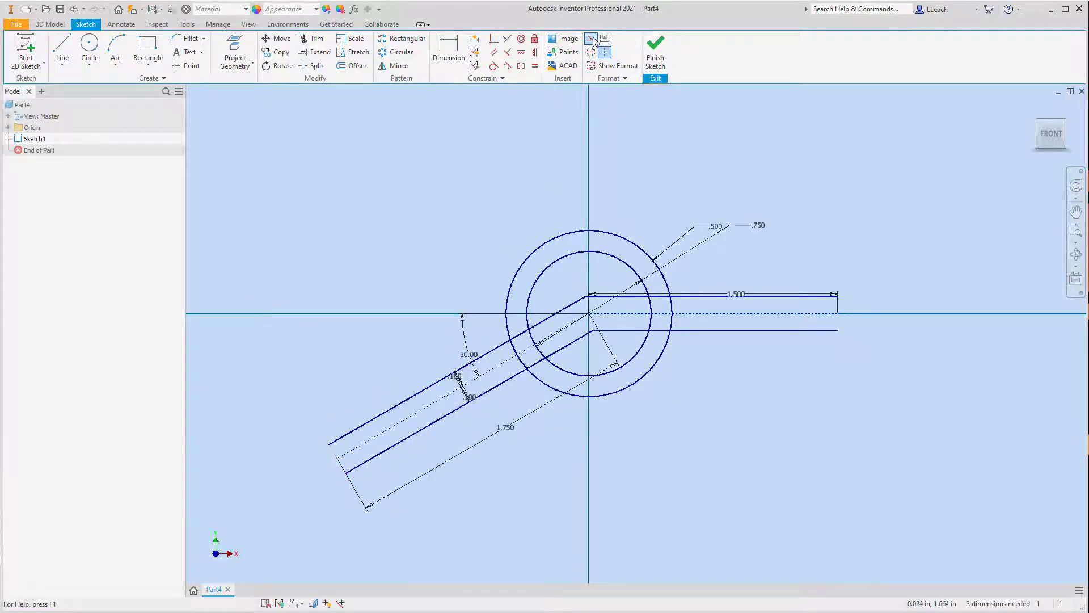
{"action": "left_click", "coordinate": [336, 452]}
{"action": "key", "text": "Escape"}
{"action": "left_click", "coordinate": [338, 455]}
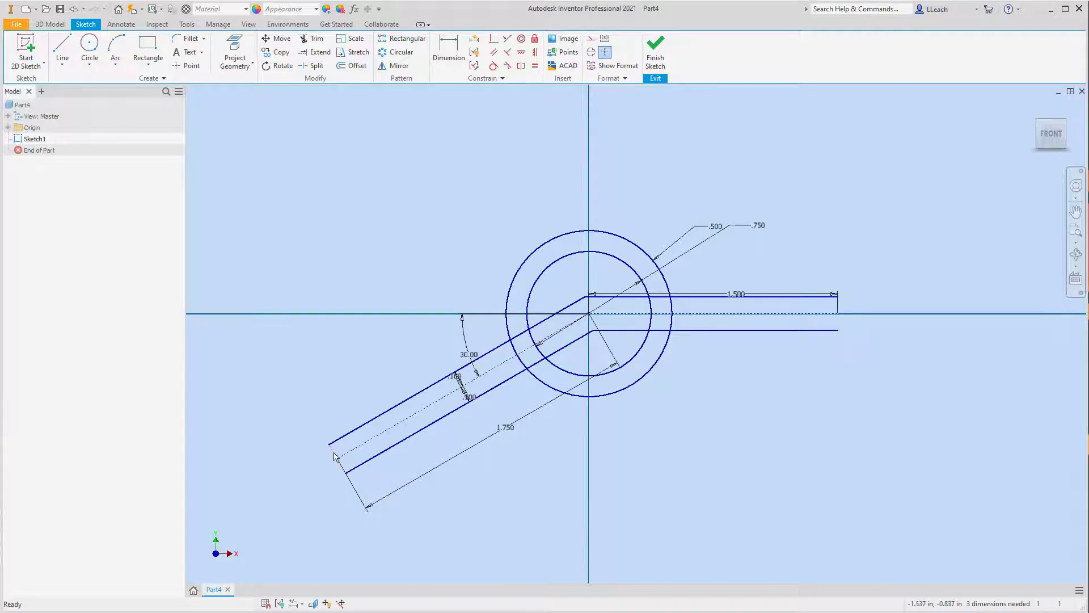
{"action": "left_click", "coordinate": [592, 39]}
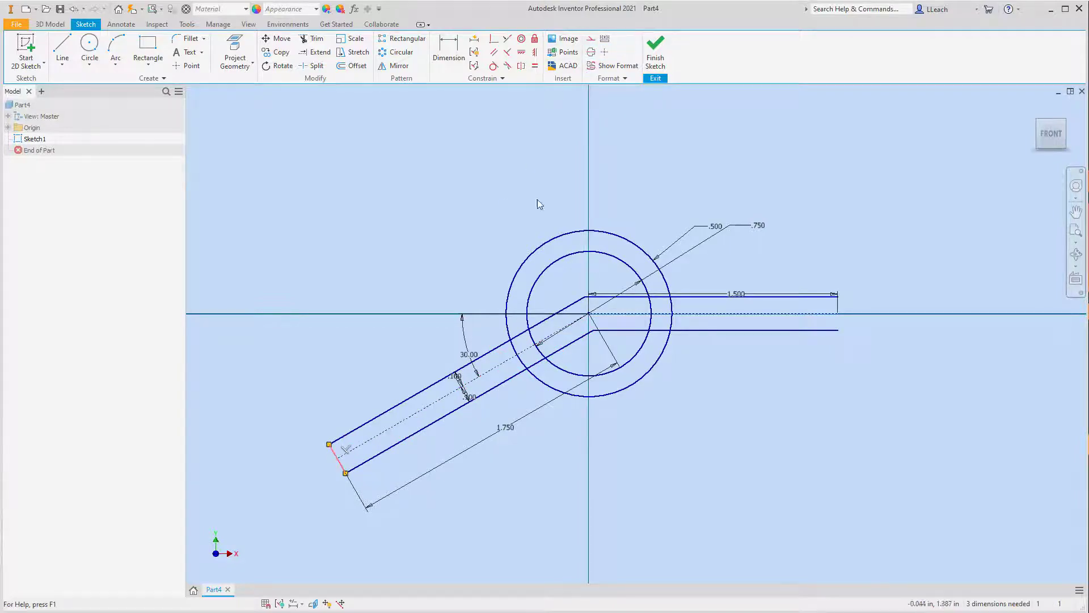
{"action": "left_click", "coordinate": [340, 427]}
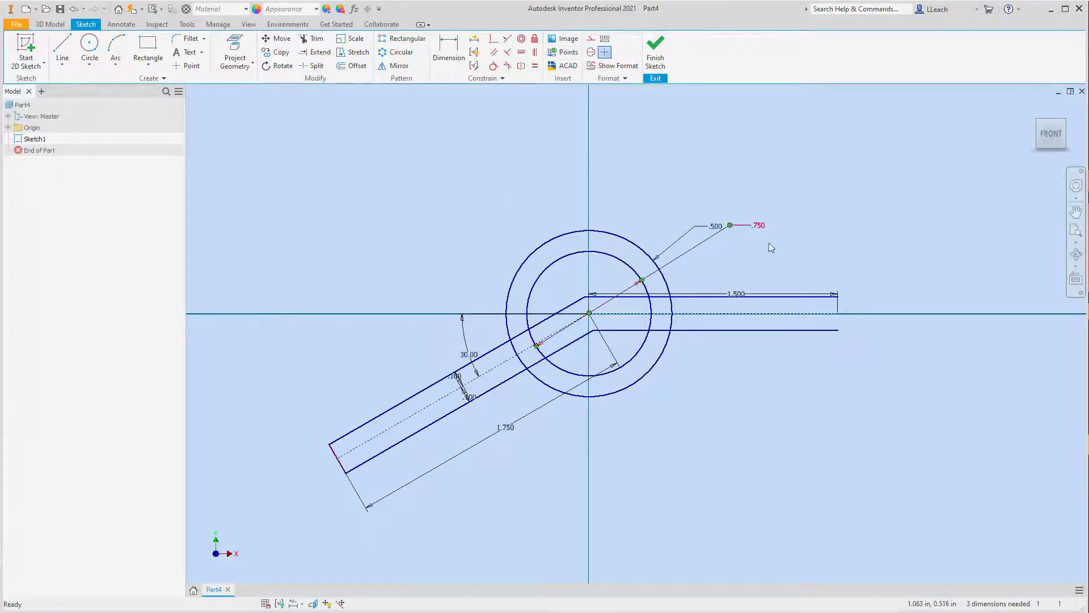
Step: Draw a vertical line joining the outer endpoints of the horizontal offset lines to close the horizontal arm
{"action": "left_click", "coordinate": [63, 46]}
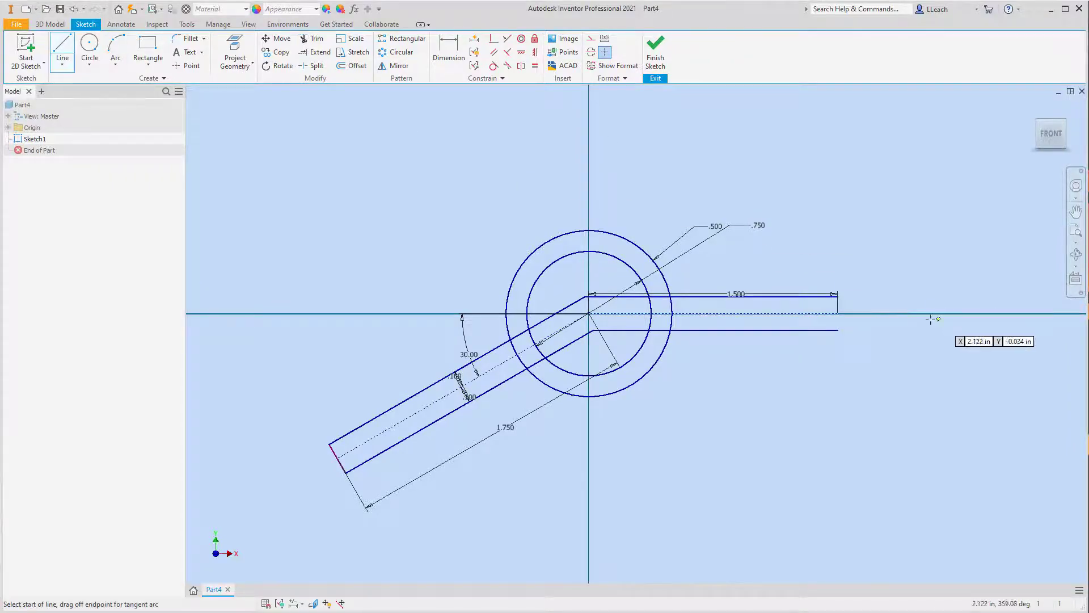
{"action": "left_click", "coordinate": [838, 296]}
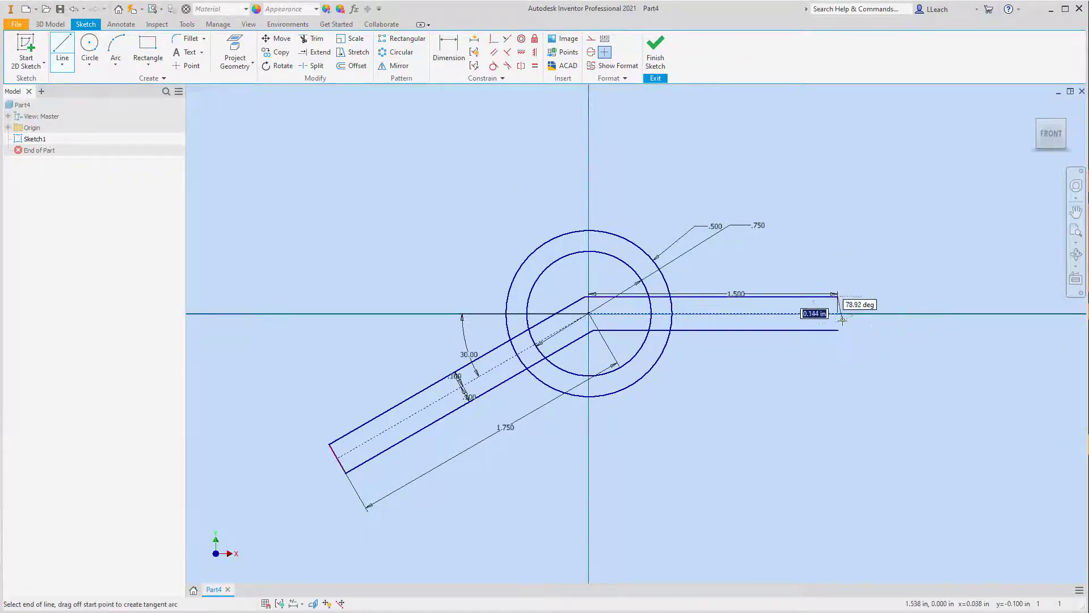
{"action": "left_click", "coordinate": [838, 330]}
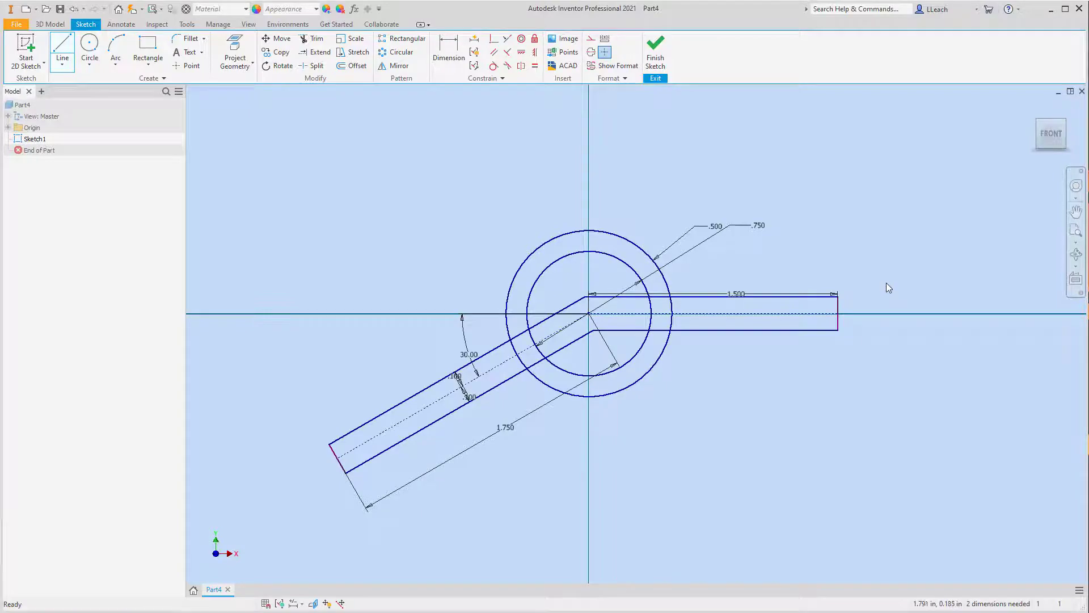
{"action": "key", "text": "Escape"}
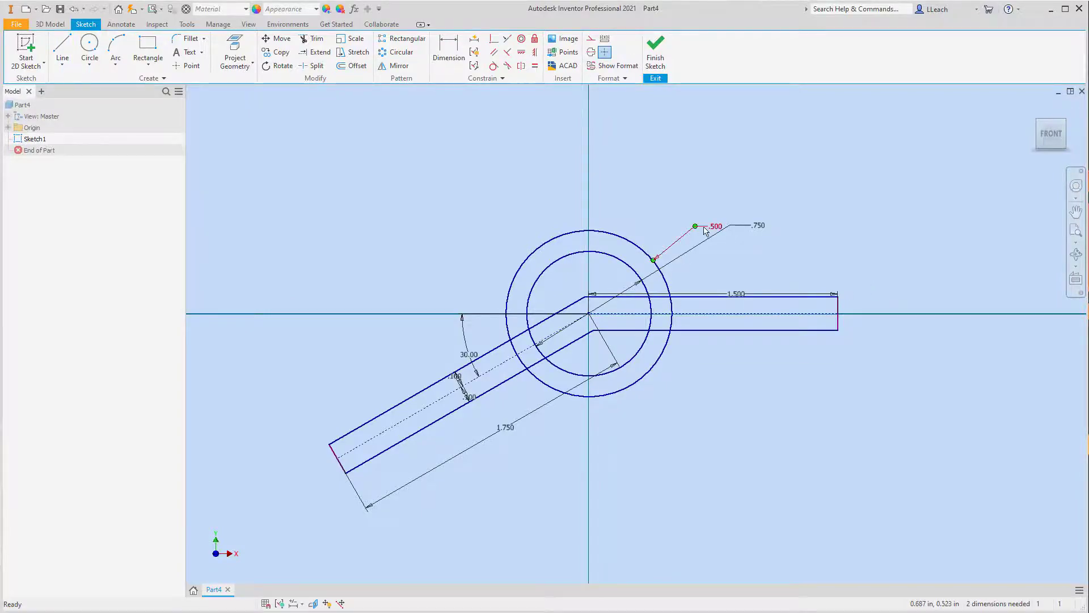
{"action": "scroll", "coordinate": [508, 311], "scroll_direction": "down", "scroll_amount": 2}
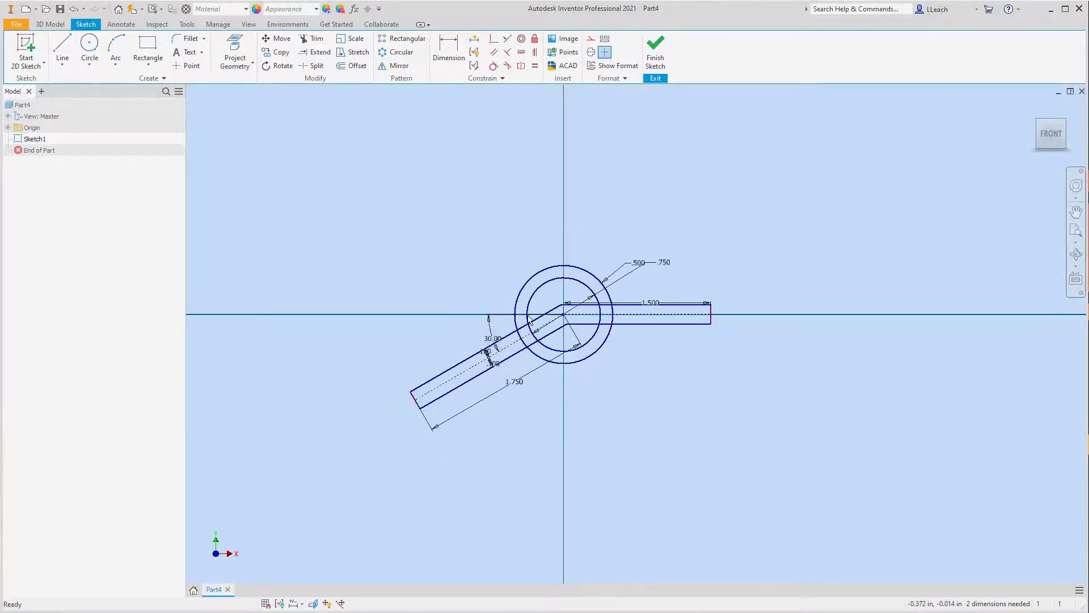
Step: Trim the edge lines of both arms where they run inside the inner circle
{"action": "scroll", "coordinate": [508, 311], "scroll_direction": "up", "scroll_amount": 3}
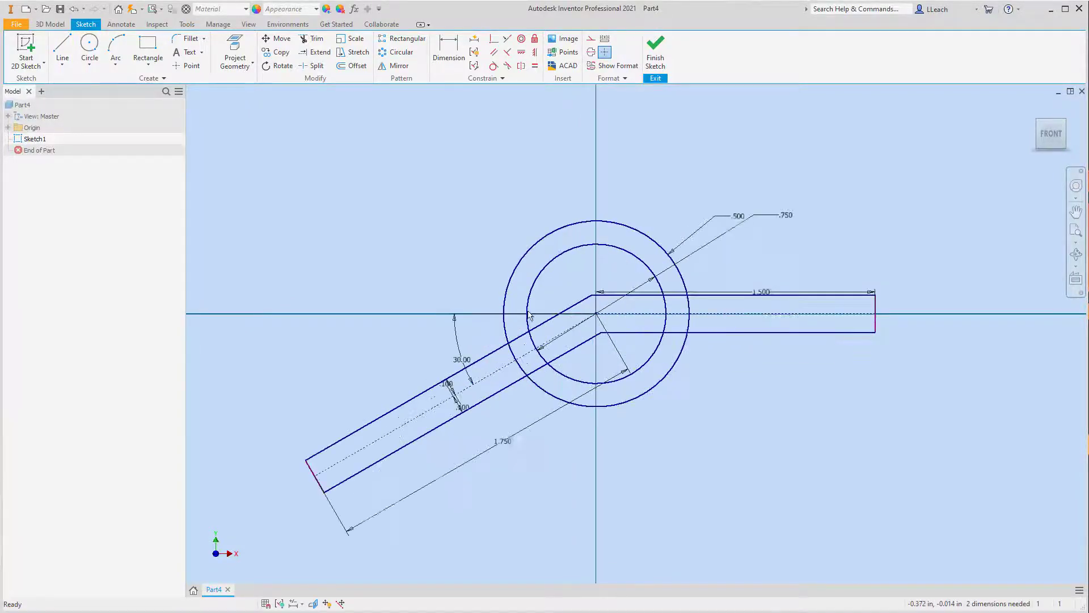
{"action": "left_click", "coordinate": [313, 38]}
{"action": "left_click", "coordinate": [550, 321]}
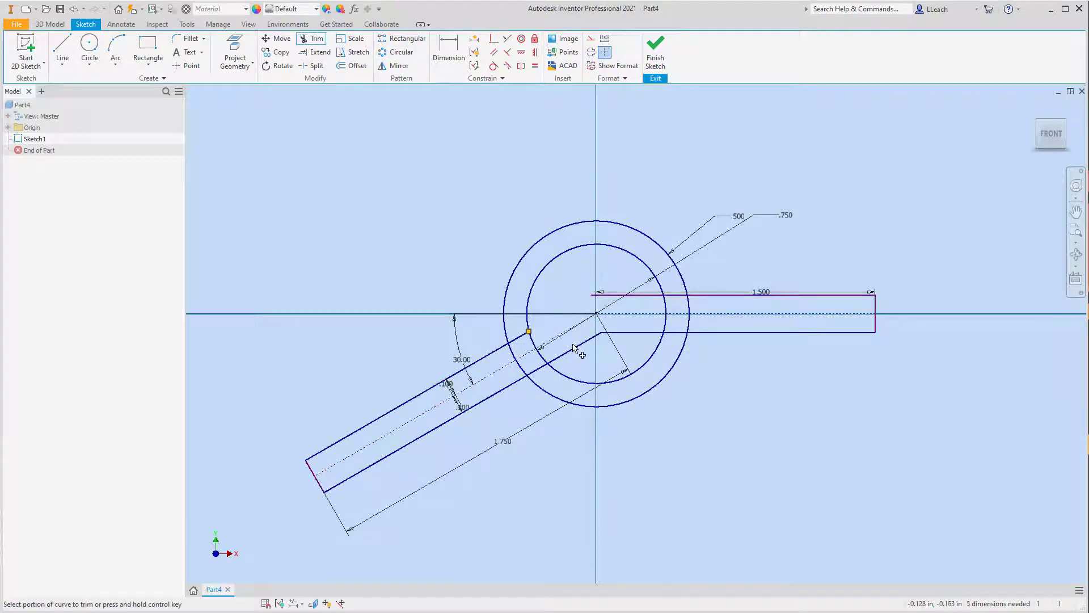
{"action": "left_click", "coordinate": [574, 348]}
{"action": "left_click", "coordinate": [640, 333]}
{"action": "left_click", "coordinate": [647, 295]}
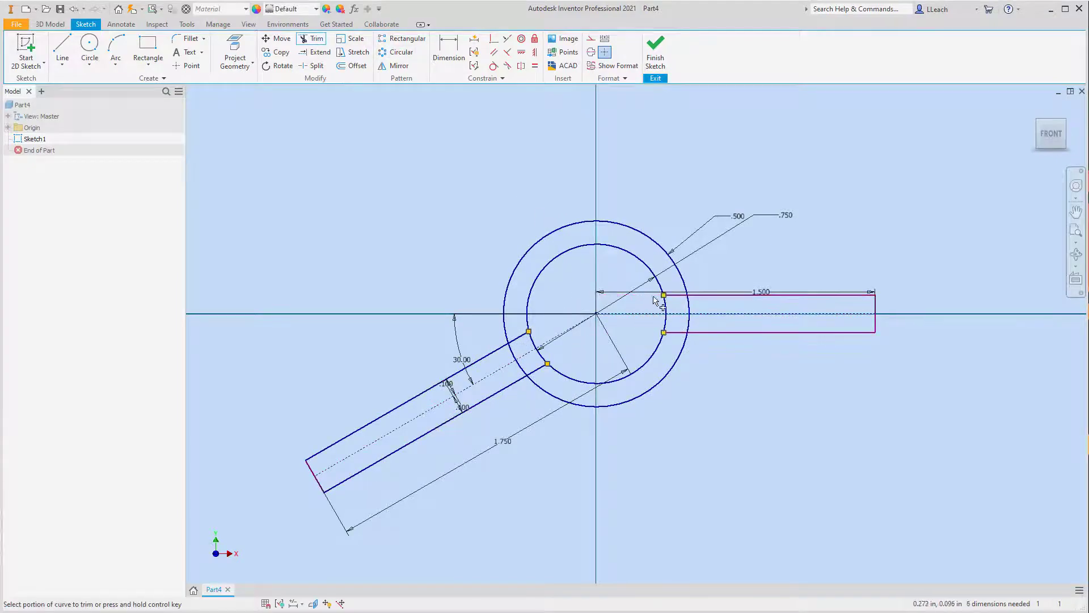
Step: Trim the arm lines between the two circles and the outer circle's arcs across both arm openings
{"action": "left_click", "coordinate": [676, 295]}
{"action": "left_click", "coordinate": [678, 331]}
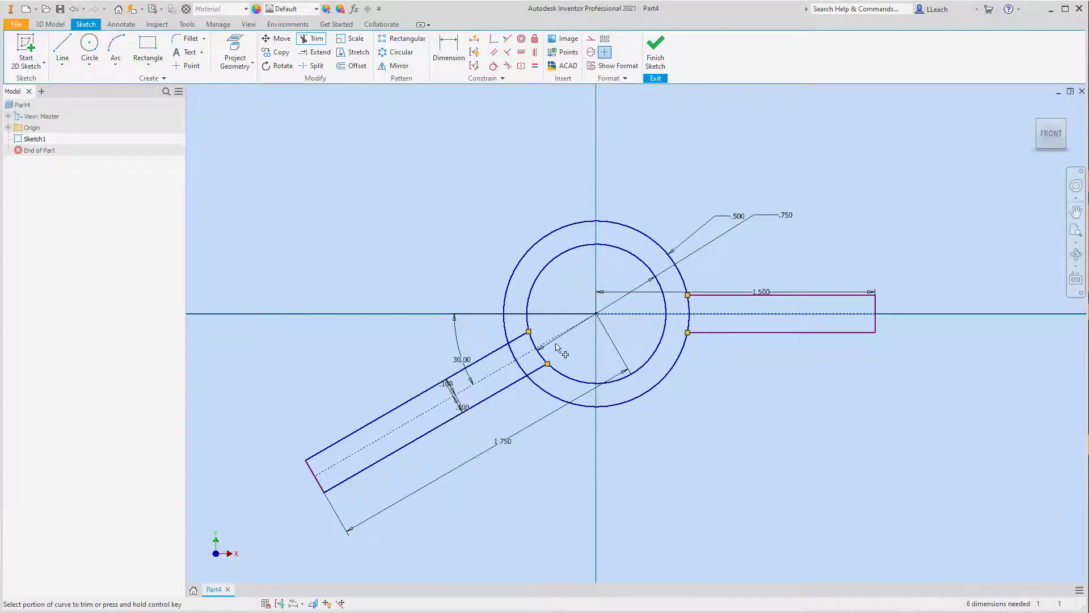
{"action": "left_click", "coordinate": [539, 369]}
{"action": "left_click", "coordinate": [521, 350]}
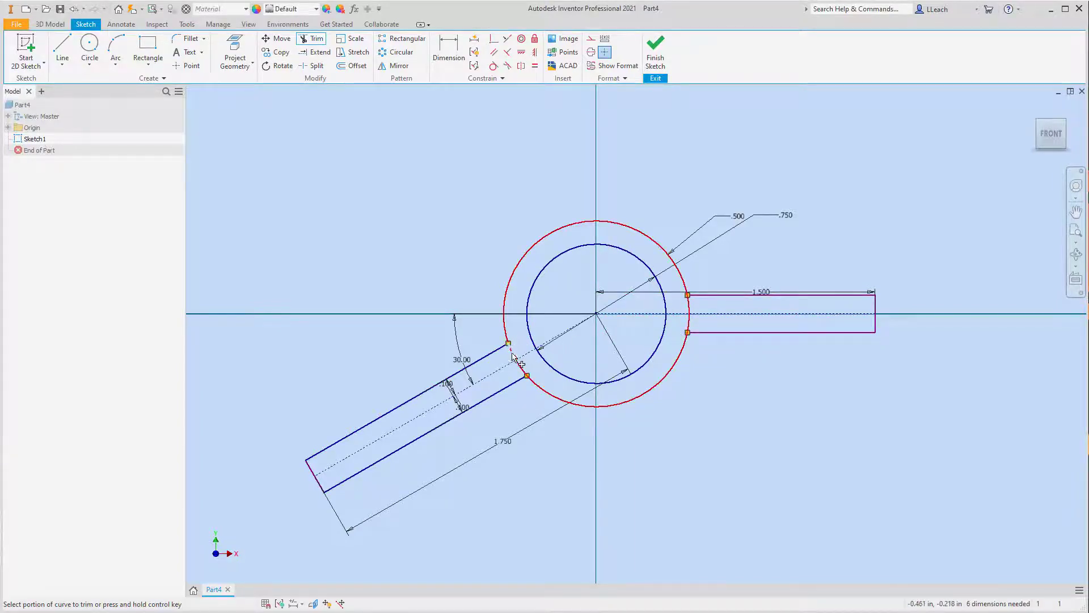
{"action": "left_click", "coordinate": [689, 313]}
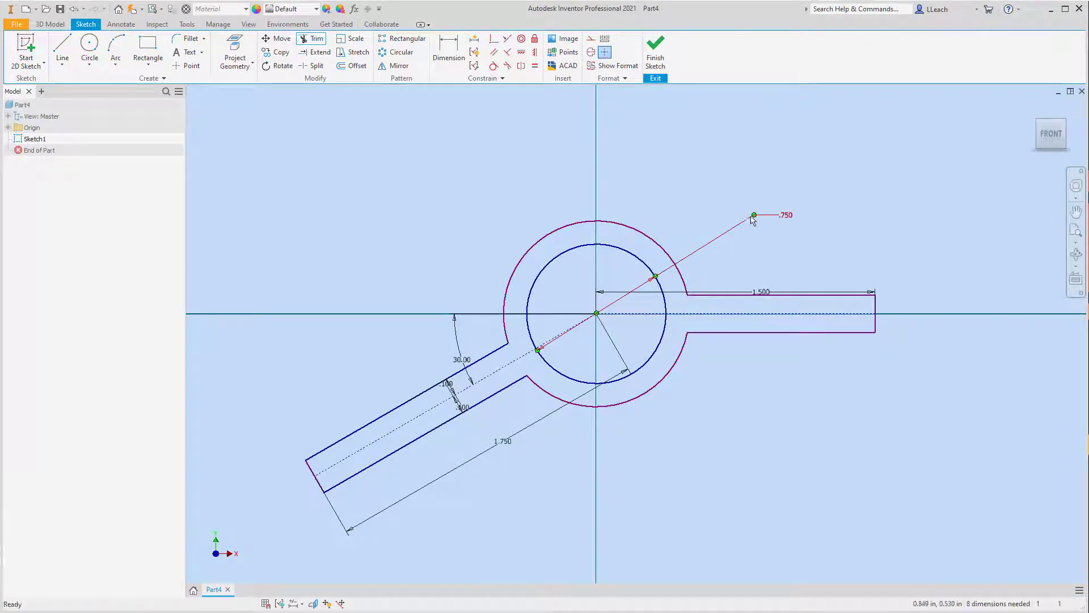
{"action": "key", "text": "Escape"}
Step: Finish the sketch and extrude the ring-and-arms profile symmetrically about the sketch plane with a distance of 0.75 in
{"action": "scroll", "coordinate": [744, 218], "scroll_direction": "down", "scroll_amount": 3}
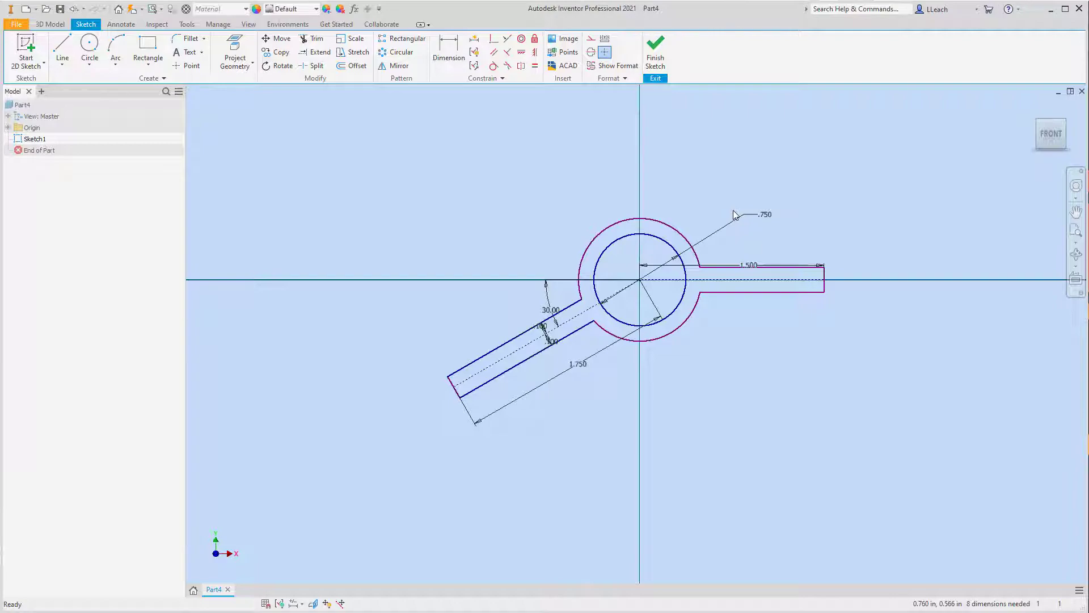
{"action": "left_click", "coordinate": [656, 60]}
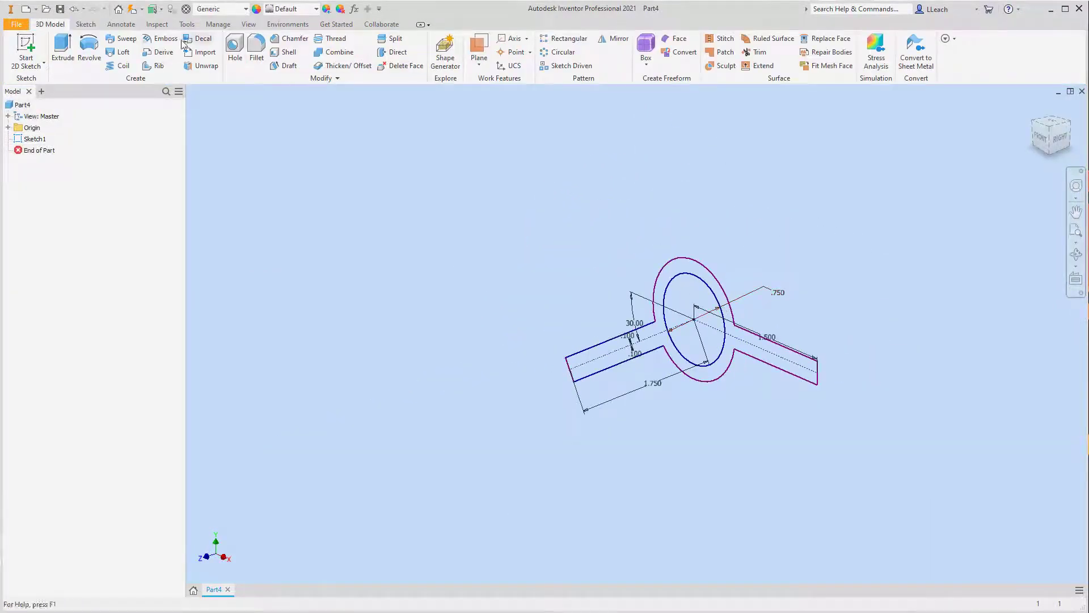
{"action": "left_click", "coordinate": [62, 47]}
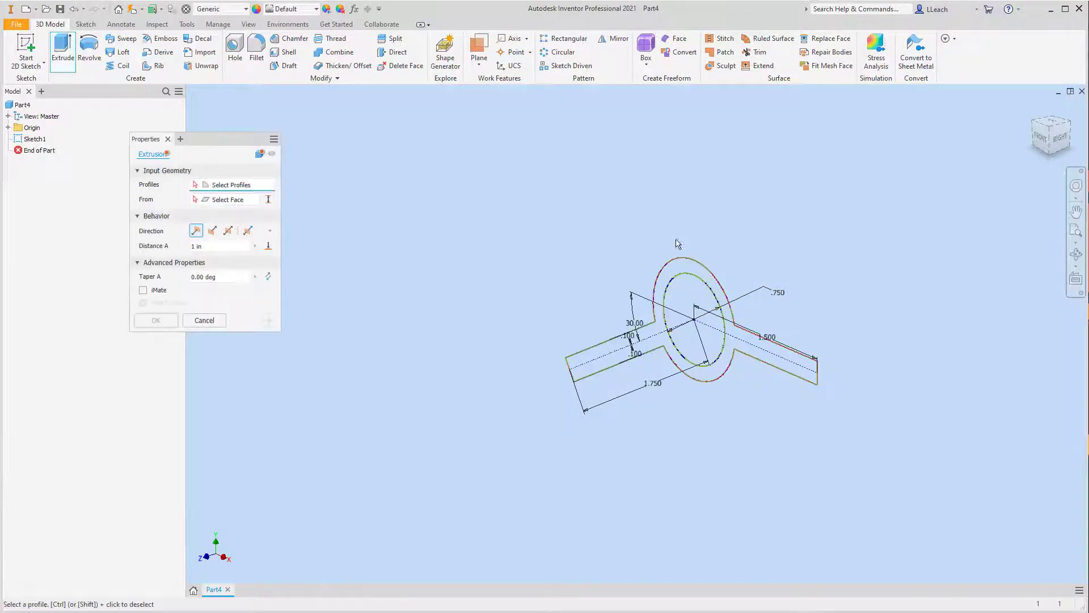
{"action": "left_click", "coordinate": [653, 335]}
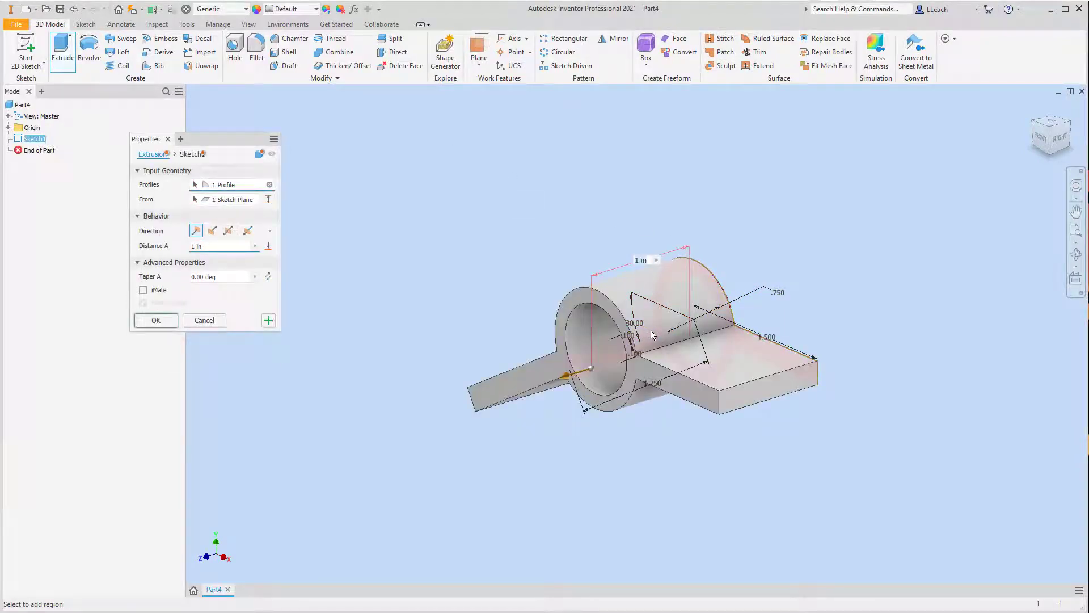
{"action": "left_click", "coordinate": [228, 231]}
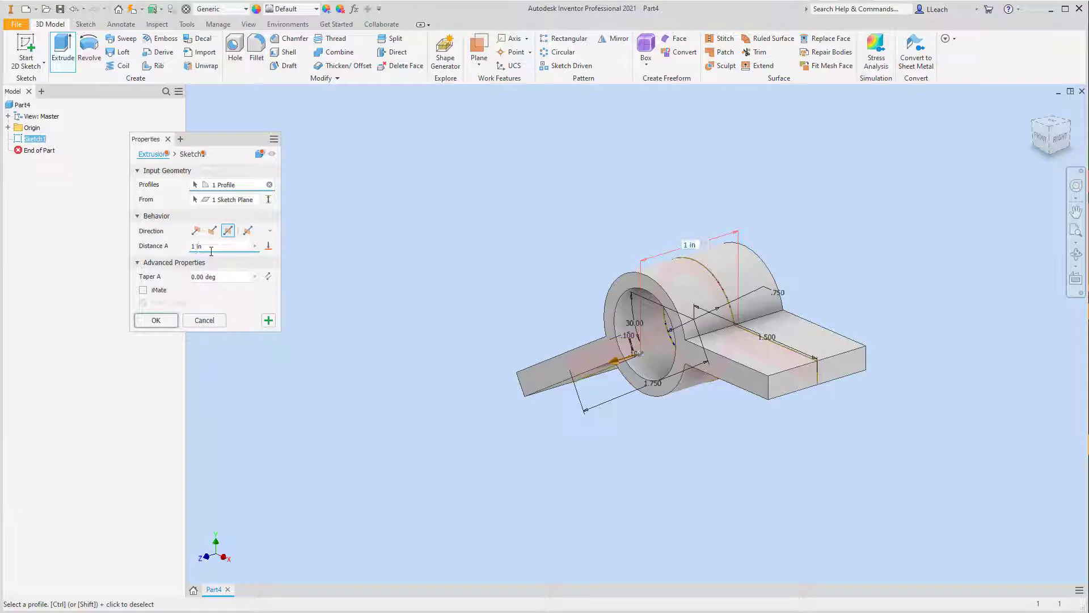
{"action": "left_click", "coordinate": [193, 248]}
{"action": "type", "text": ".75"}
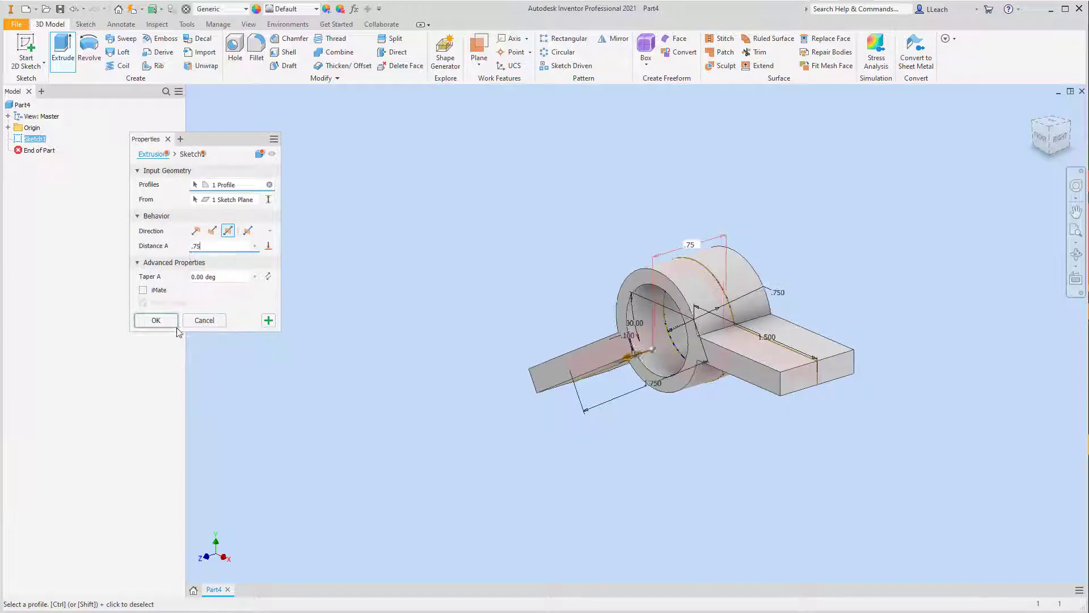
{"action": "left_click", "coordinate": [164, 320]}
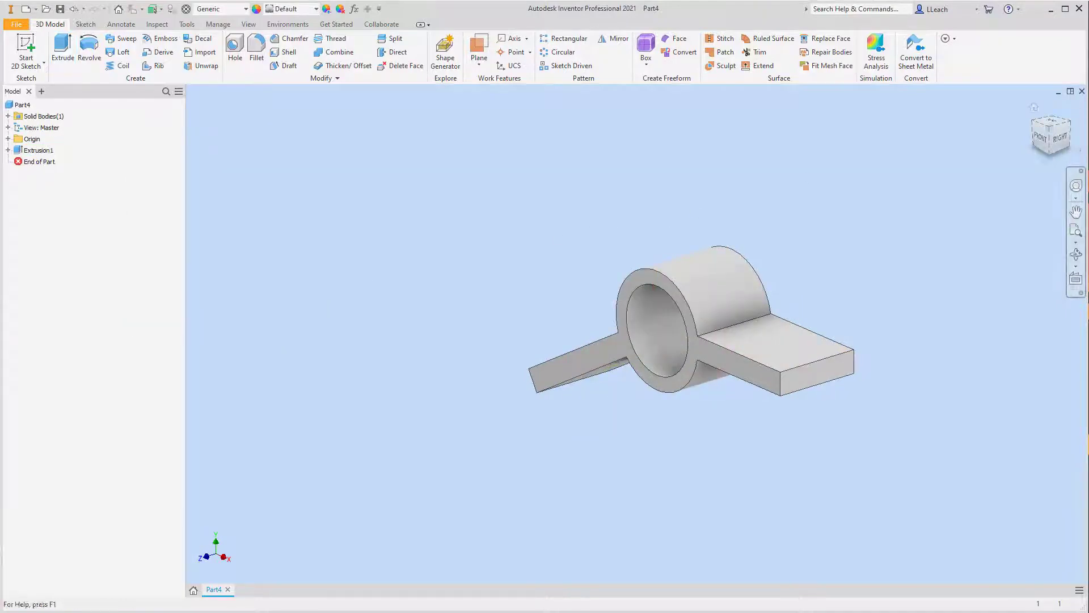
Step: Turn on visibility of the XZ origin plane and check its position through the part from the front
{"action": "left_click", "coordinate": [1035, 106]}
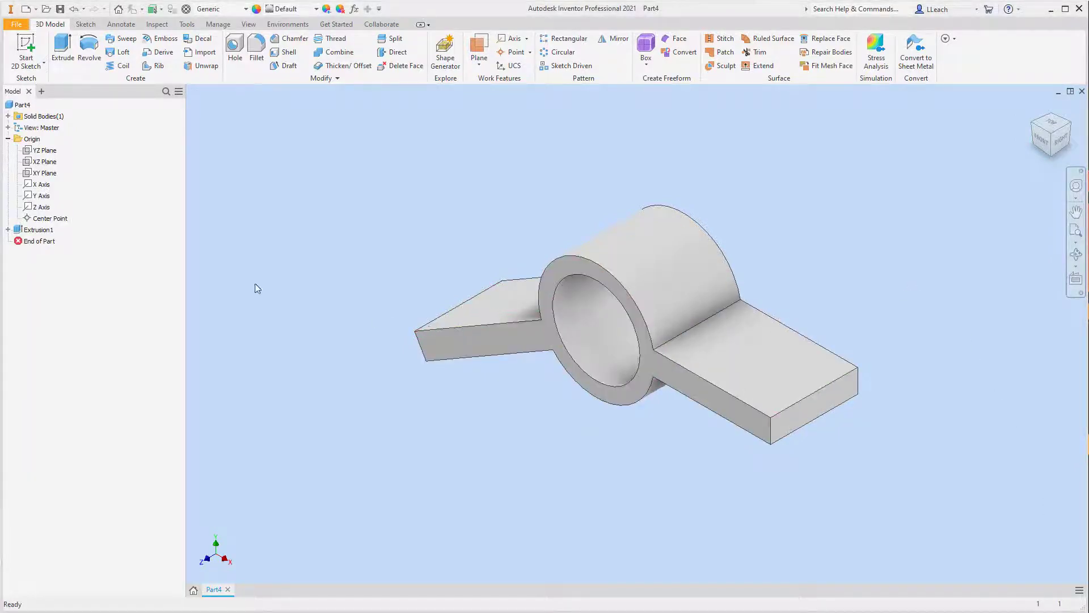
{"action": "left_click", "coordinate": [41, 163]}
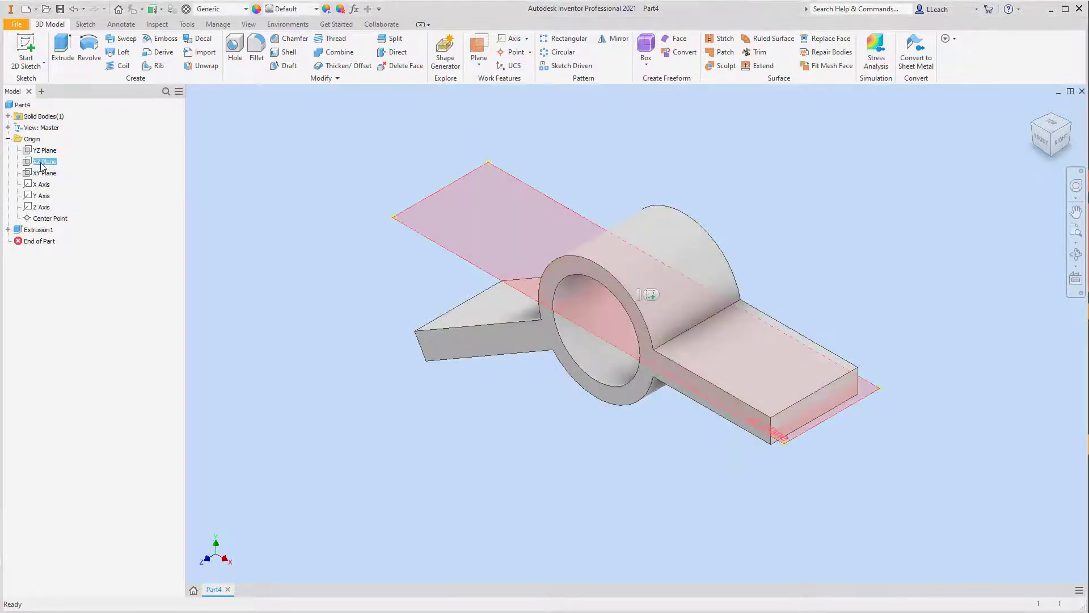
{"action": "right_click", "coordinate": [41, 163]}
{"action": "left_click", "coordinate": [74, 225]}
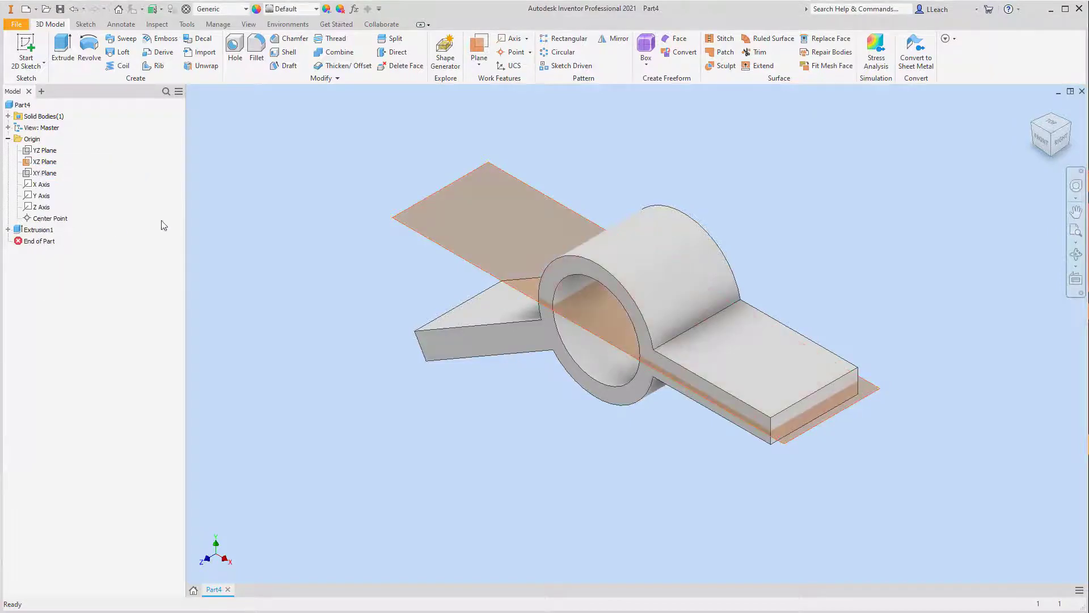
{"action": "left_click", "coordinate": [1043, 140]}
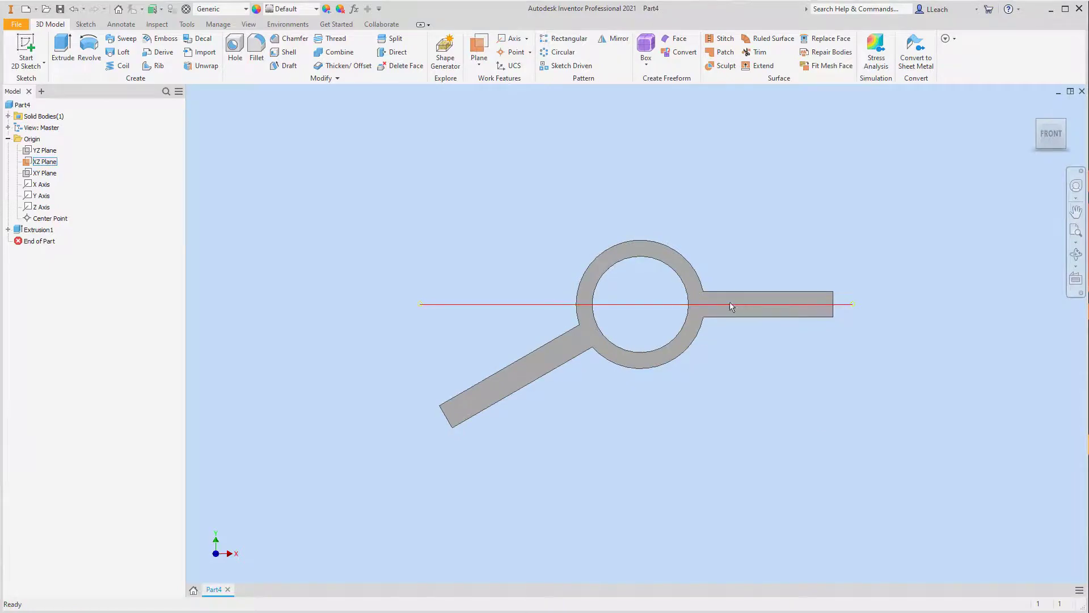
{"action": "left_click", "coordinate": [1067, 126]}
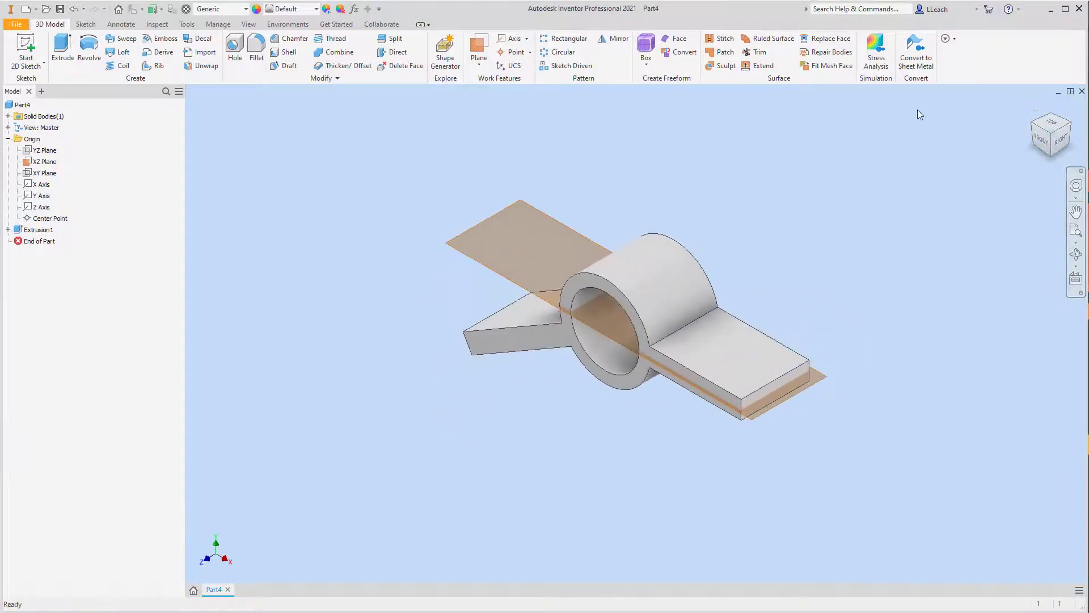
Step: Start a new 2D sketch on the XZ plane
{"action": "left_click", "coordinate": [36, 65]}
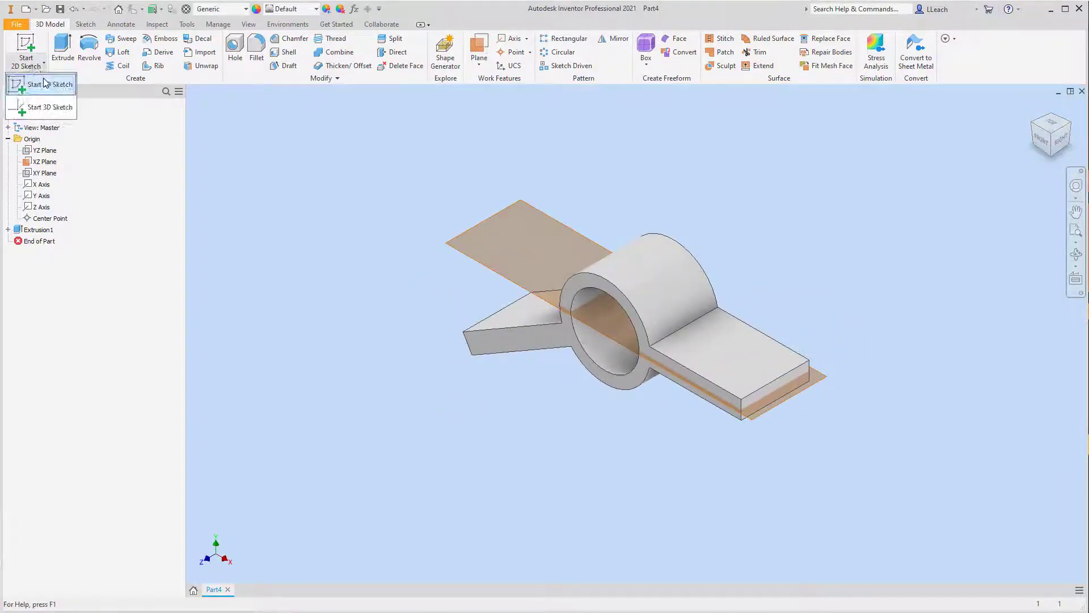
{"action": "left_click", "coordinate": [48, 85]}
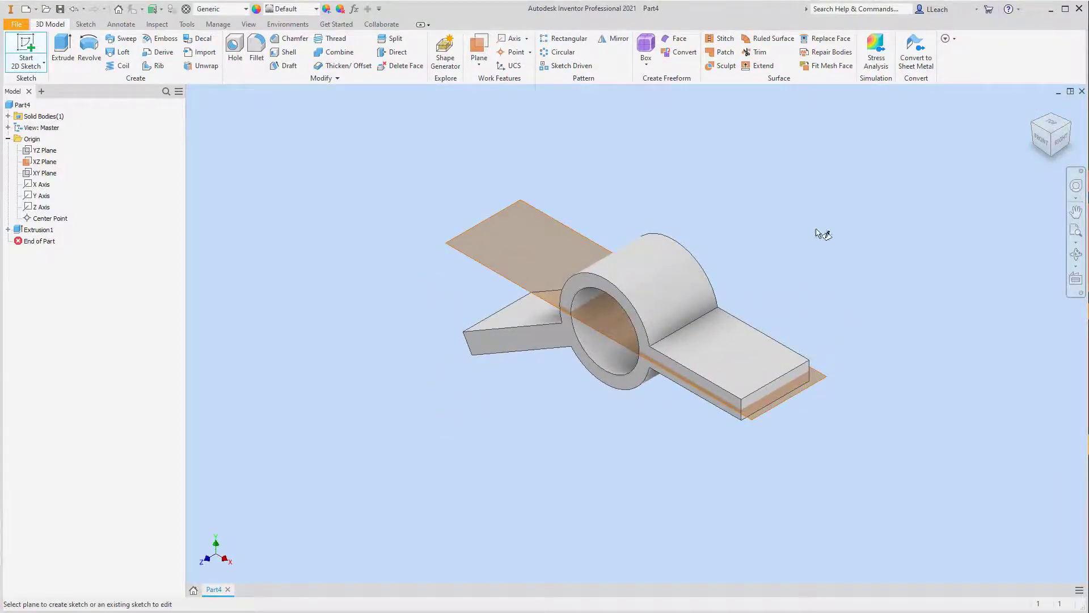
{"action": "left_click", "coordinate": [811, 398]}
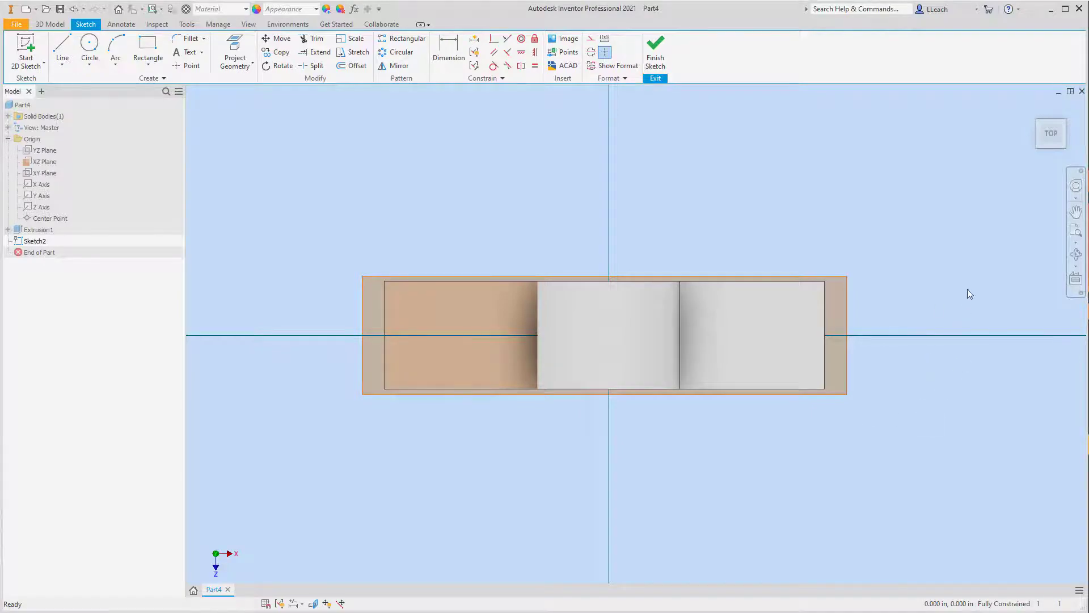
Step: Draw a two-point rectangle about 0.46 in wide from the horizontal arm's upper outer corner, extending outward past the arm's lower edge
{"action": "left_click", "coordinate": [149, 66]}
{"action": "left_click", "coordinate": [163, 84]}
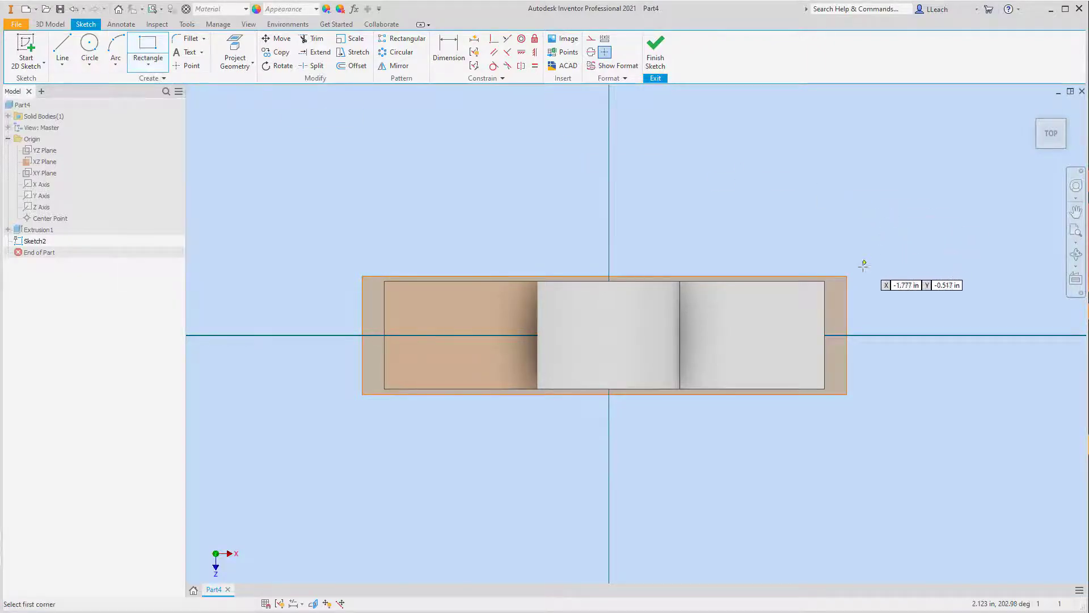
{"action": "left_click", "coordinate": [825, 281]}
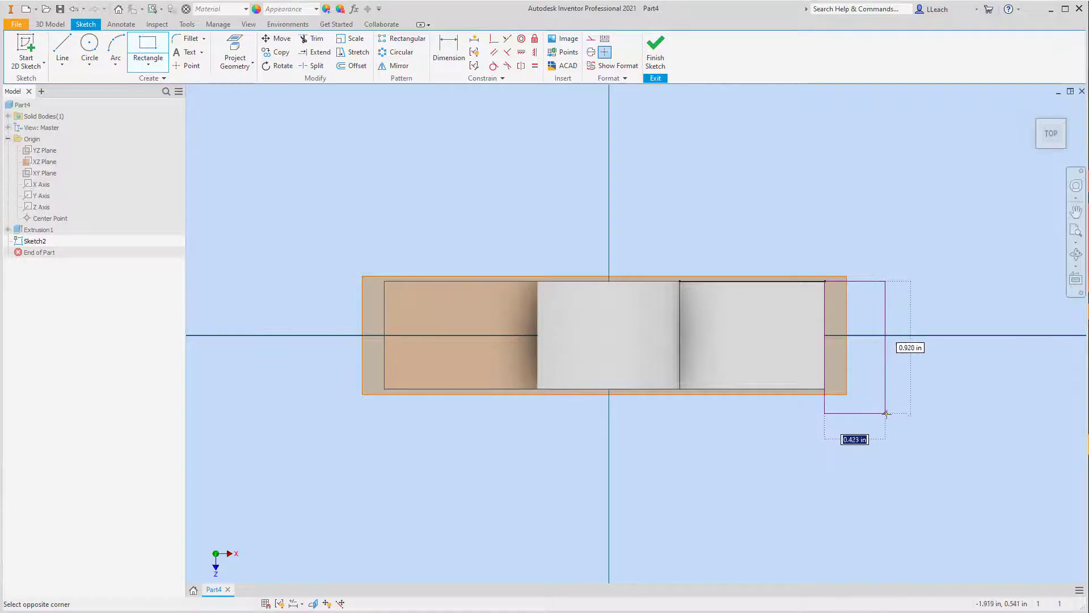
{"action": "left_click", "coordinate": [891, 419]}
Step: Dimension the rectangle's lower edge to the horizontal arm's lower edge with a distance of 0
{"action": "key", "text": "d"}
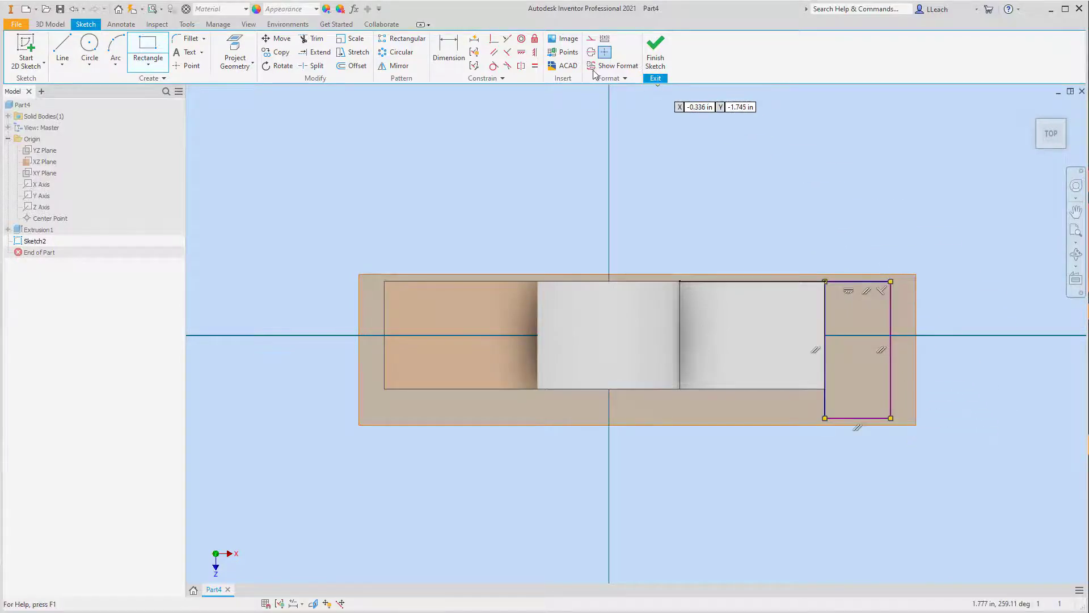
{"action": "left_click", "coordinate": [779, 390]}
{"action": "left_click", "coordinate": [846, 418]}
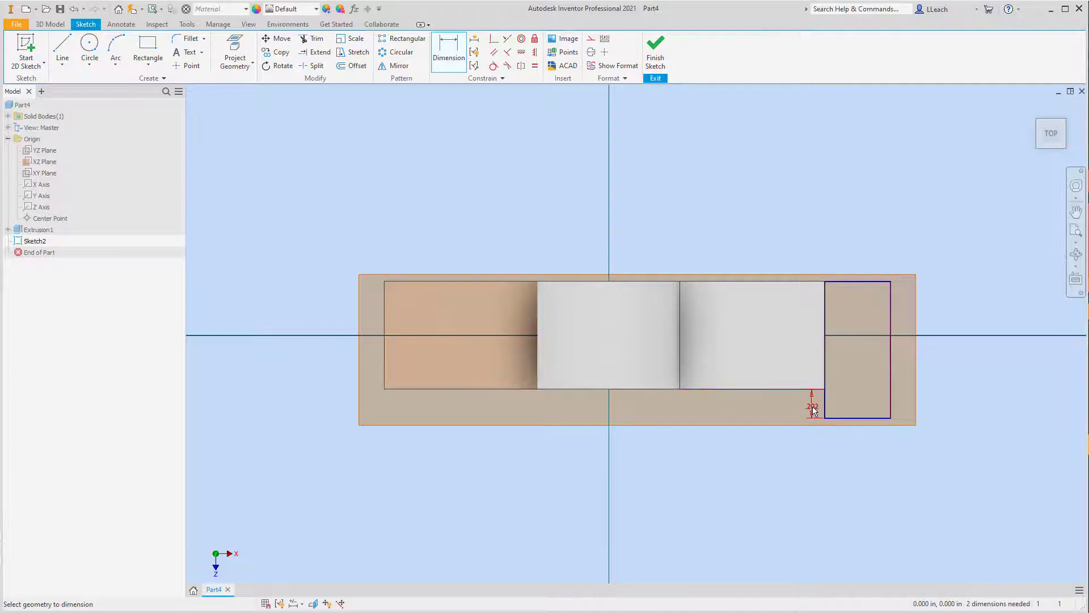
{"action": "left_click", "coordinate": [815, 409]}
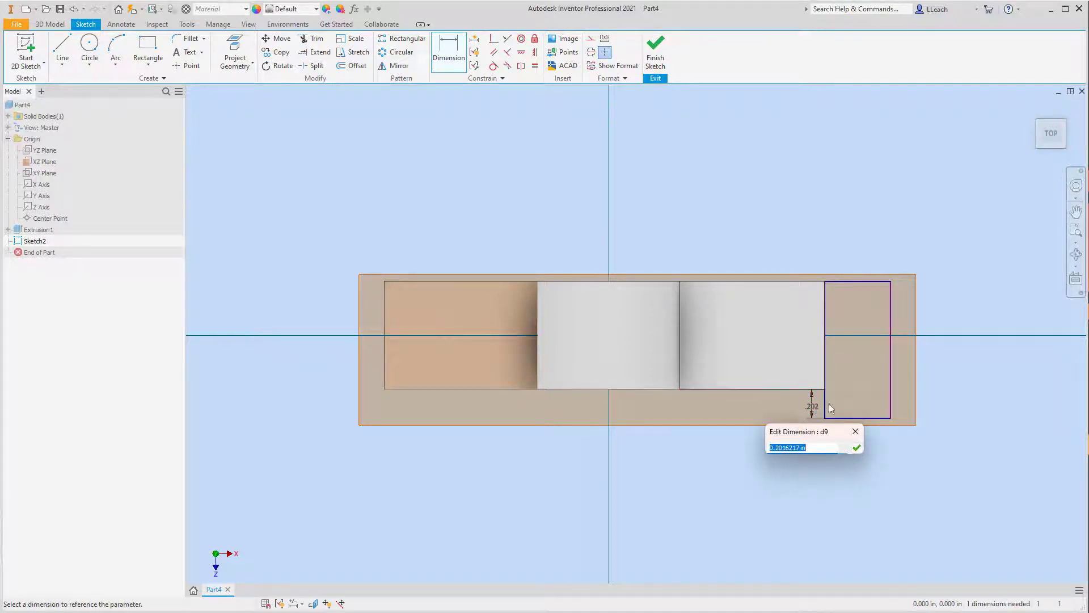
{"action": "type", "text": "0"}
{"action": "left_click", "coordinate": [856, 448]}
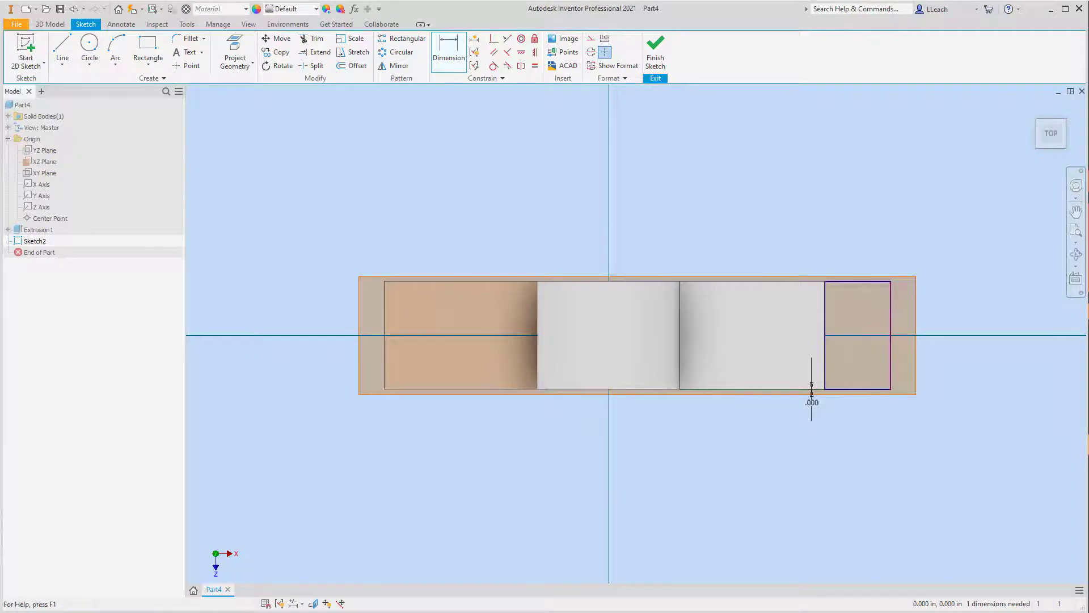
Step: Dimension the rectangle's width as 0.25 in
{"action": "left_click", "coordinate": [868, 389]}
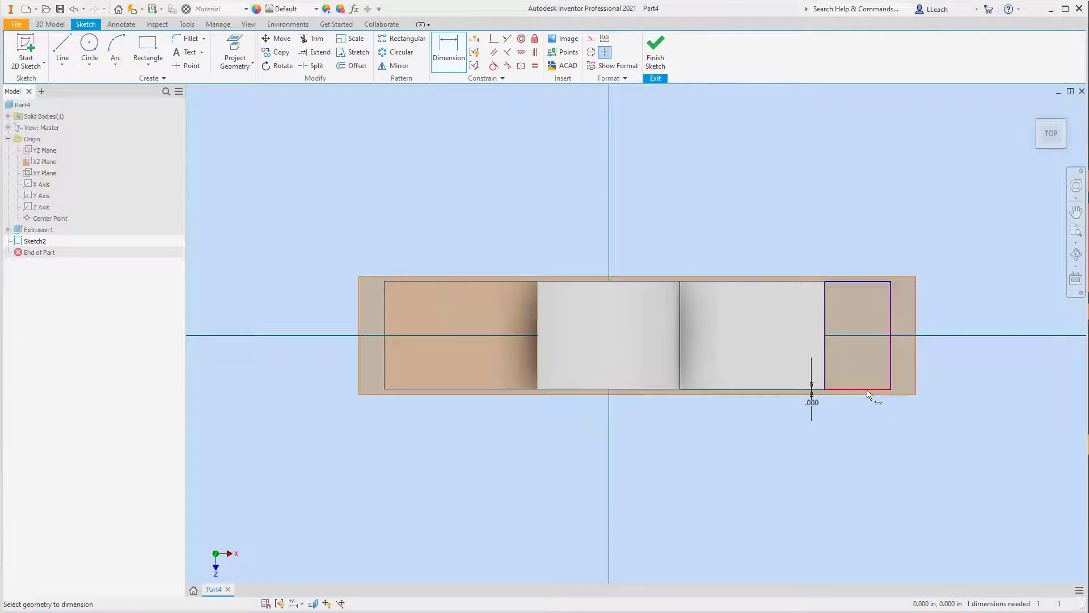
{"action": "left_click", "coordinate": [866, 415]}
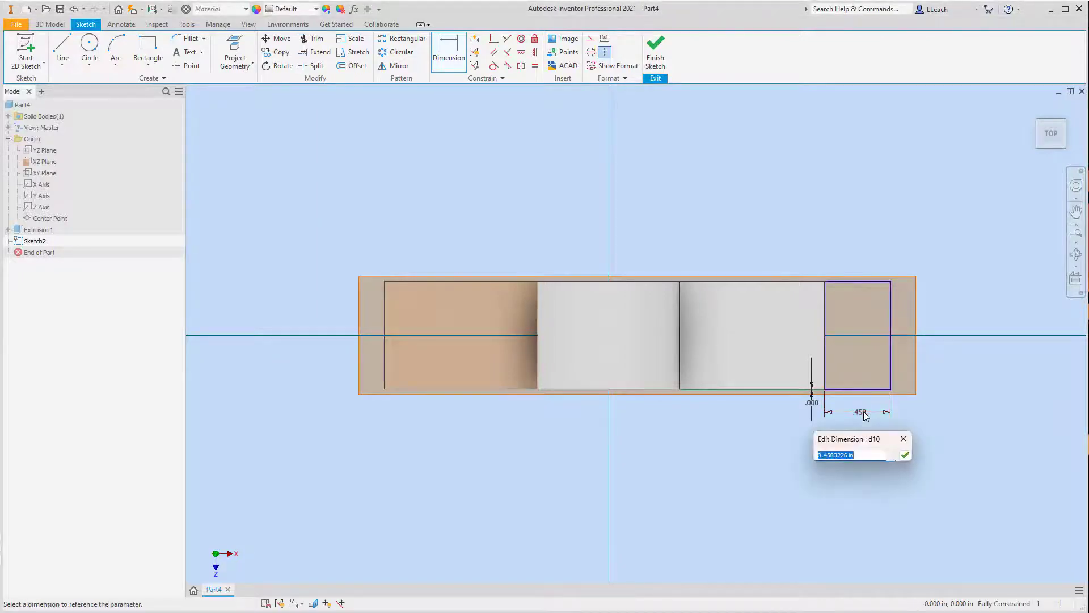
{"action": "type", "text": ".25"}
{"action": "key", "text": "Return"}
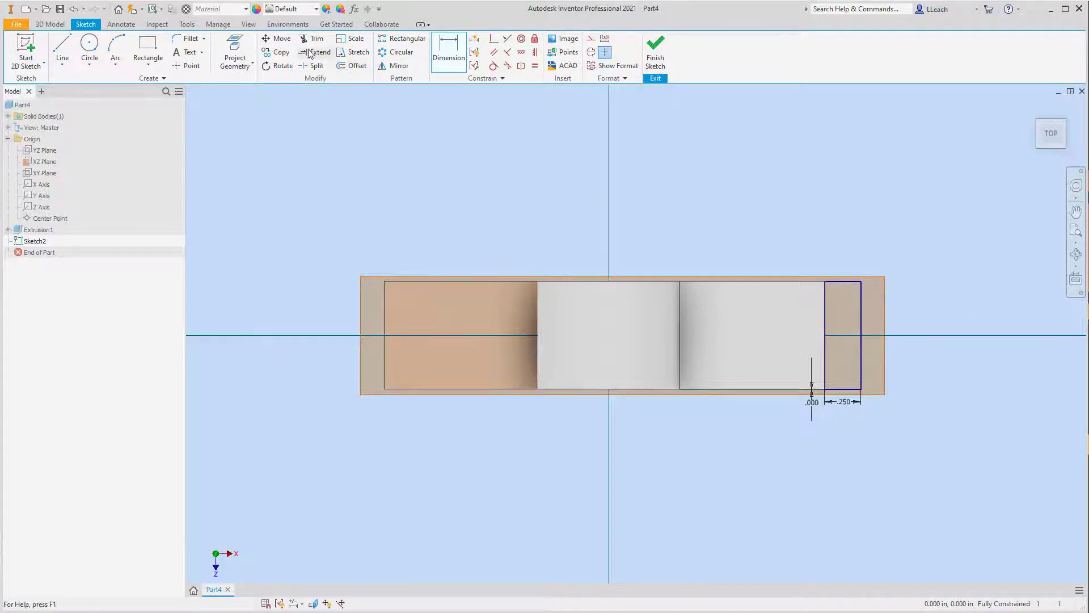
Step: Draw a 180° center-point arc of radius 0.375 in, centered on the rectangle's outer edge midpoint and joining that edge's two corners
{"action": "left_click", "coordinate": [115, 69]}
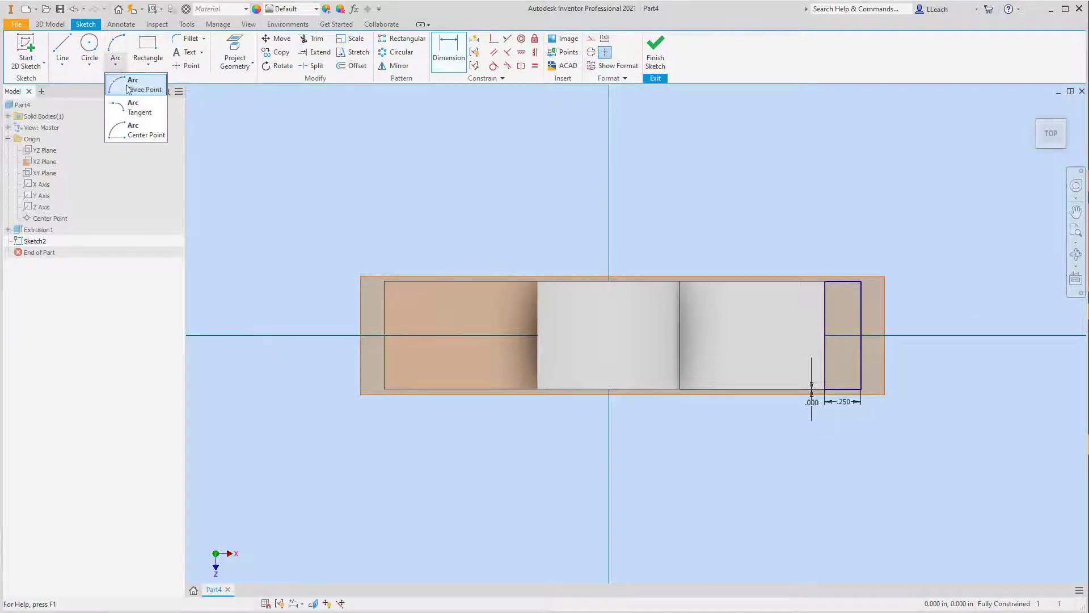
{"action": "left_click", "coordinate": [136, 134]}
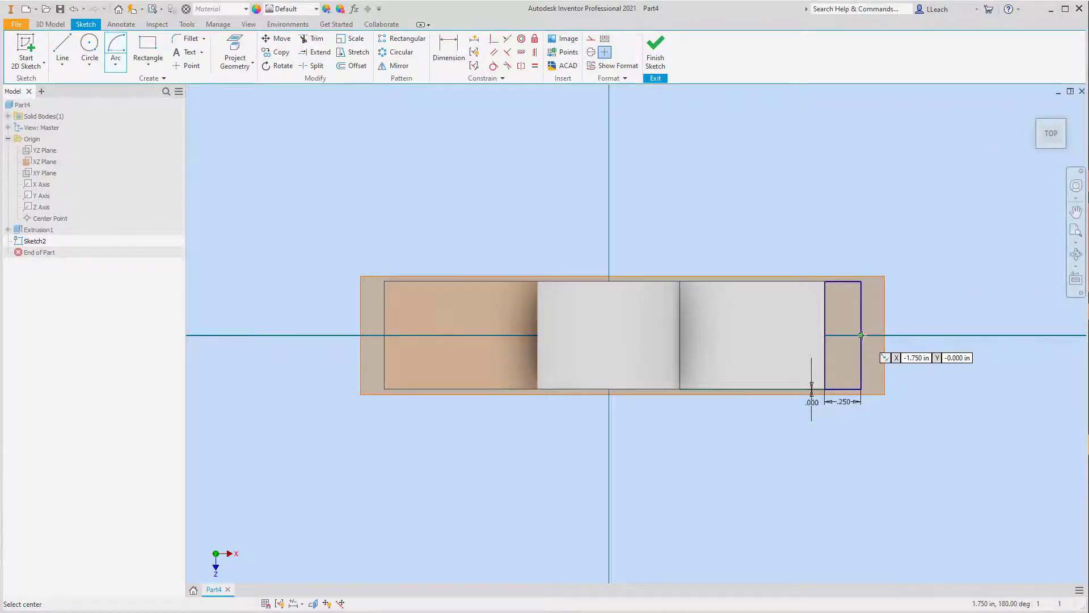
{"action": "left_click", "coordinate": [861, 335]}
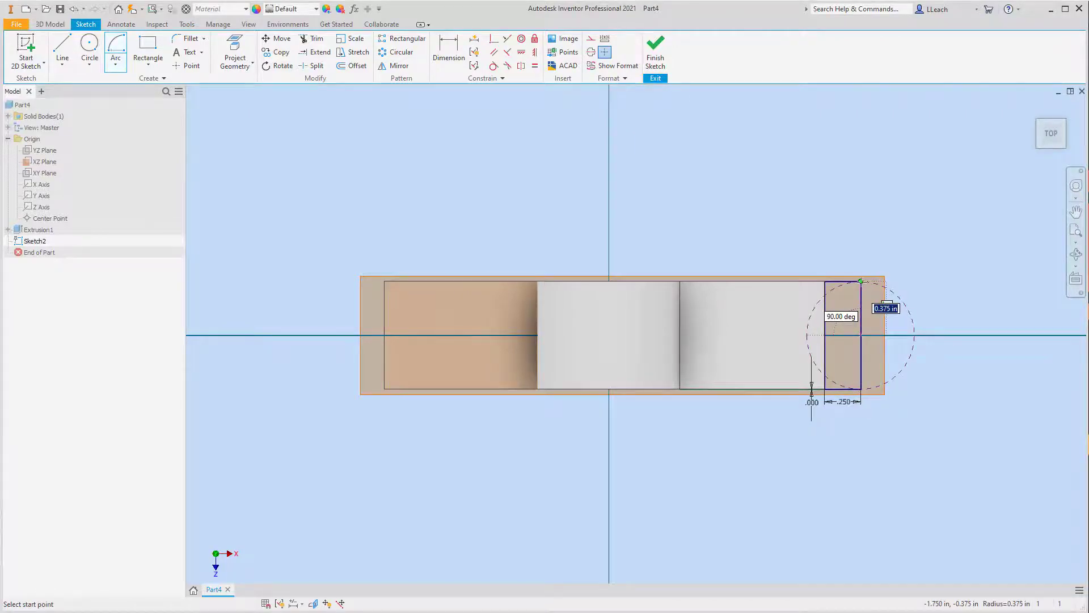
{"action": "left_click", "coordinate": [862, 281]}
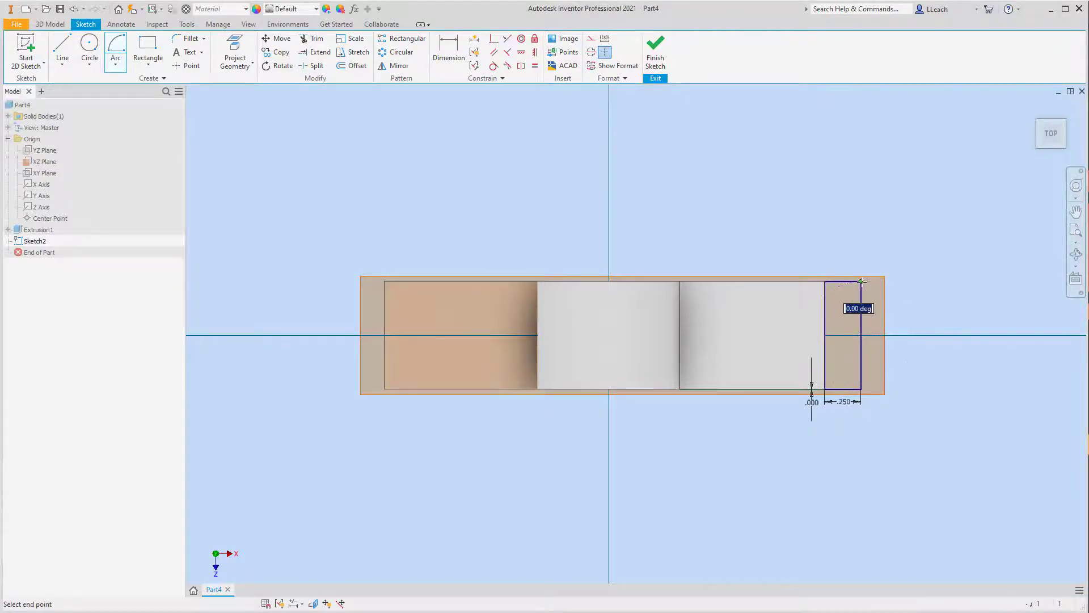
{"action": "left_click", "coordinate": [861, 387]}
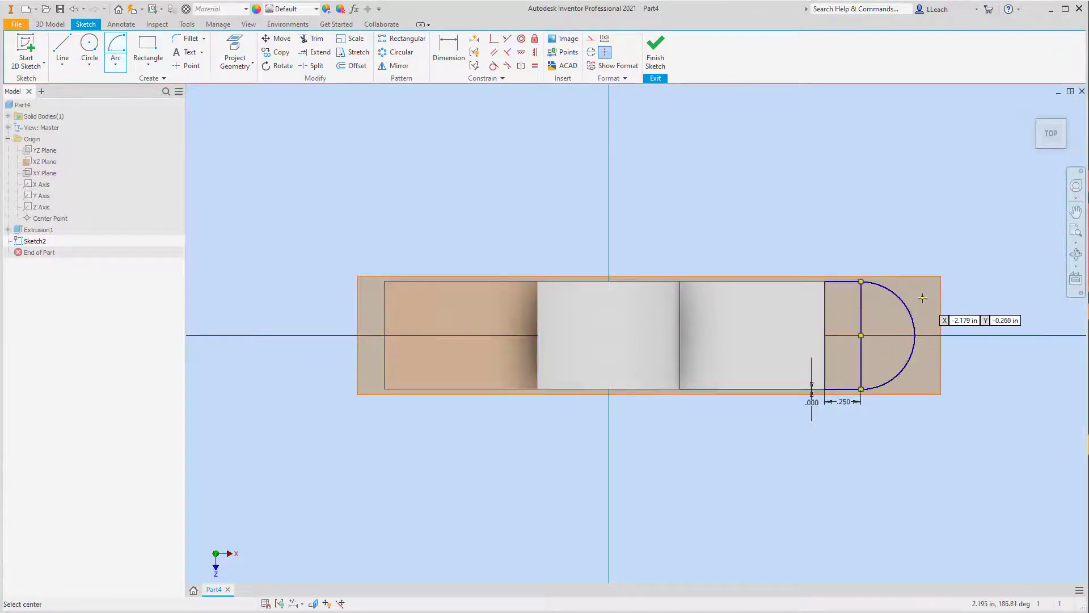
Step: Draw a center-point circle about 0.28 in in diameter, centered on the midpoint of the rectangle's outer edge
{"action": "key", "text": "Escape"}
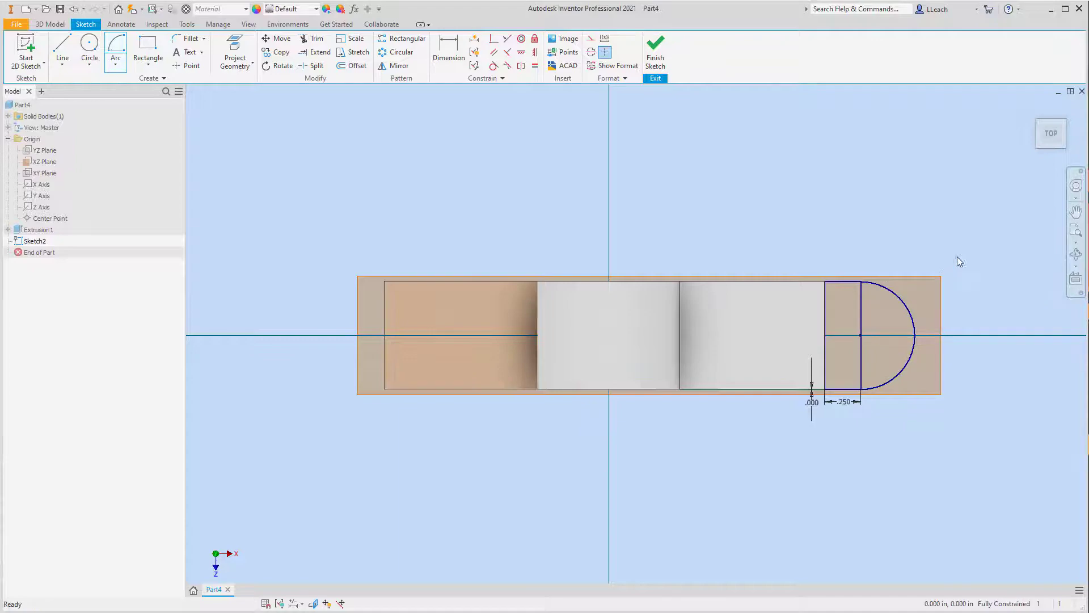
{"action": "left_click", "coordinate": [89, 64]}
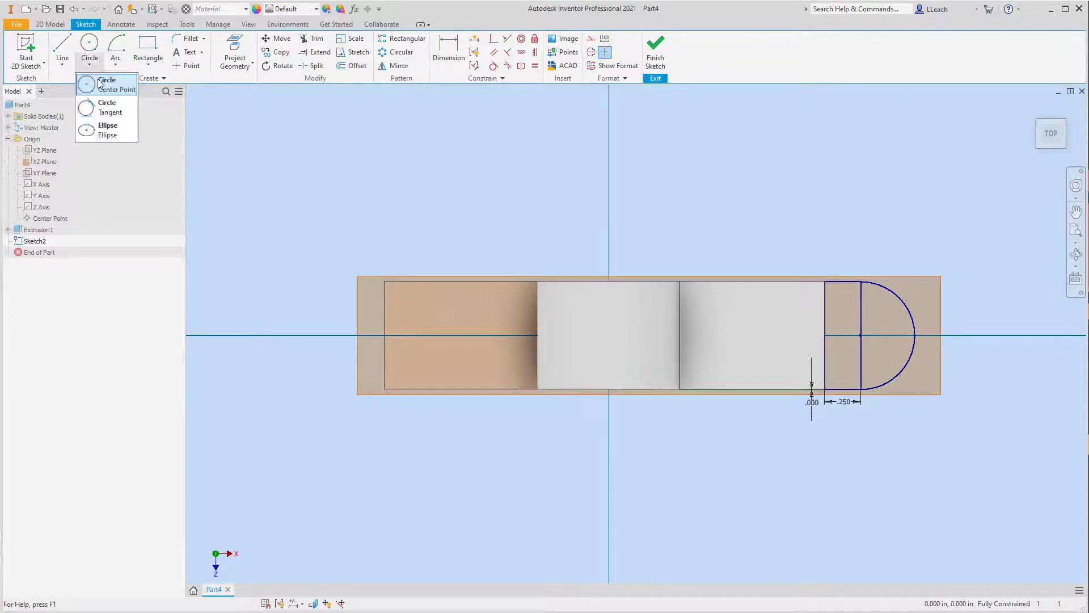
{"action": "left_click", "coordinate": [100, 81]}
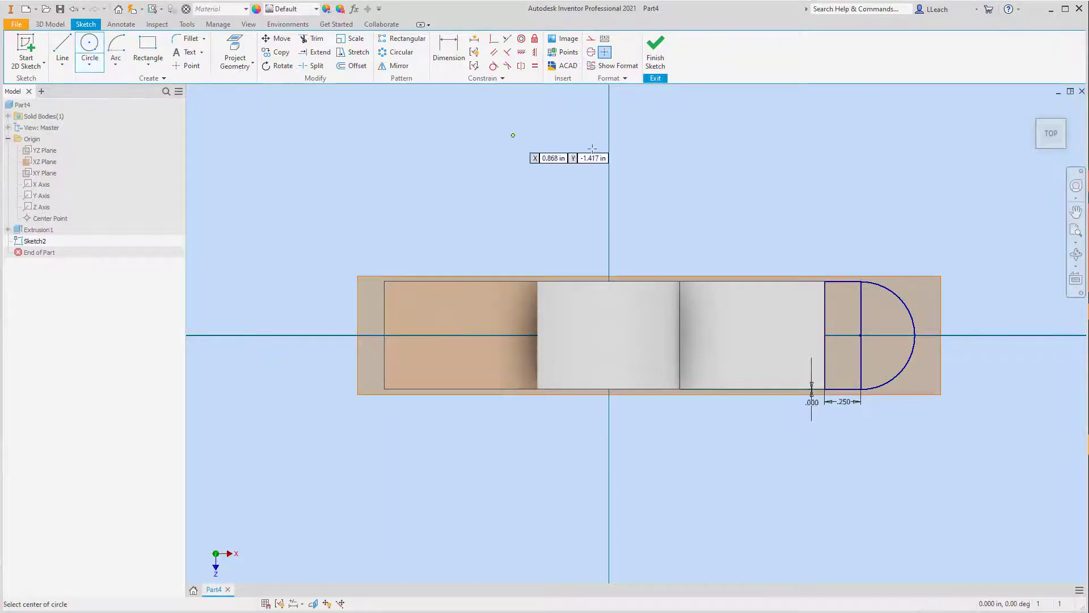
{"action": "left_click", "coordinate": [861, 335]}
{"action": "left_click", "coordinate": [878, 347]}
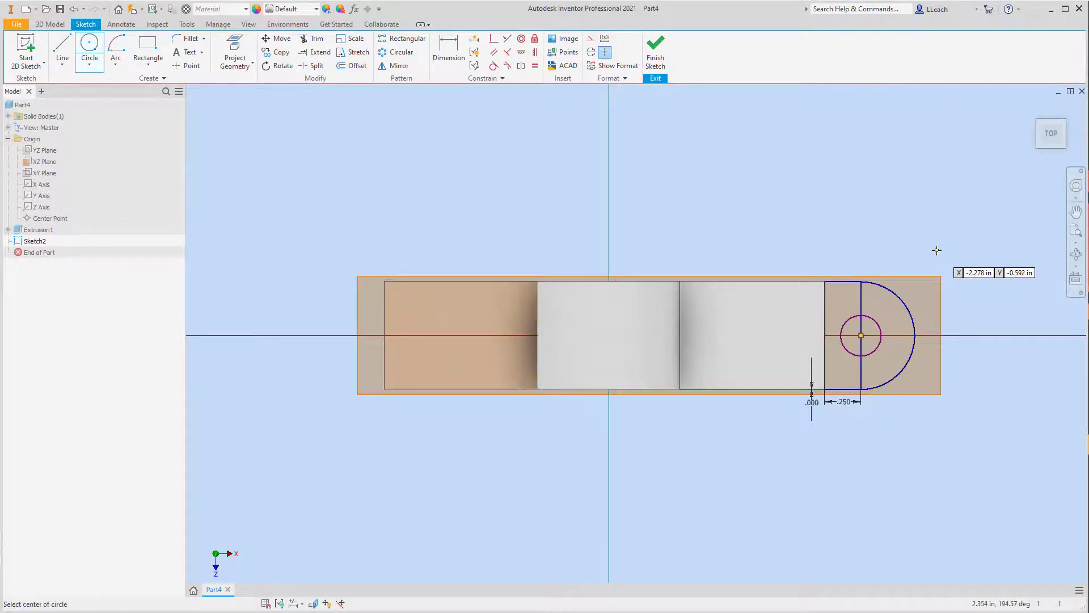
Step: Dimension the circle's diameter as 0.25 in
{"action": "left_click", "coordinate": [448, 51]}
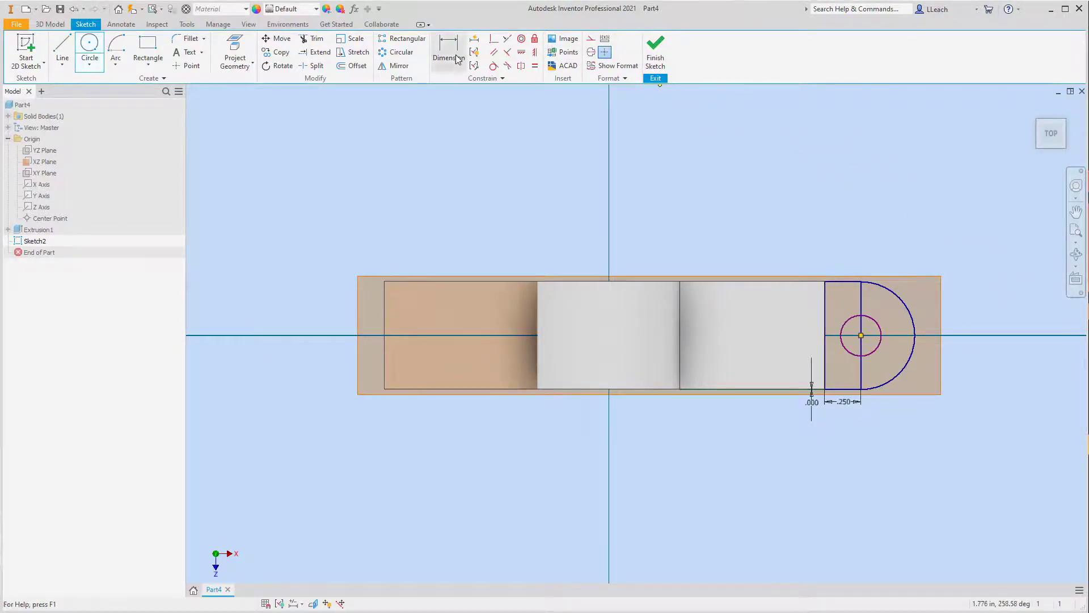
{"action": "left_click", "coordinate": [880, 331]}
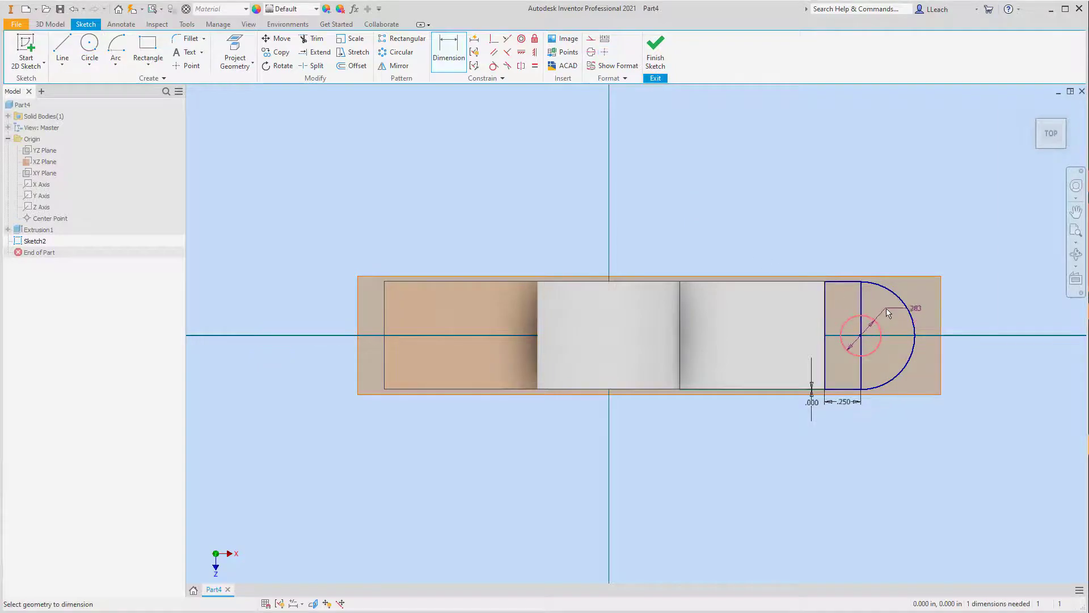
{"action": "left_click", "coordinate": [948, 262]}
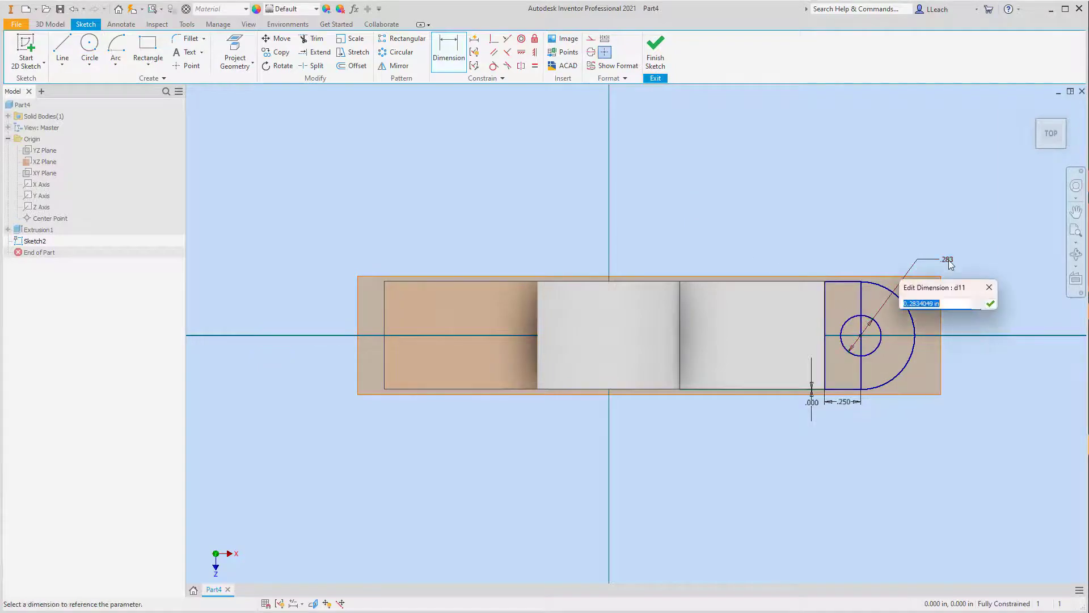
{"action": "type", "text": ".25"}
{"action": "key", "text": "Return"}
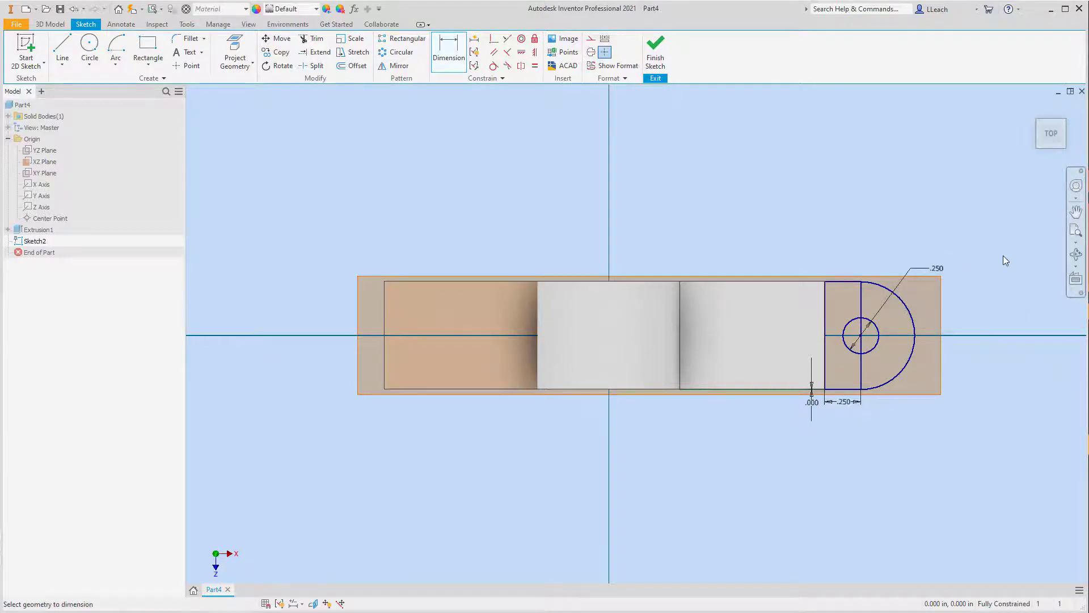
{"action": "key", "text": "Escape"}
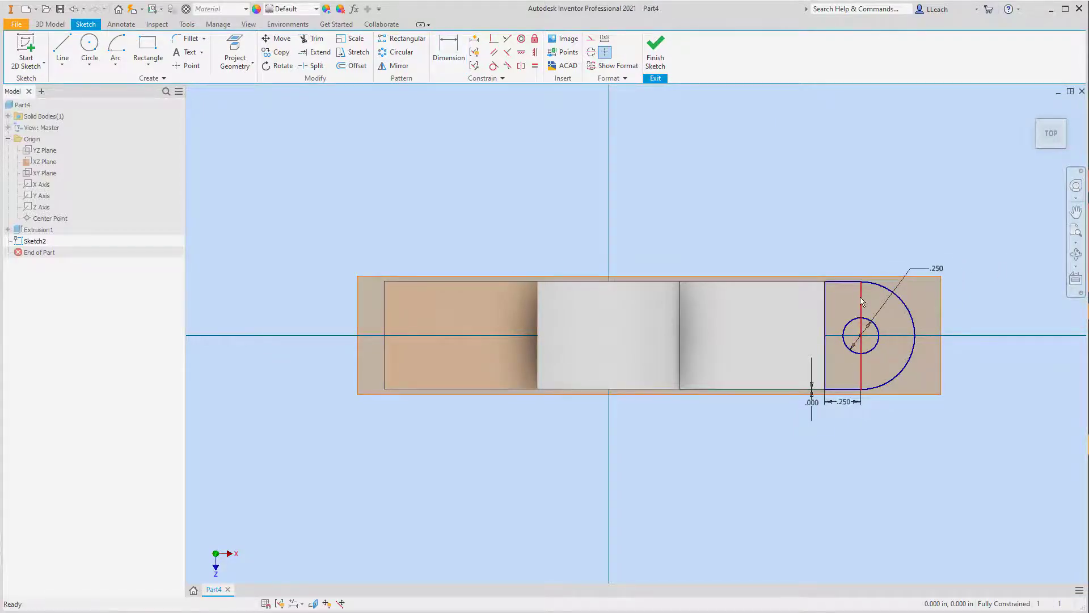
Step: Delete the vertical line between the rectangle and the arc, and finish the sketch
{"action": "left_click", "coordinate": [862, 302]}
{"action": "key", "text": "Delete"}
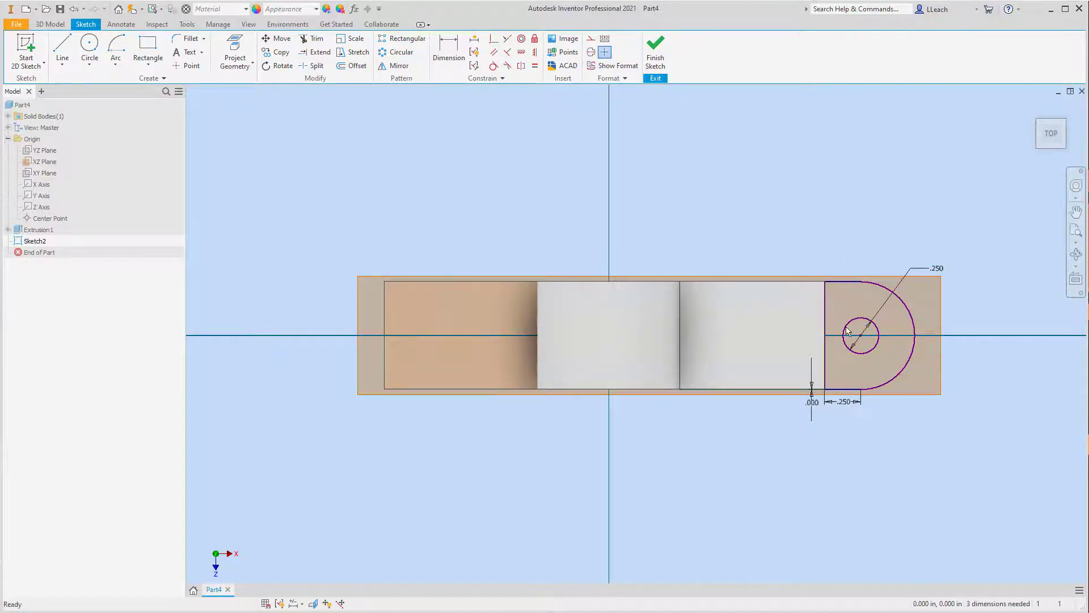
{"action": "left_click", "coordinate": [659, 63]}
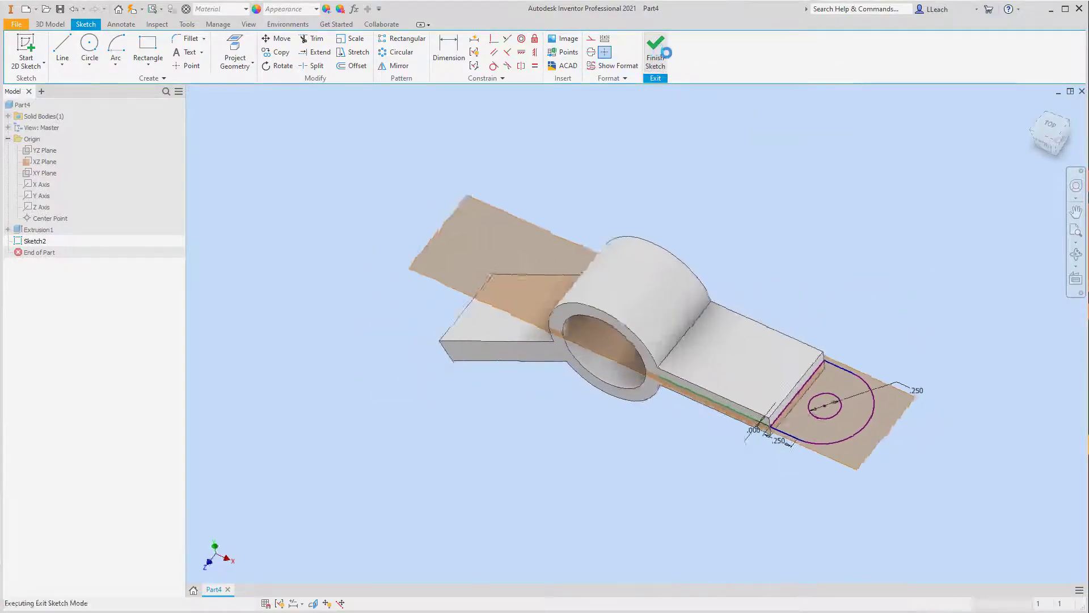
Step: Extrude the rounded end profile around the hole symmetrically about the sketch plane by 0.10 in, joined to the body
{"action": "left_click", "coordinate": [63, 51]}
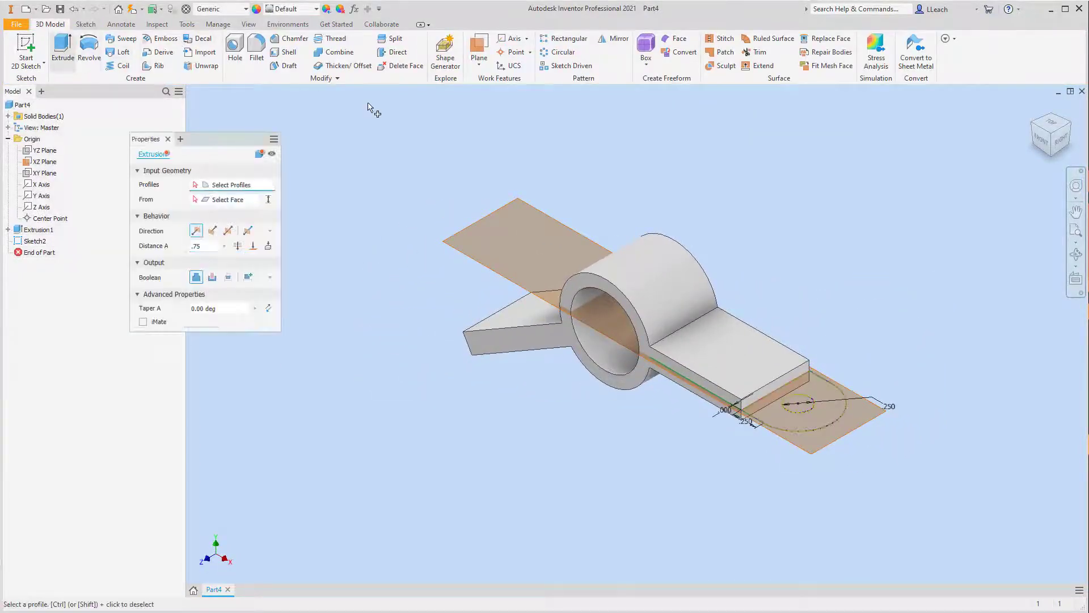
{"action": "left_click", "coordinate": [781, 414]}
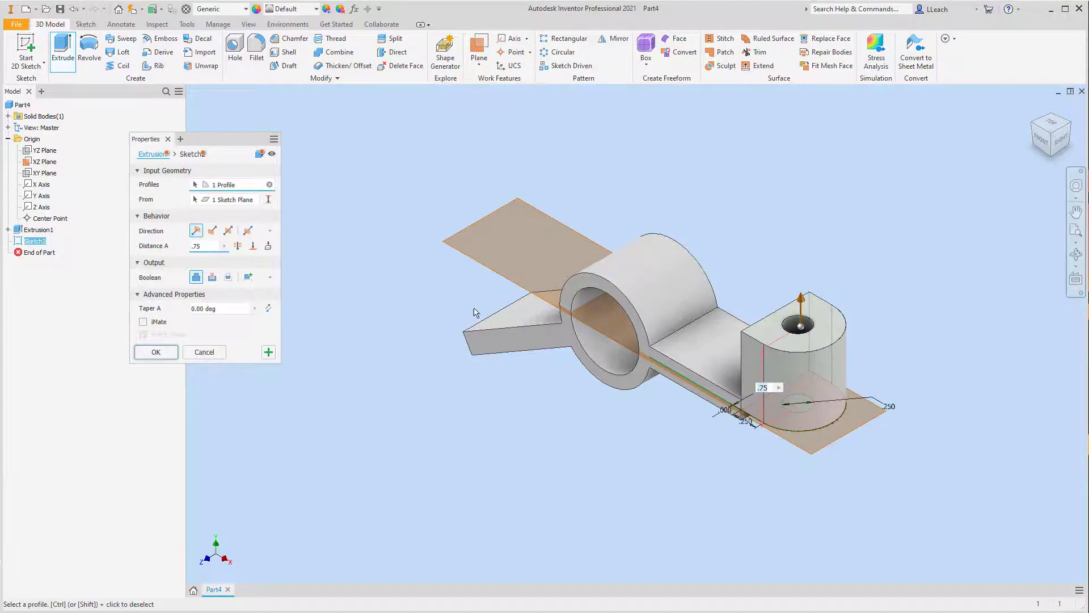
{"action": "left_click", "coordinate": [229, 231]}
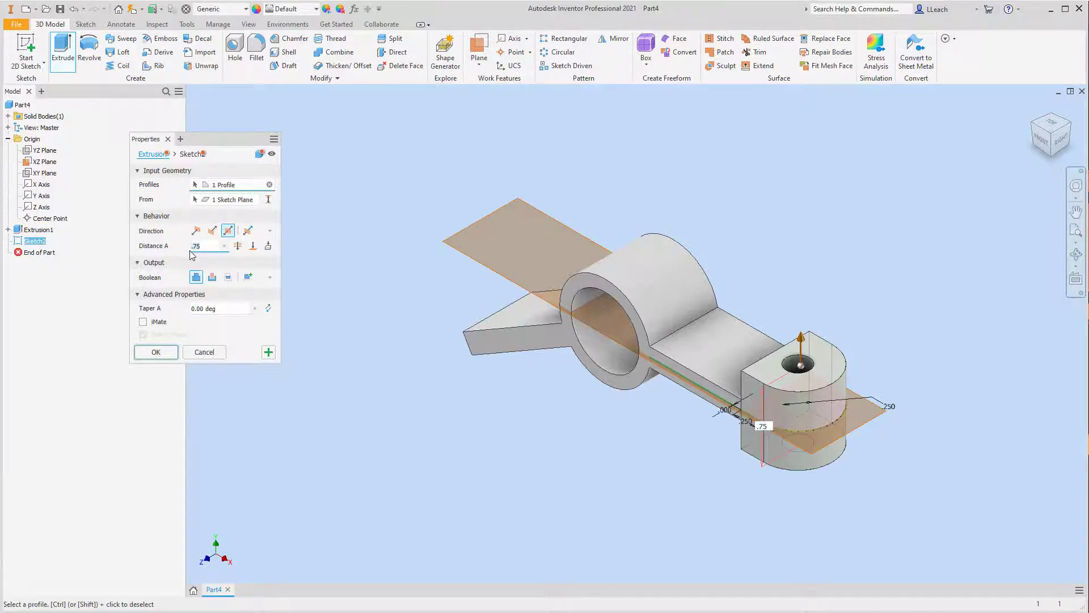
{"action": "type", "text": ".10"}
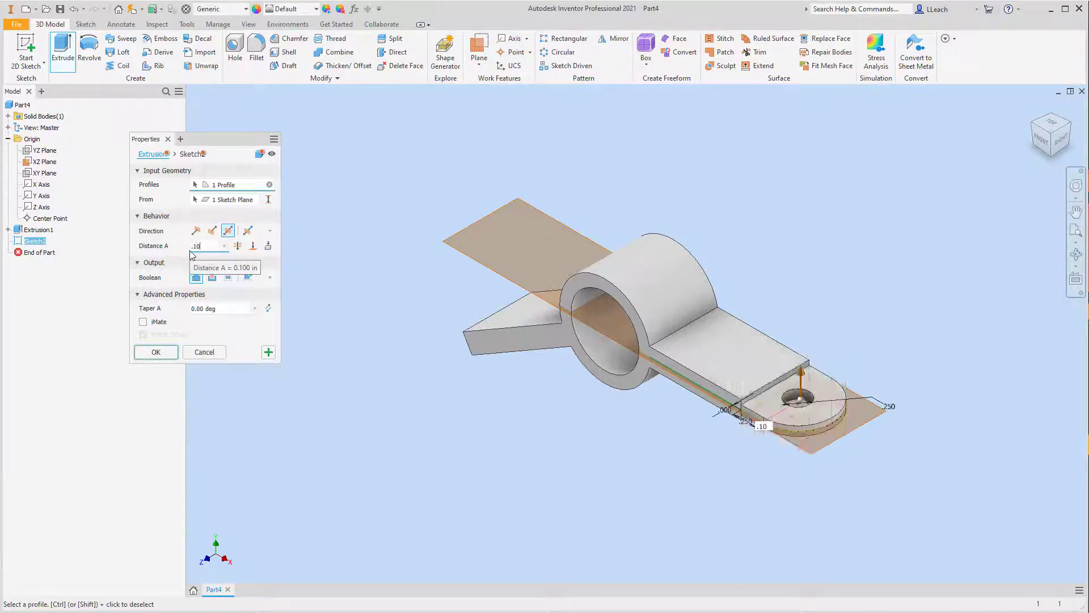
{"action": "left_click", "coordinate": [1041, 139]}
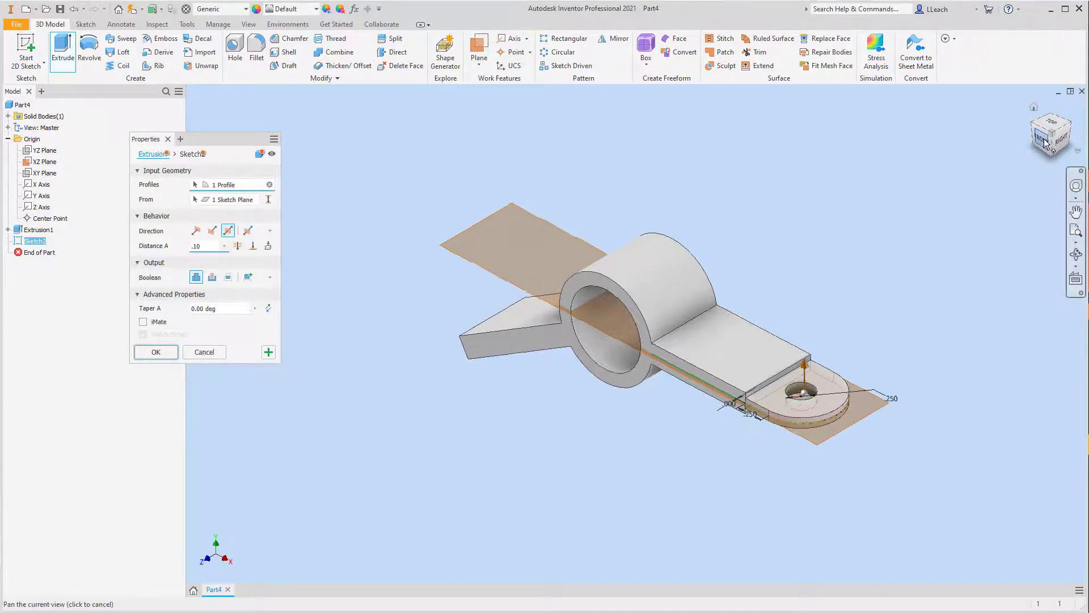
{"action": "left_click", "coordinate": [156, 353]}
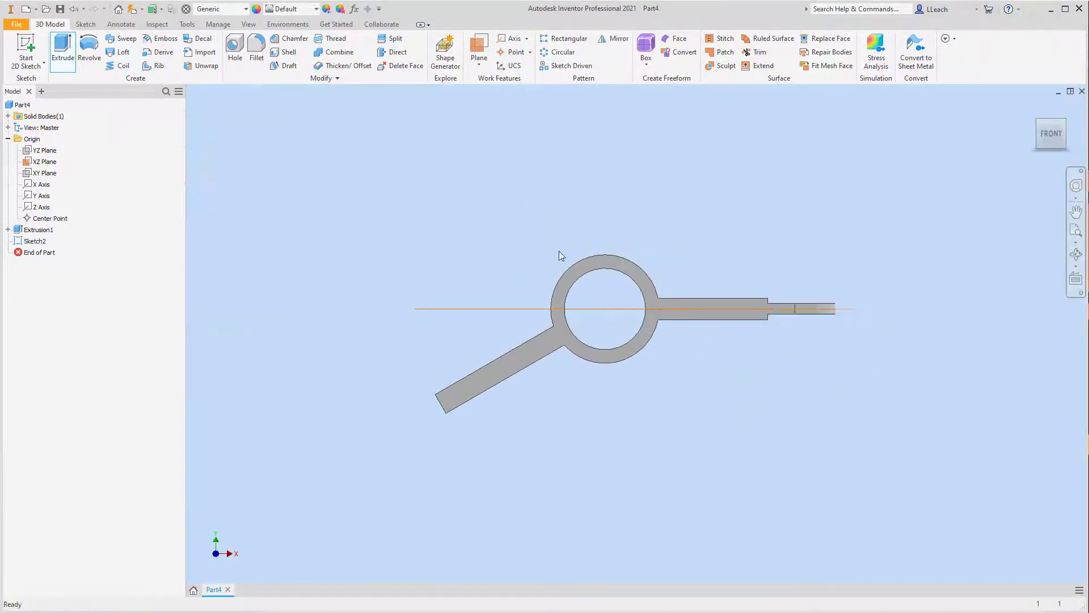
Step: Return to the isometric view and hide the XZ origin plane
{"action": "left_click", "coordinate": [1066, 121]}
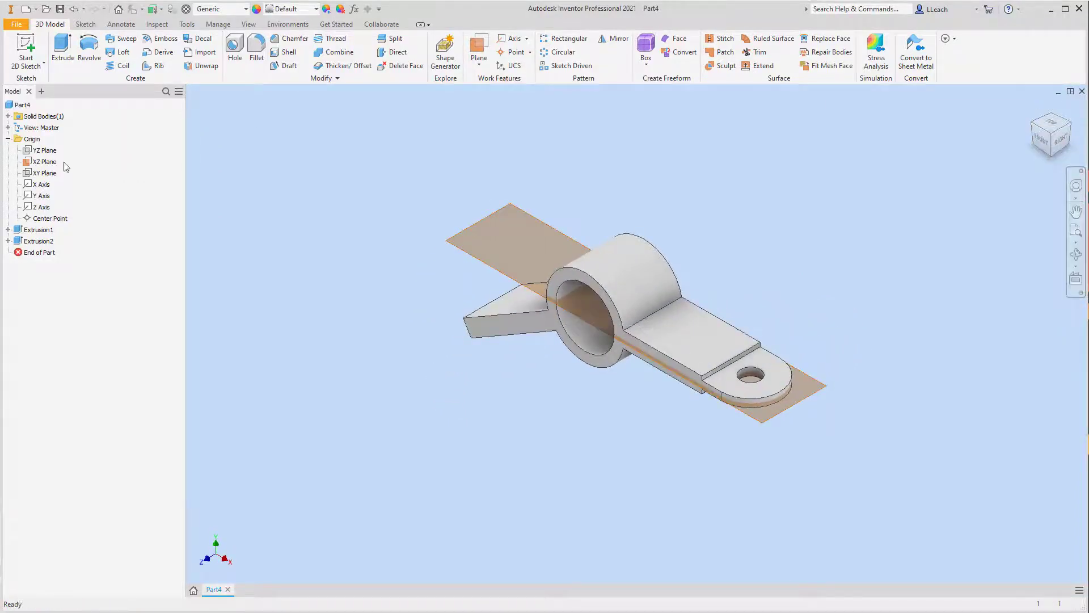
{"action": "left_click", "coordinate": [44, 162]}
{"action": "right_click", "coordinate": [44, 165]}
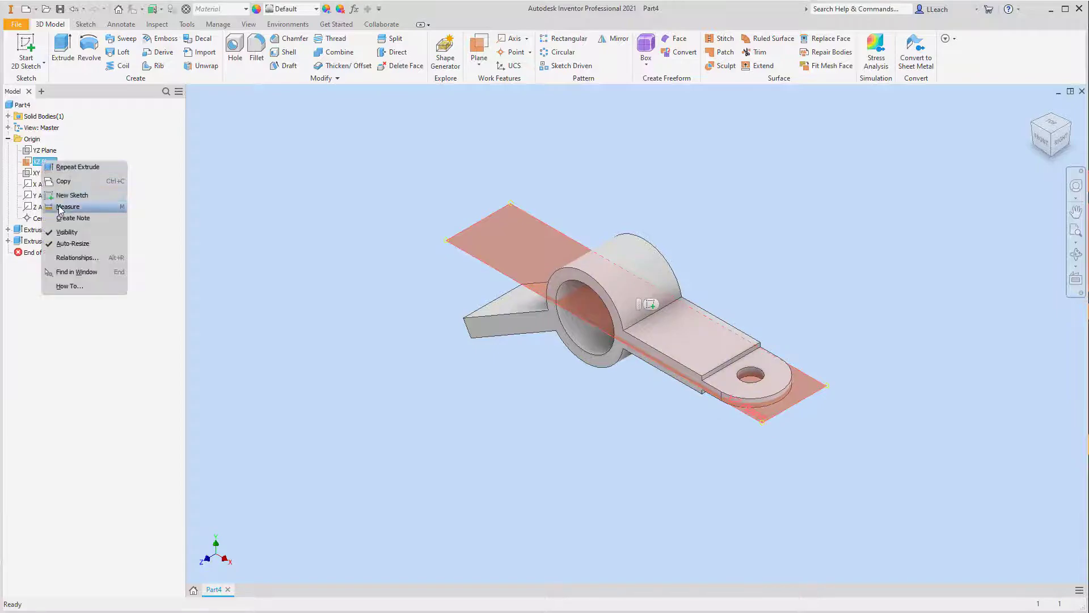
{"action": "left_click", "coordinate": [63, 234]}
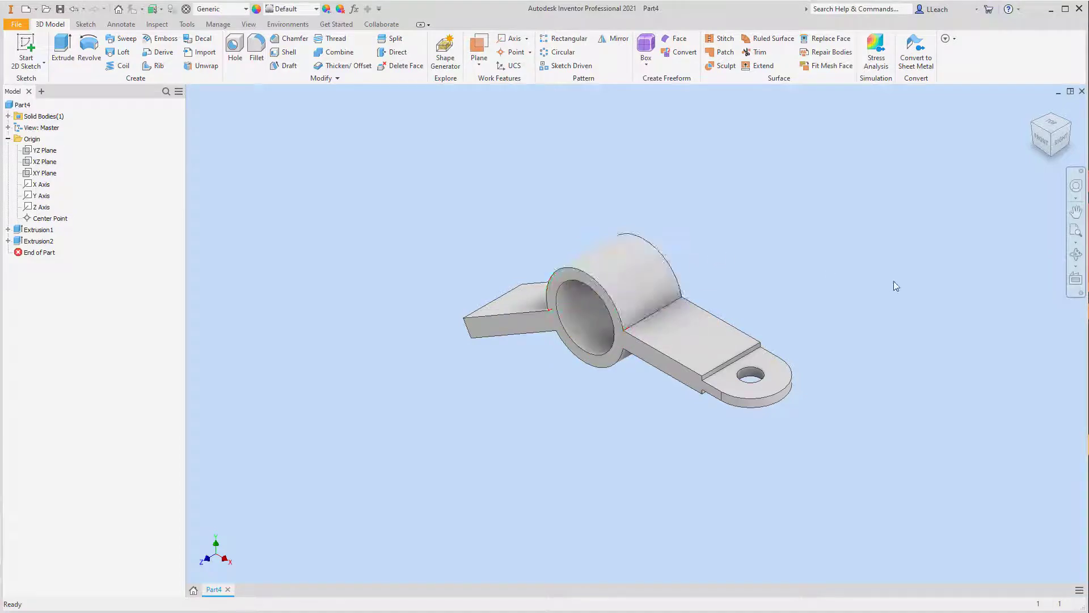
Step: Start a 2D sketch on the horizontal arm's top face and draw a circle about 0.37 in in diameter near the arm's middle
{"action": "left_click", "coordinate": [44, 63]}
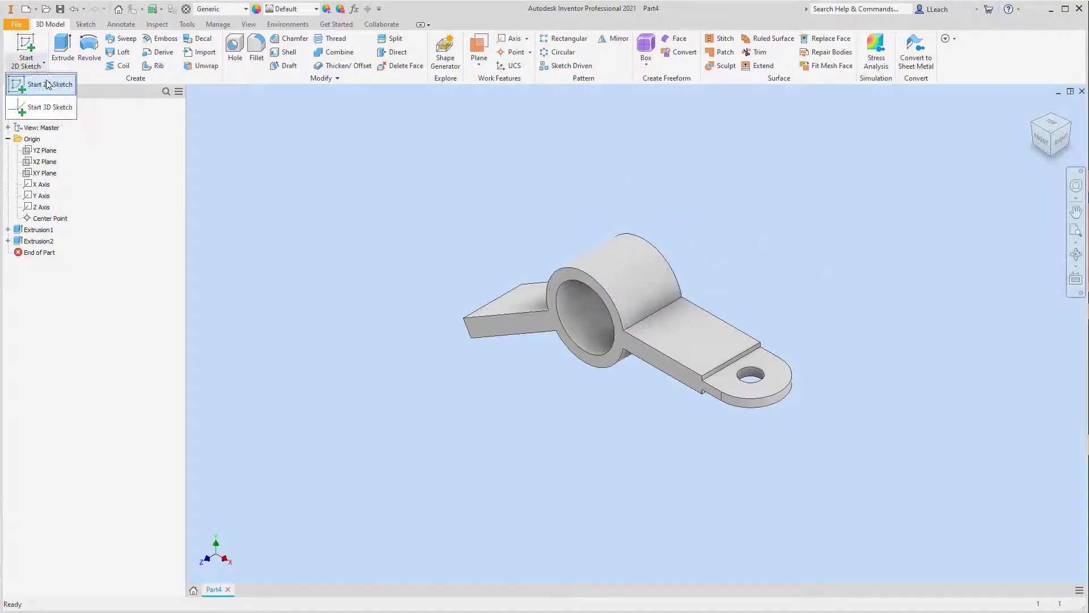
{"action": "left_click", "coordinate": [34, 84]}
{"action": "left_click", "coordinate": [709, 321]}
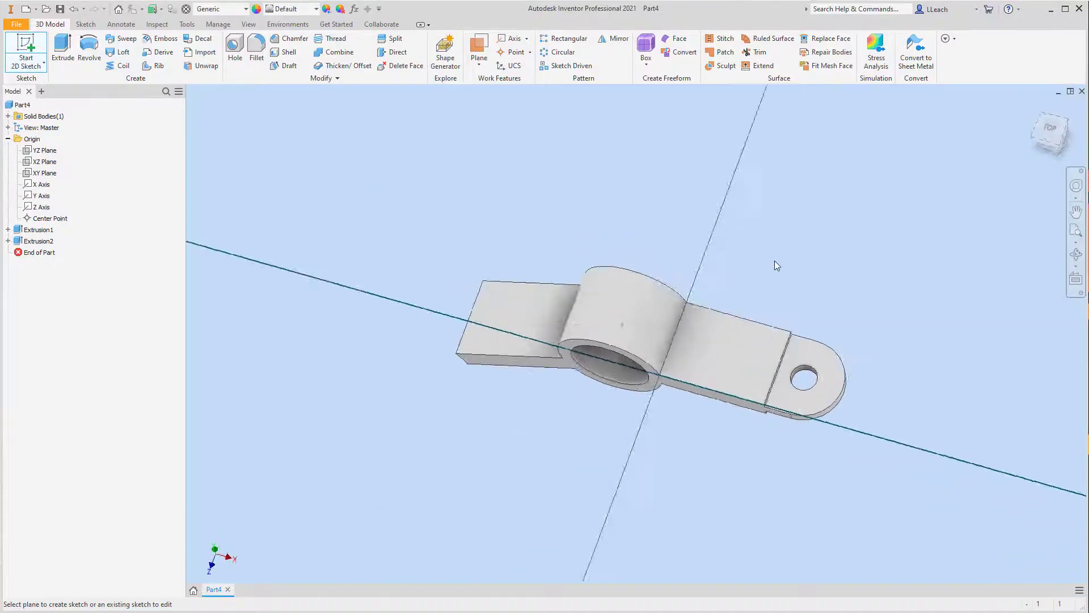
{"action": "left_click", "coordinate": [89, 64]}
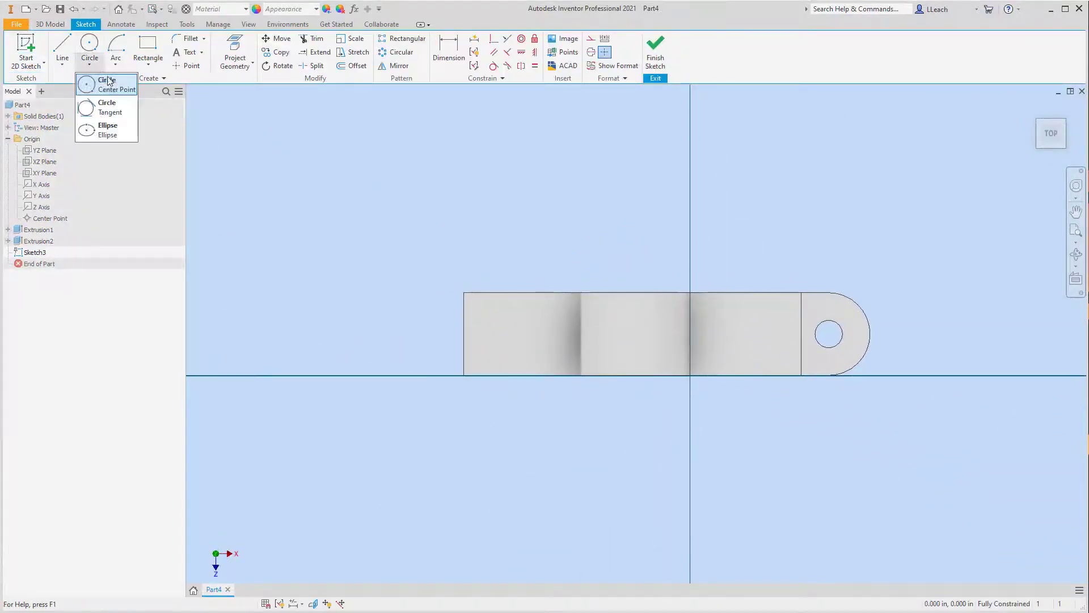
{"action": "left_click", "coordinate": [101, 80]}
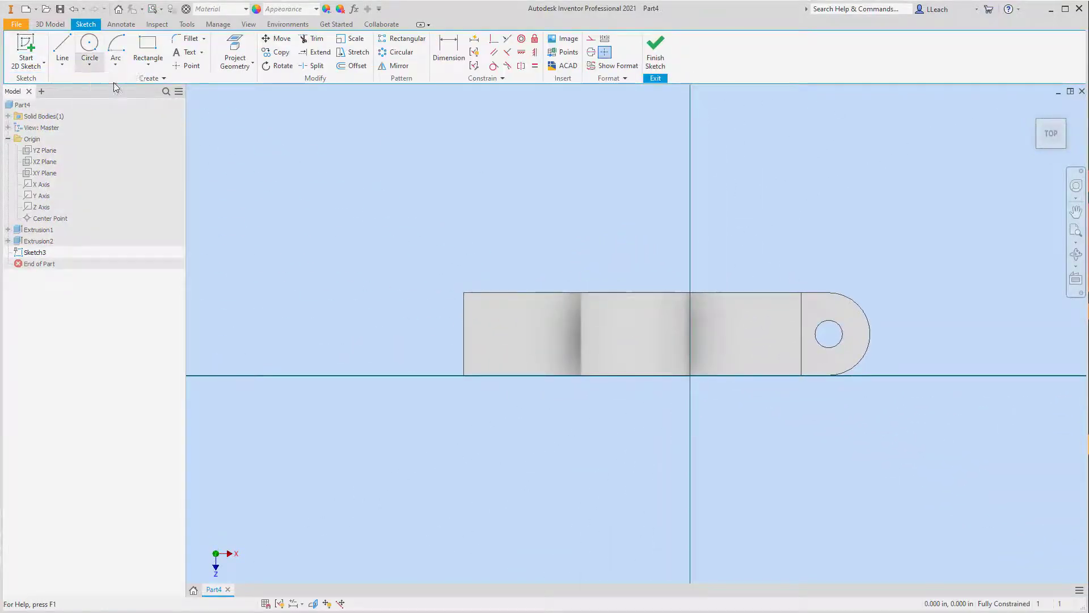
{"action": "left_click", "coordinate": [744, 326]}
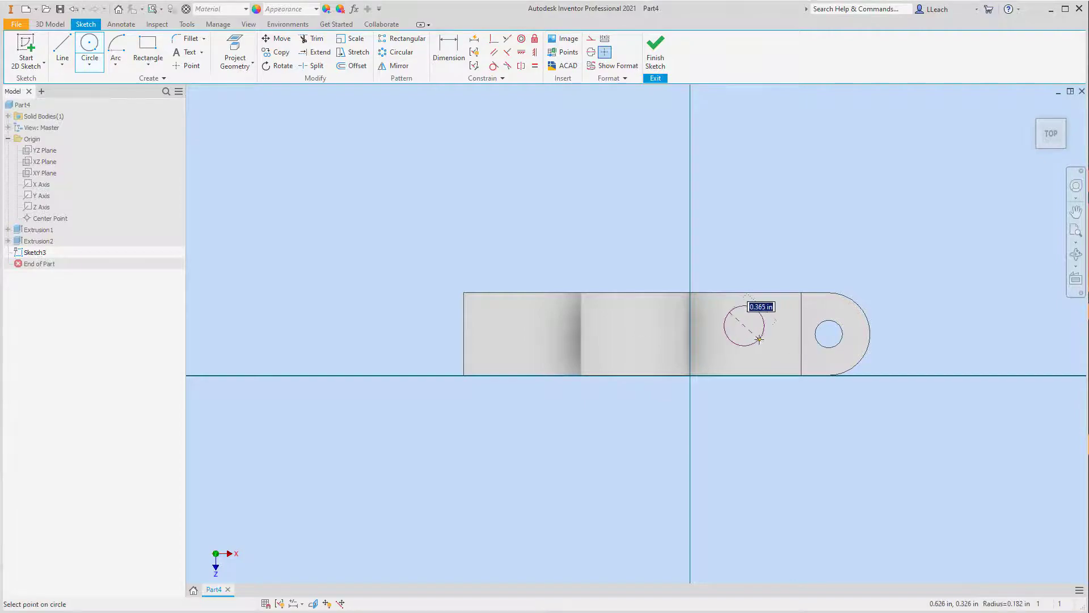
{"action": "left_click", "coordinate": [759, 312]}
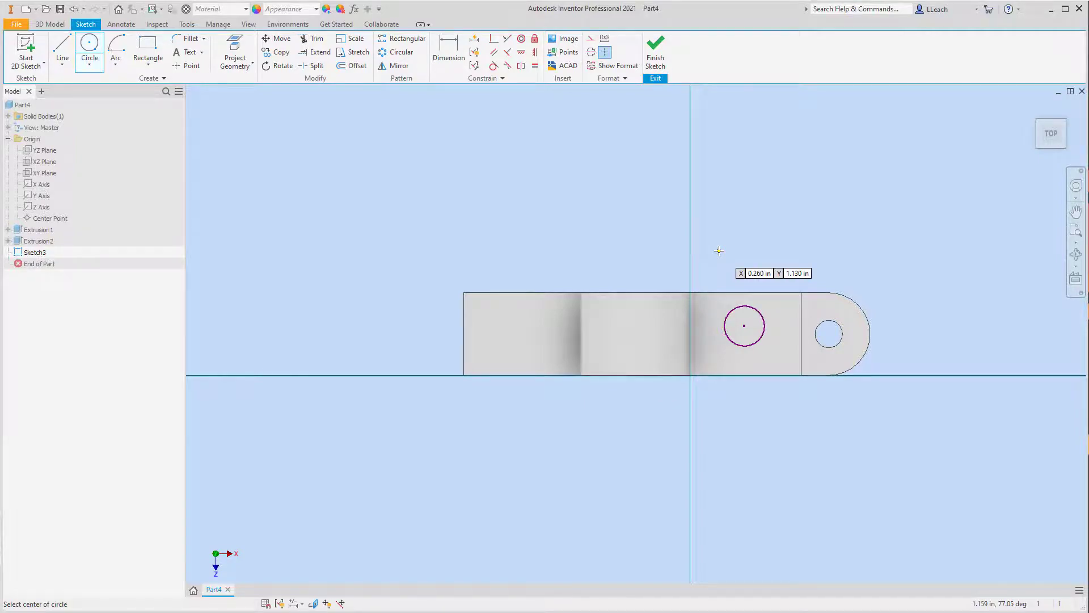
Step: Dimension the distance from the circle's center to the horizontal arm's outer end edge as 0.5 in
{"action": "key", "text": "d"}
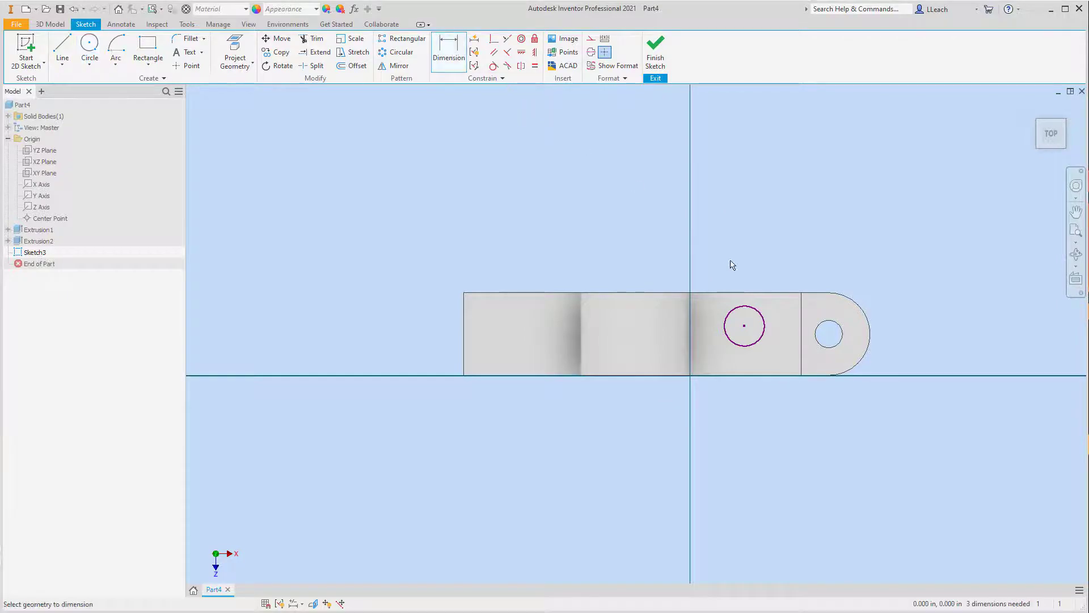
{"action": "left_click", "coordinate": [801, 333]}
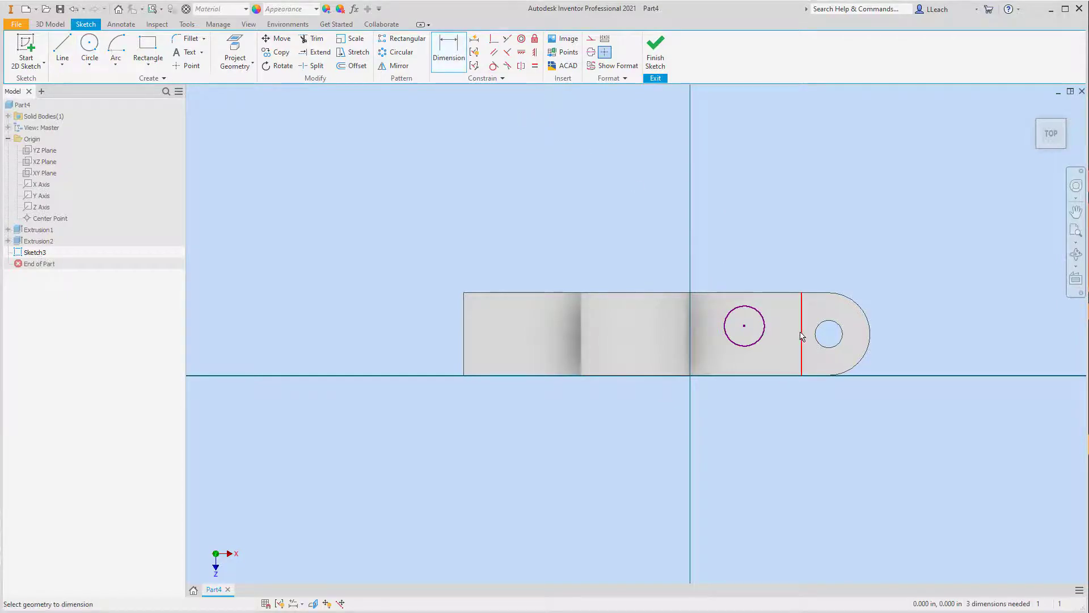
{"action": "left_click", "coordinate": [745, 326]}
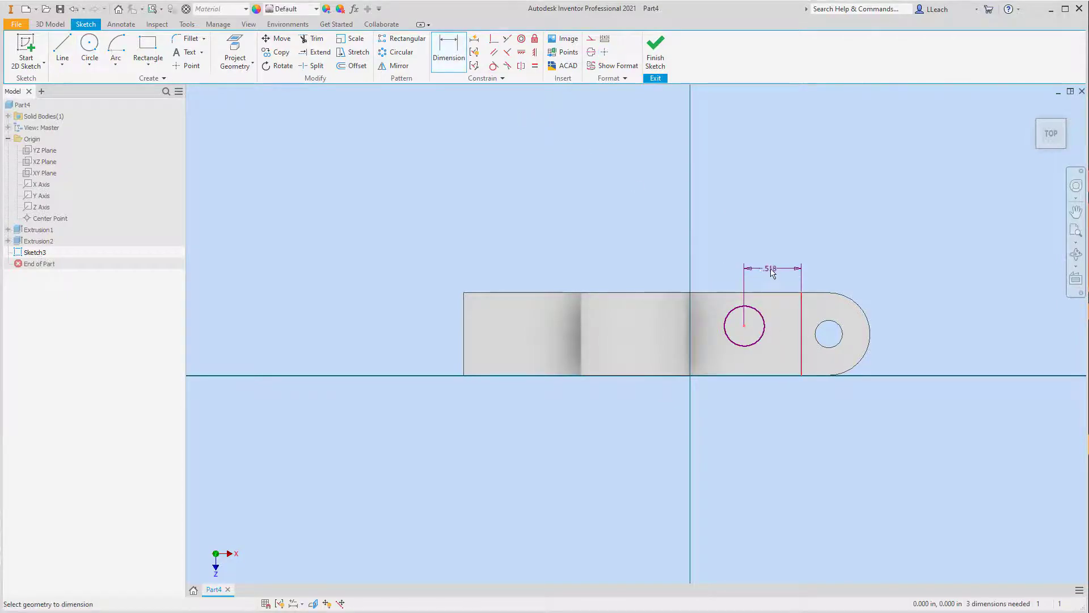
{"action": "left_click", "coordinate": [774, 272]}
{"action": "type", "text": ".5"}
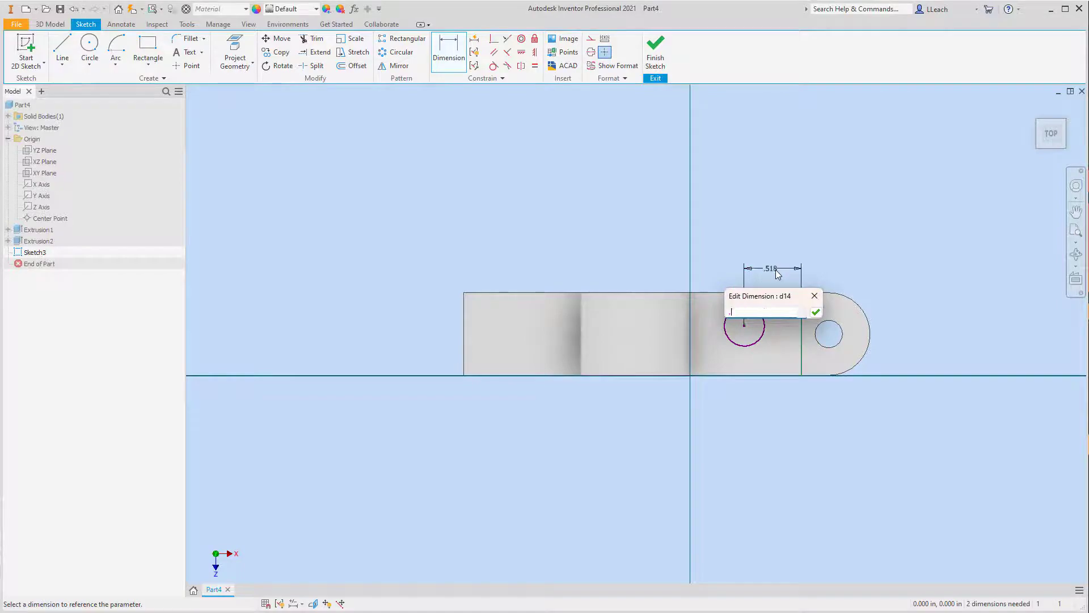
{"action": "key", "text": "Return"}
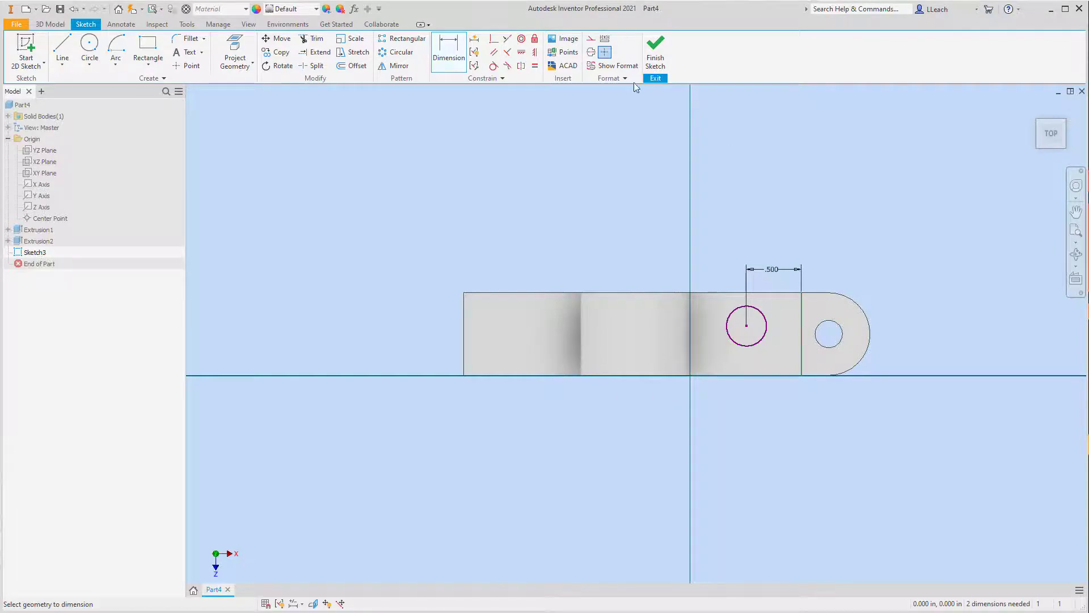
Step: Project the rounded end's hole edge into the sketch and align the circle's center horizontally with the hole's center
{"action": "left_click", "coordinate": [239, 64]}
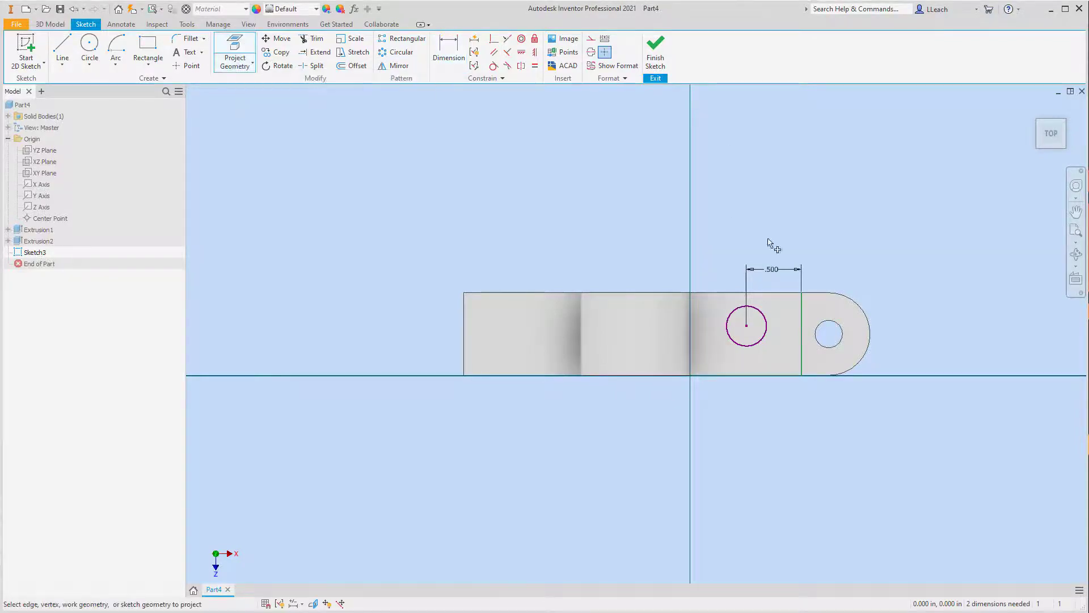
{"action": "left_click", "coordinate": [831, 331]}
{"action": "left_click", "coordinate": [522, 55]}
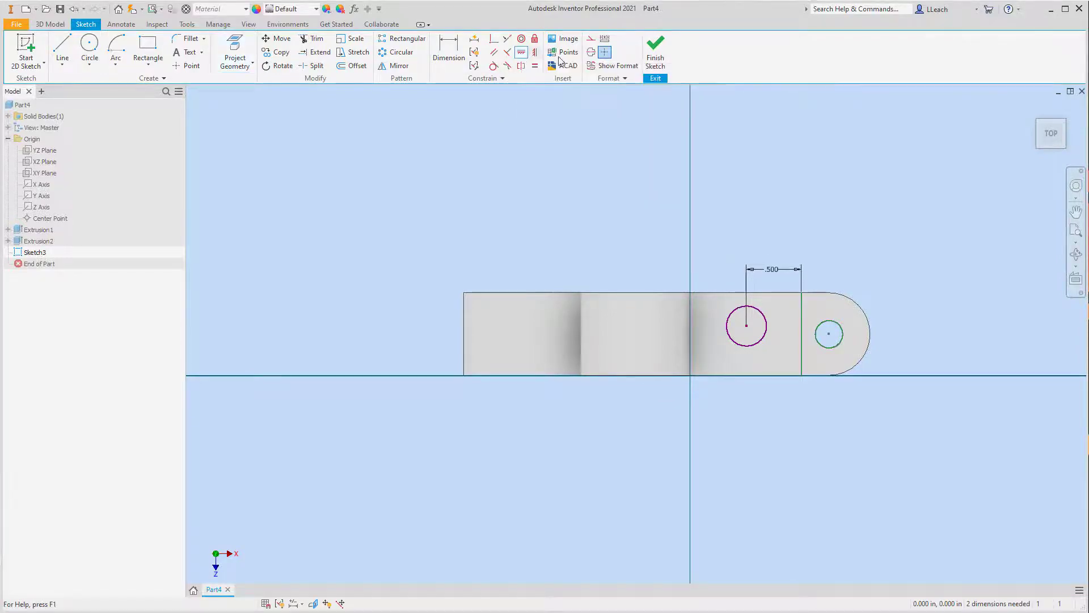
{"action": "left_click", "coordinate": [829, 334]}
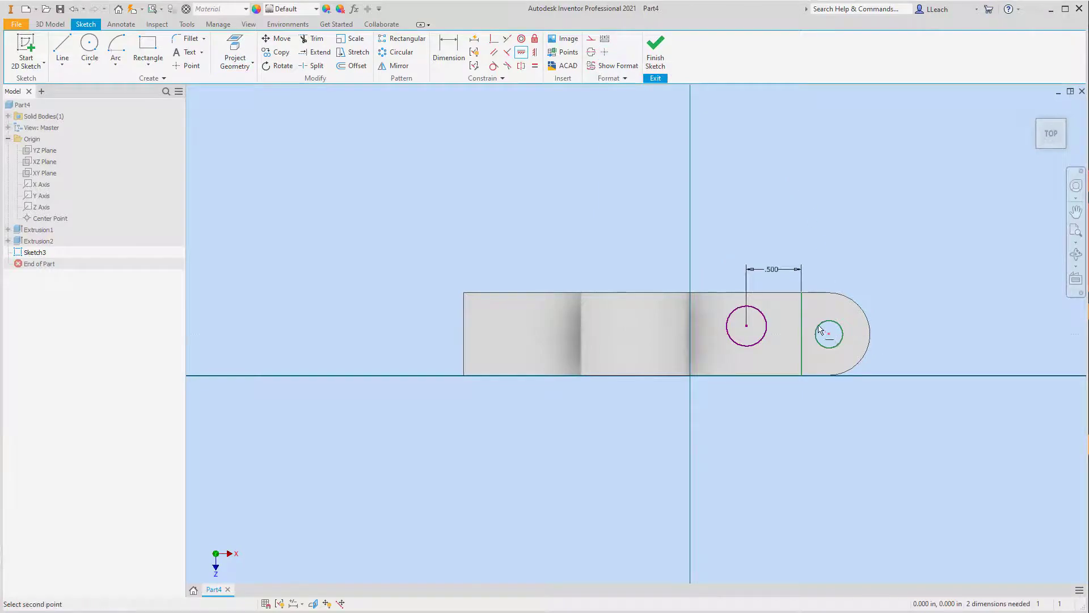
{"action": "left_click", "coordinate": [748, 327]}
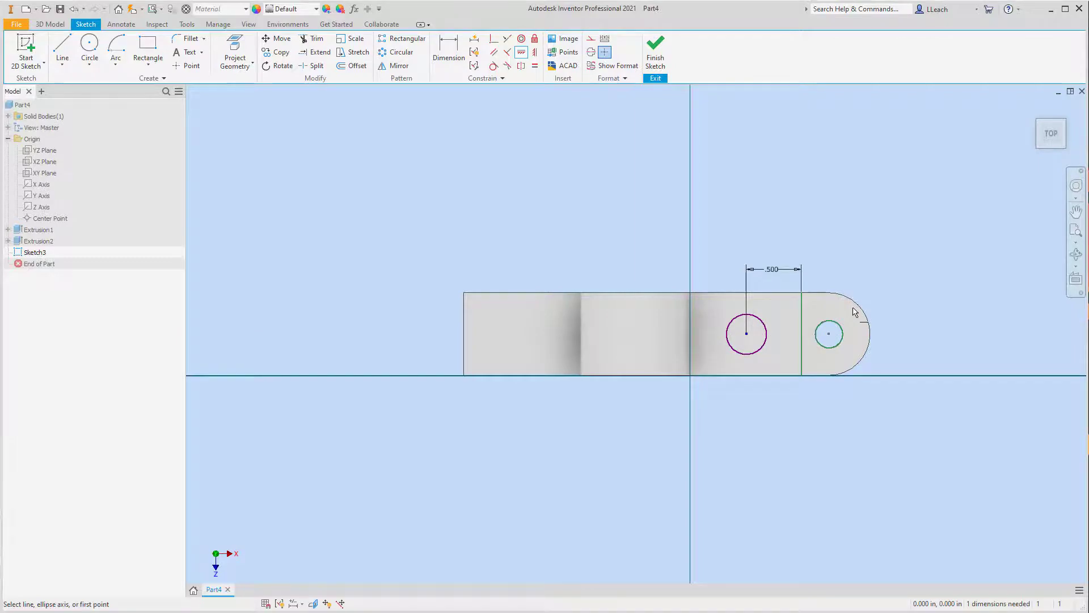
Step: Dimension the circle's diameter on the horizontal arm as 0.25 in and finish the sketch
{"action": "key", "text": "d"}
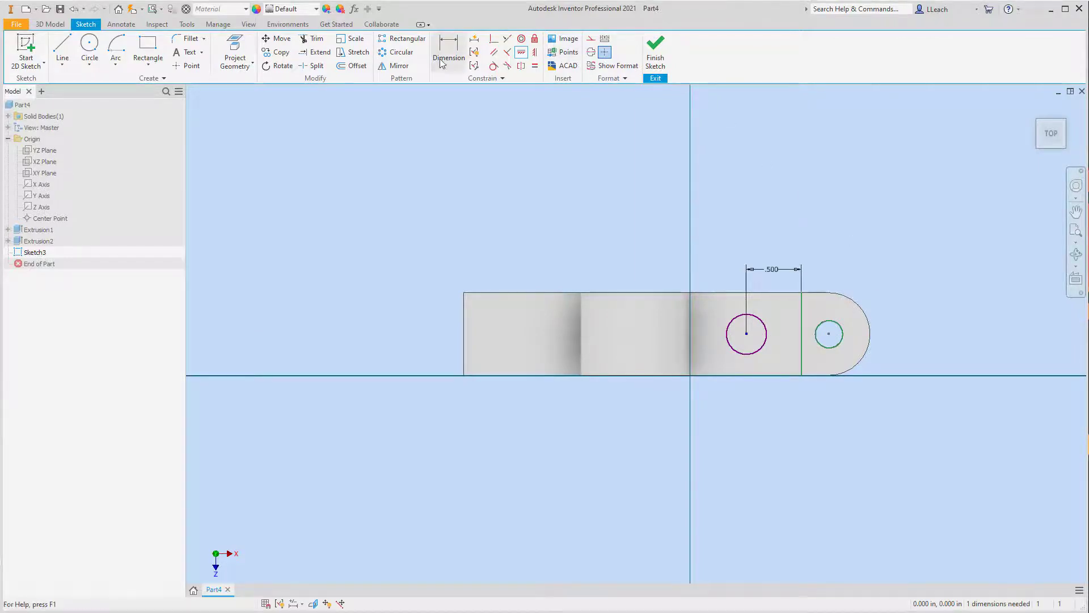
{"action": "left_click", "coordinate": [761, 349]}
{"action": "left_click", "coordinate": [773, 398]}
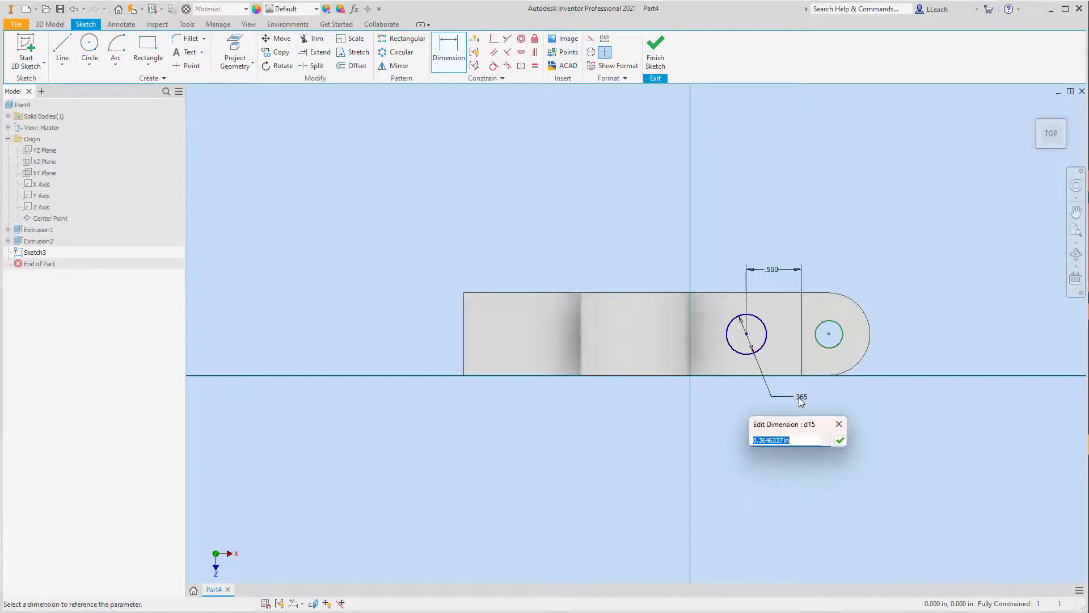
{"action": "type", "text": ".25"}
{"action": "key", "text": "Return"}
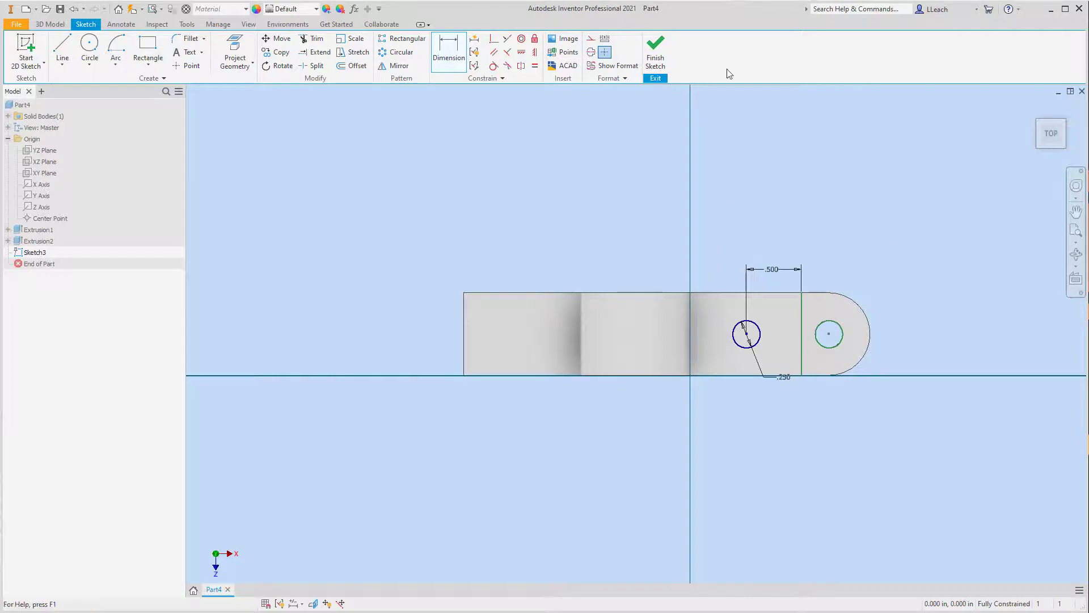
{"action": "left_click", "coordinate": [656, 52]}
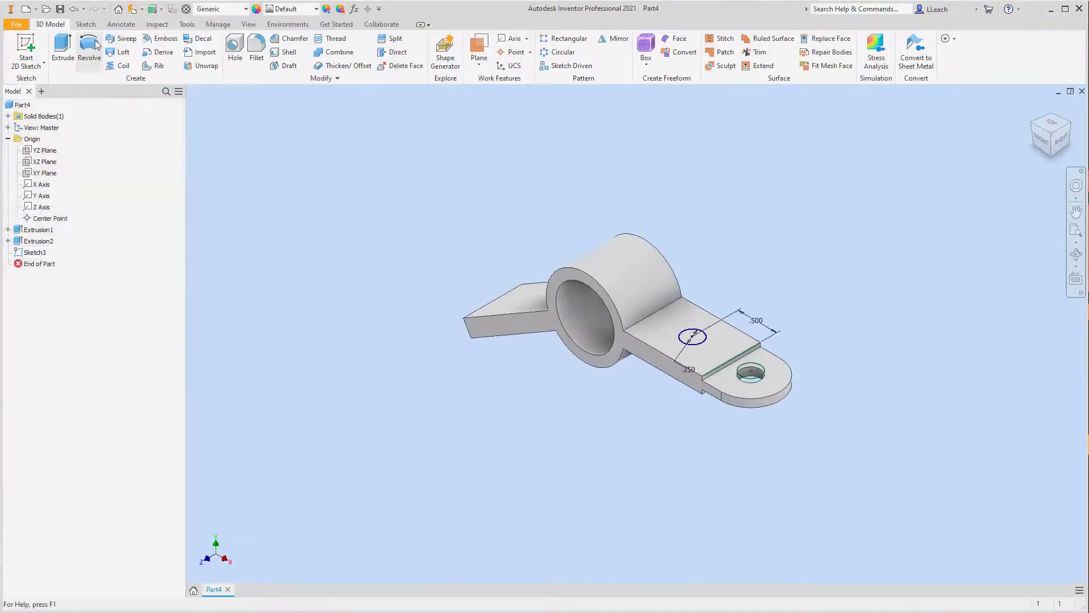
Step: Extrude the 0.25 in circle as a cut through all to make a hole in the horizontal arm
{"action": "left_click", "coordinate": [66, 51]}
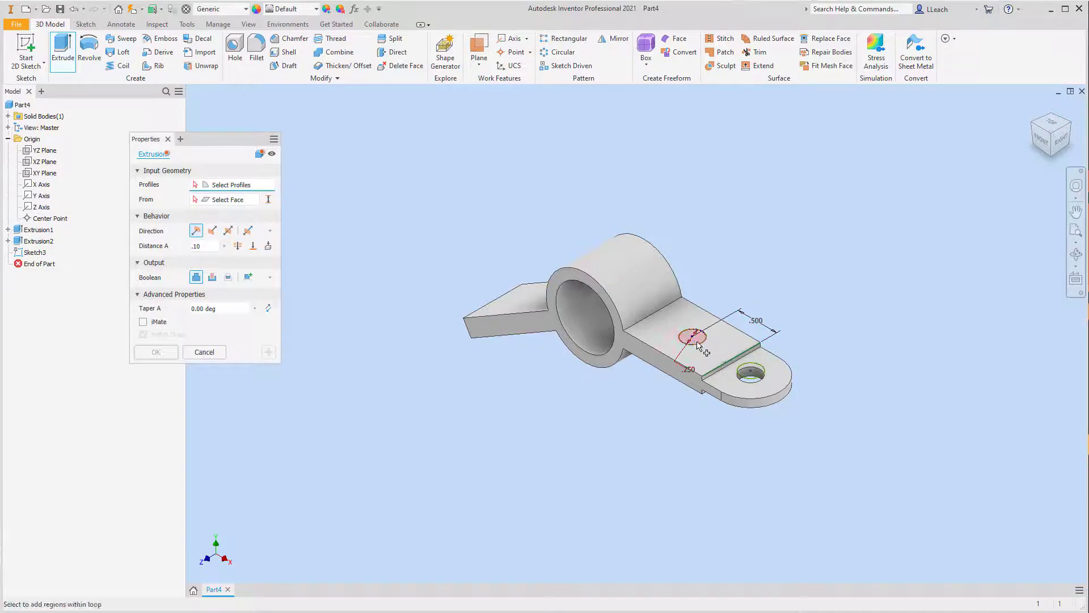
{"action": "left_click", "coordinate": [698, 345]}
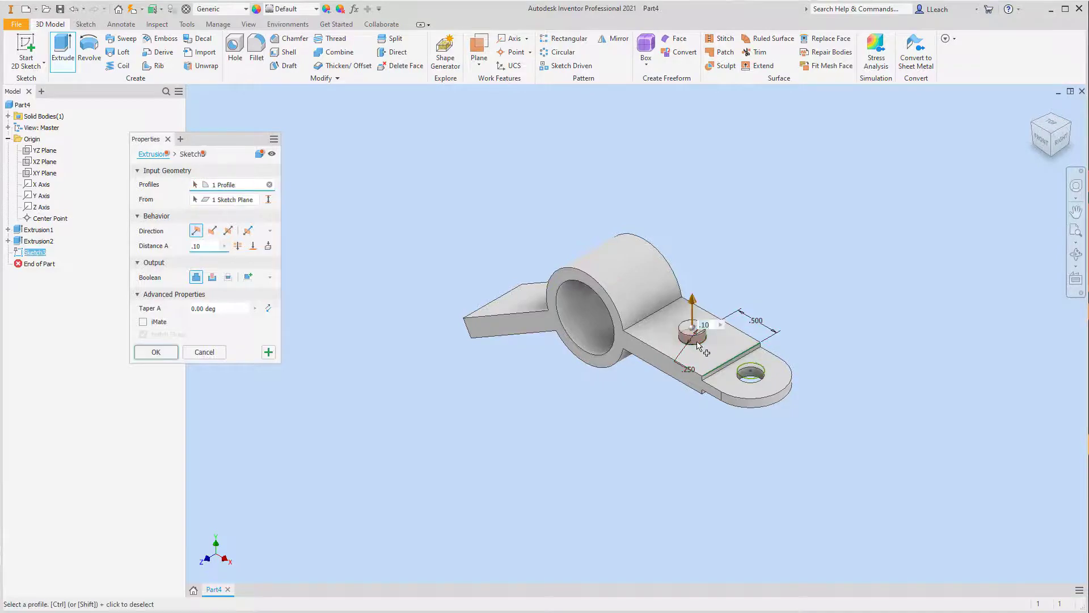
{"action": "left_click", "coordinate": [212, 278]}
{"action": "left_click", "coordinate": [238, 246]}
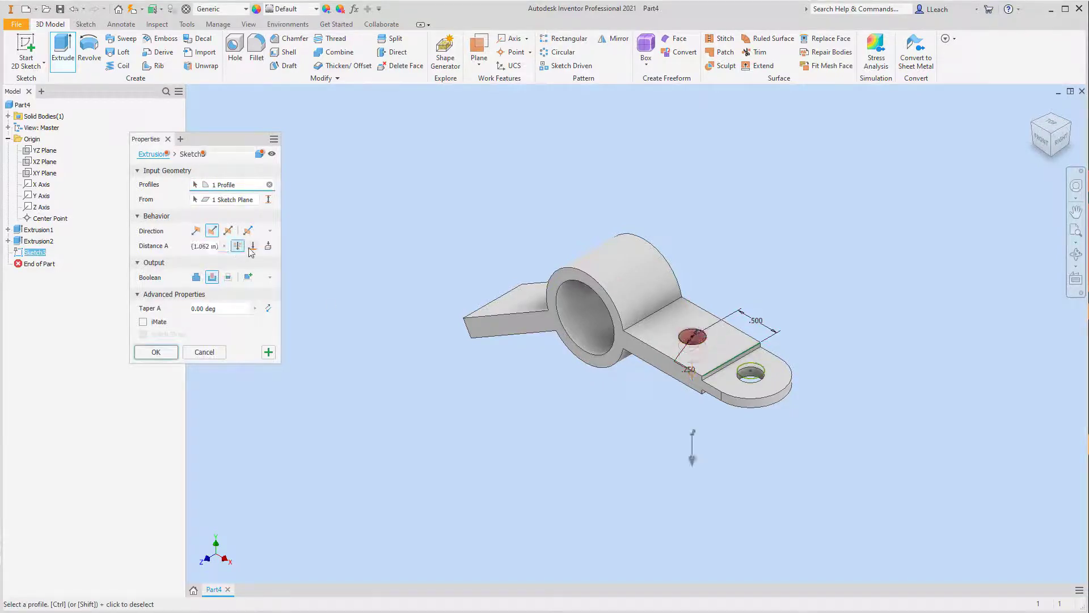
{"action": "left_click", "coordinate": [155, 351]}
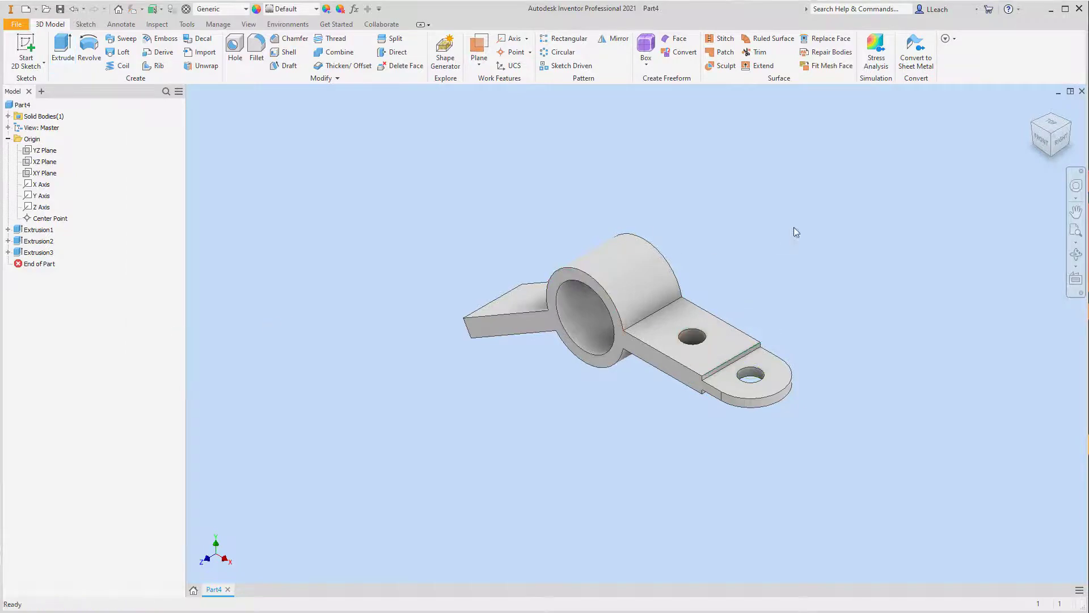
Step: Start a 2D sketch on the angled arm's top face and draw a circle about 0.41 in in diameter near its middle
{"action": "left_click", "coordinate": [1034, 129]}
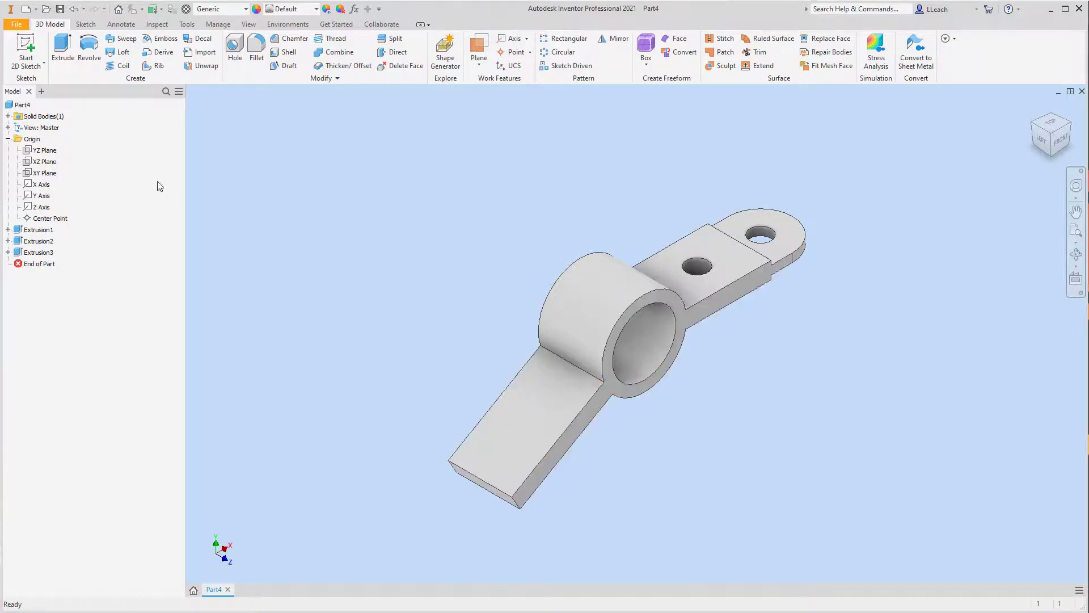
{"action": "left_click", "coordinate": [28, 69]}
{"action": "left_click", "coordinate": [44, 82]}
{"action": "left_click", "coordinate": [536, 428]}
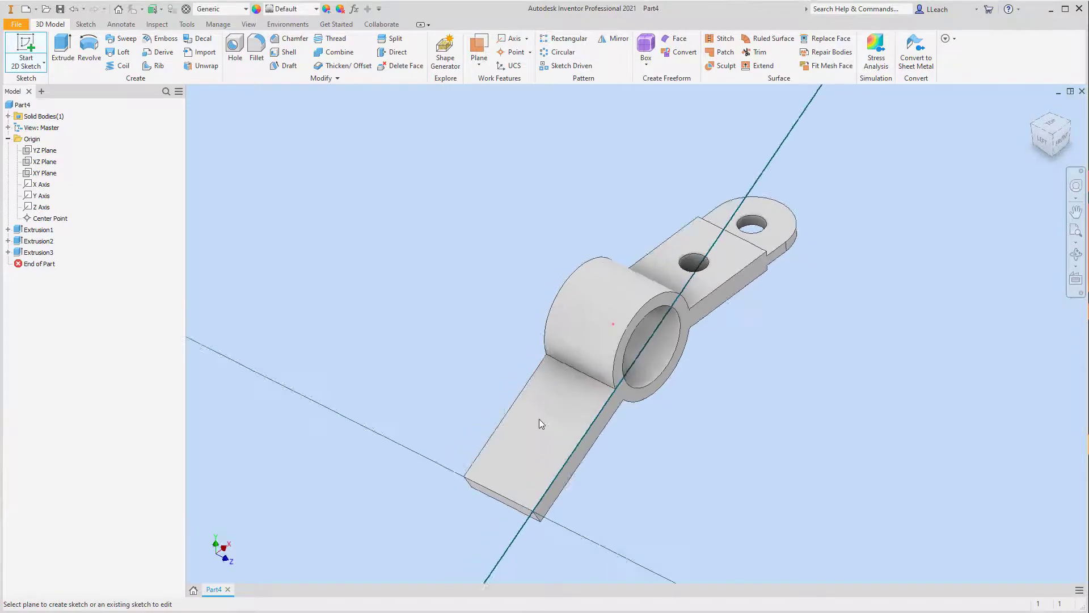
{"action": "middle_click_drag", "start_coordinate": [685, 437], "coordinate": [679, 403]}
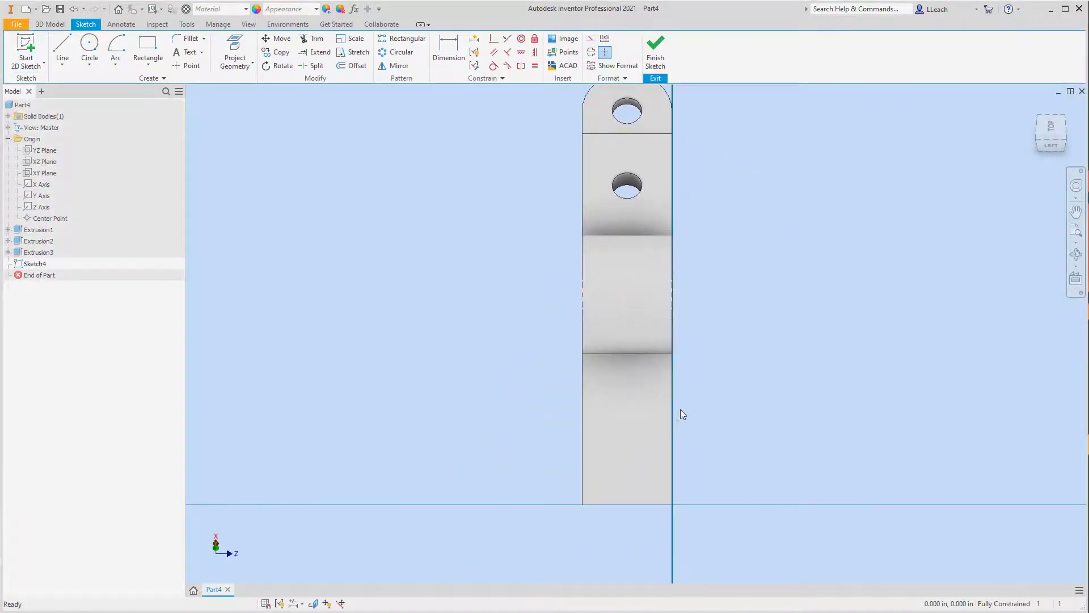
{"action": "left_click", "coordinate": [92, 67]}
{"action": "left_click", "coordinate": [109, 84]}
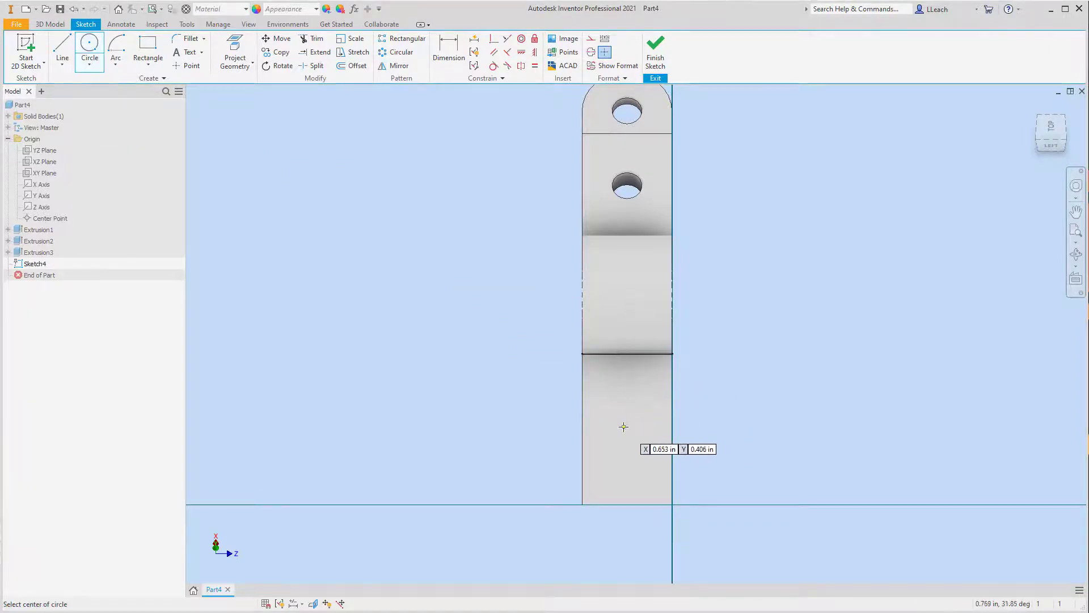
{"action": "left_click", "coordinate": [623, 427]}
{"action": "left_click", "coordinate": [643, 440]}
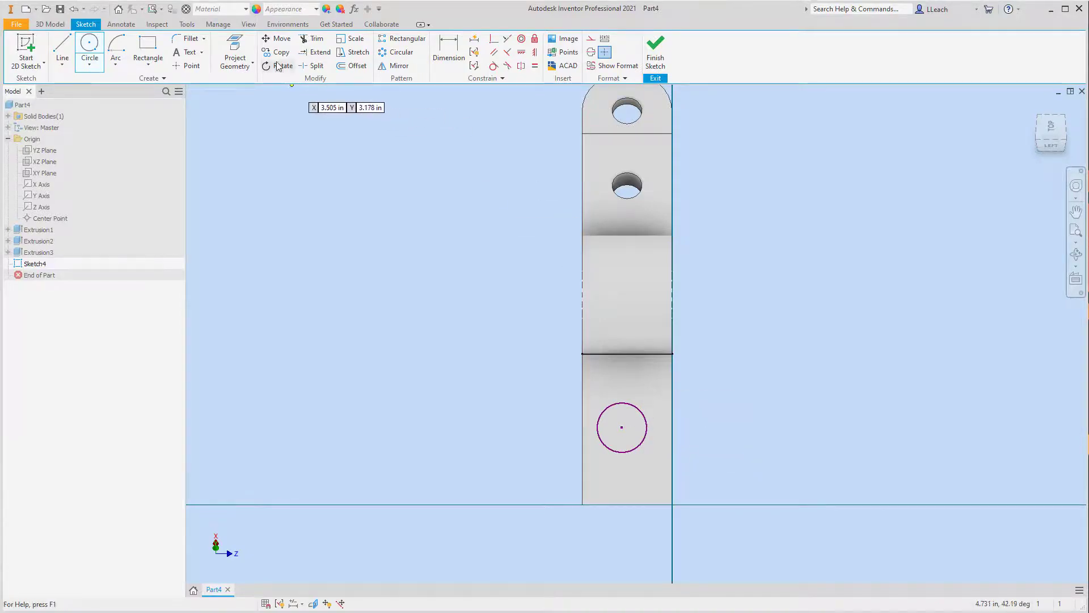
Step: Dimension the circle's diameter on the angled arm as 0.40 in
{"action": "left_click", "coordinate": [448, 52]}
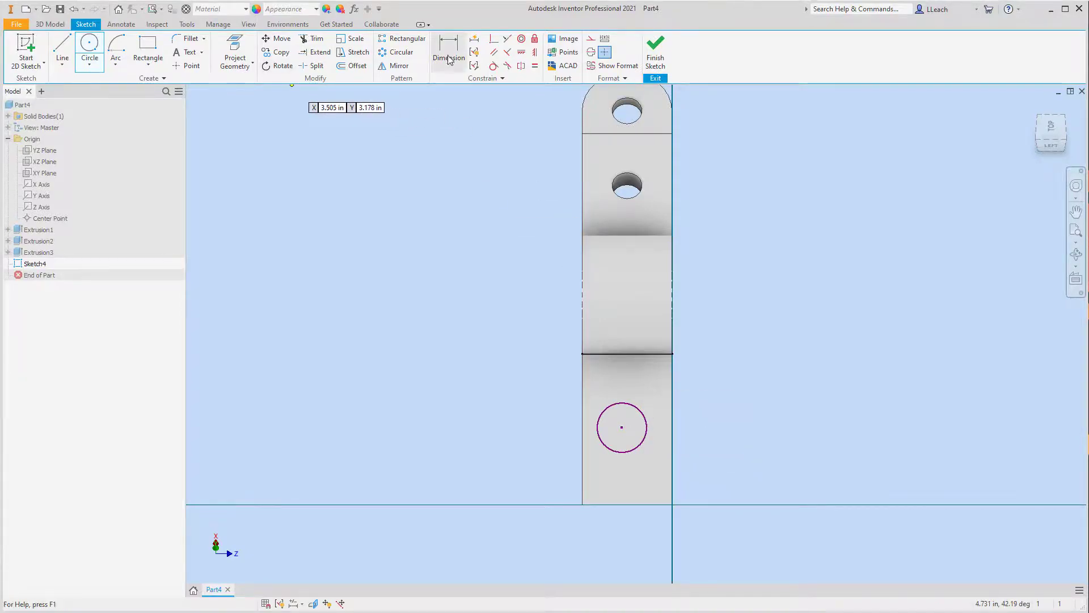
{"action": "left_click", "coordinate": [642, 415]}
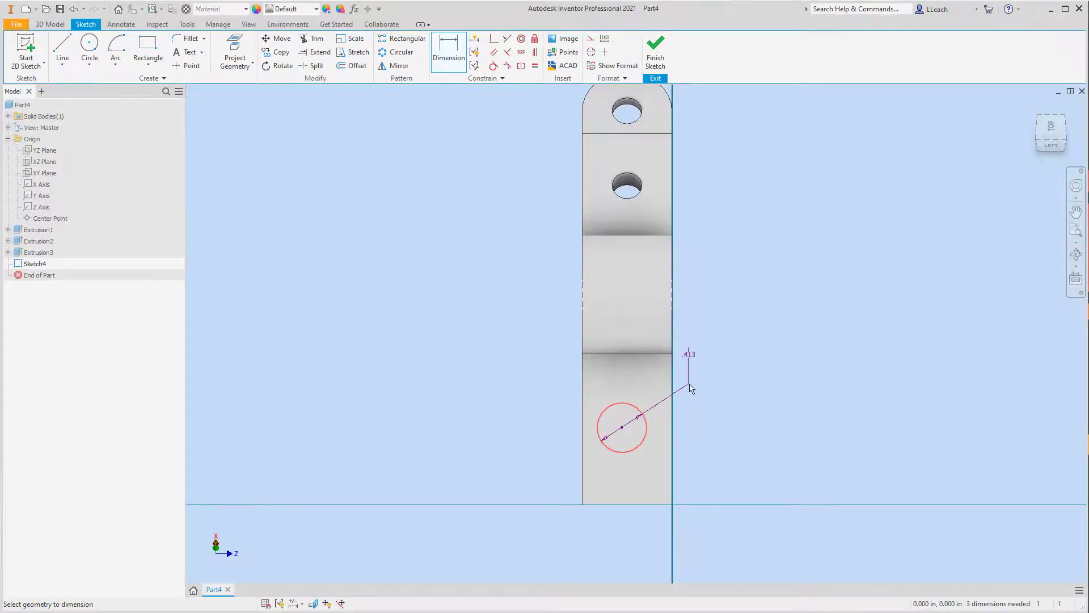
{"action": "left_click", "coordinate": [697, 364]}
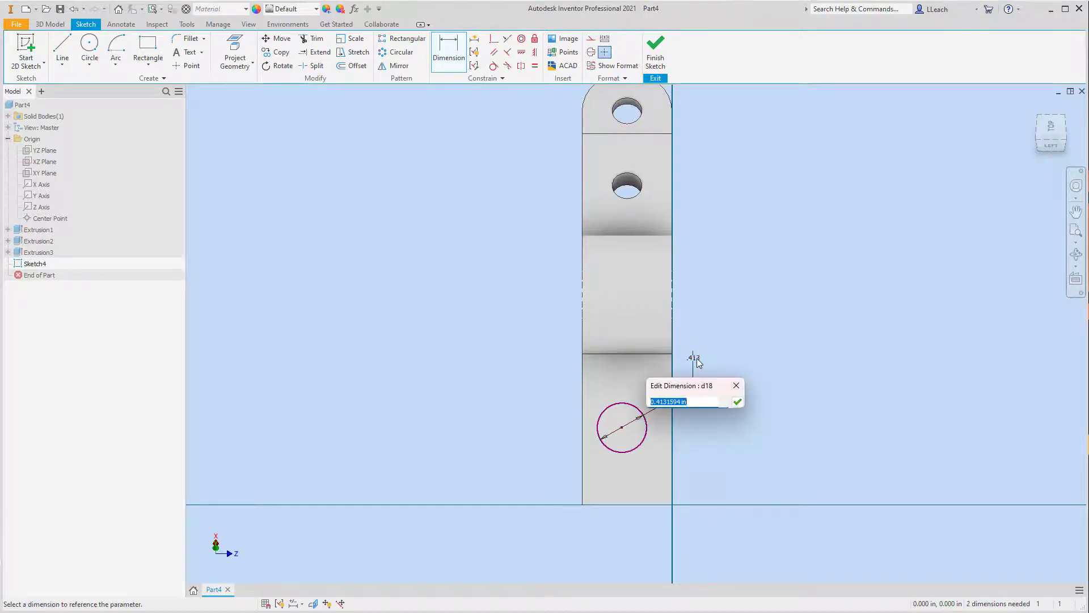
{"action": "type", "text": ".40"}
{"action": "key", "text": "Return"}
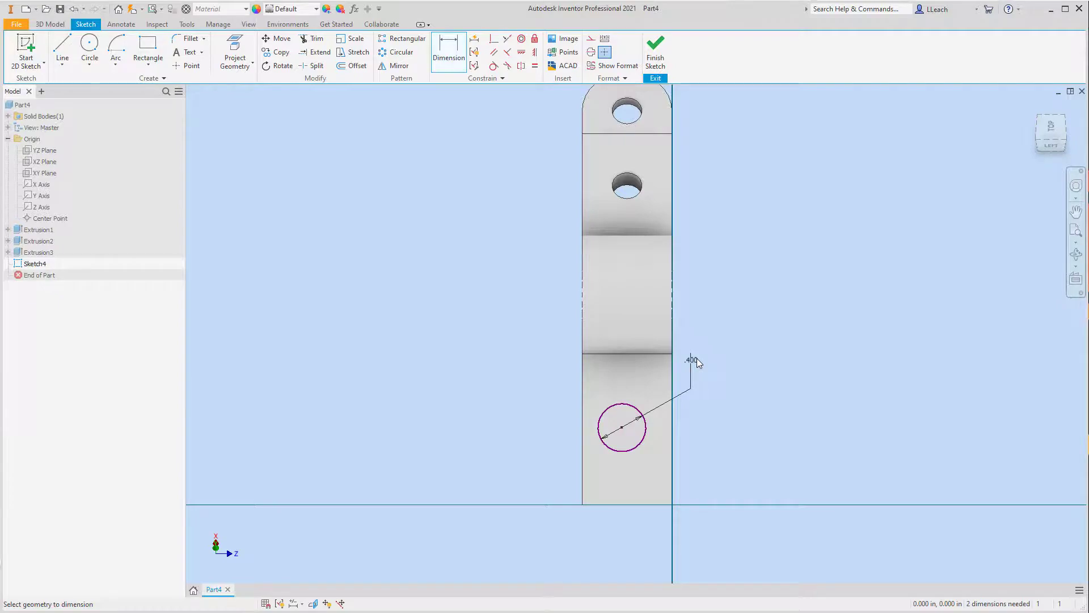
Step: Dimension the distance from the angled arm's outer end edge to the circle's center as 0.5 in
{"action": "left_click", "coordinate": [624, 504]}
{"action": "left_click", "coordinate": [622, 427]}
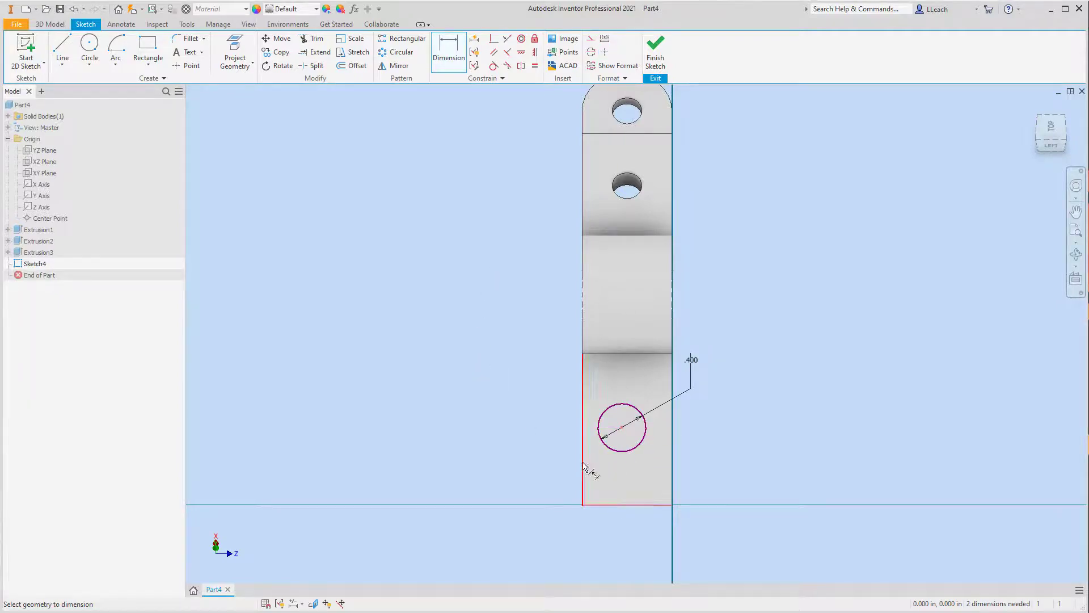
{"action": "left_click", "coordinate": [556, 461]}
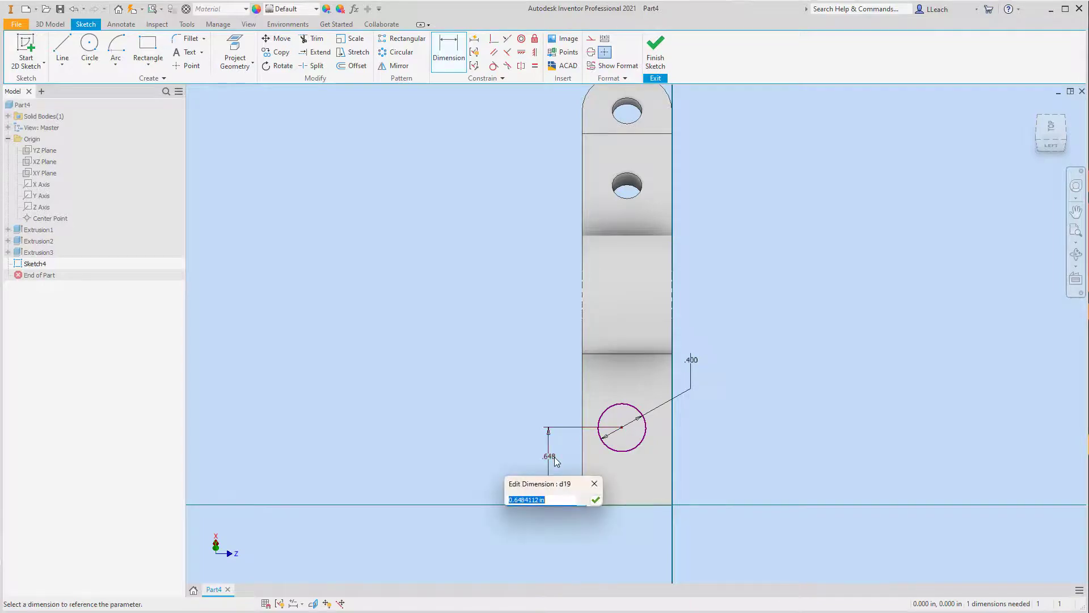
{"action": "type", "text": ".5"}
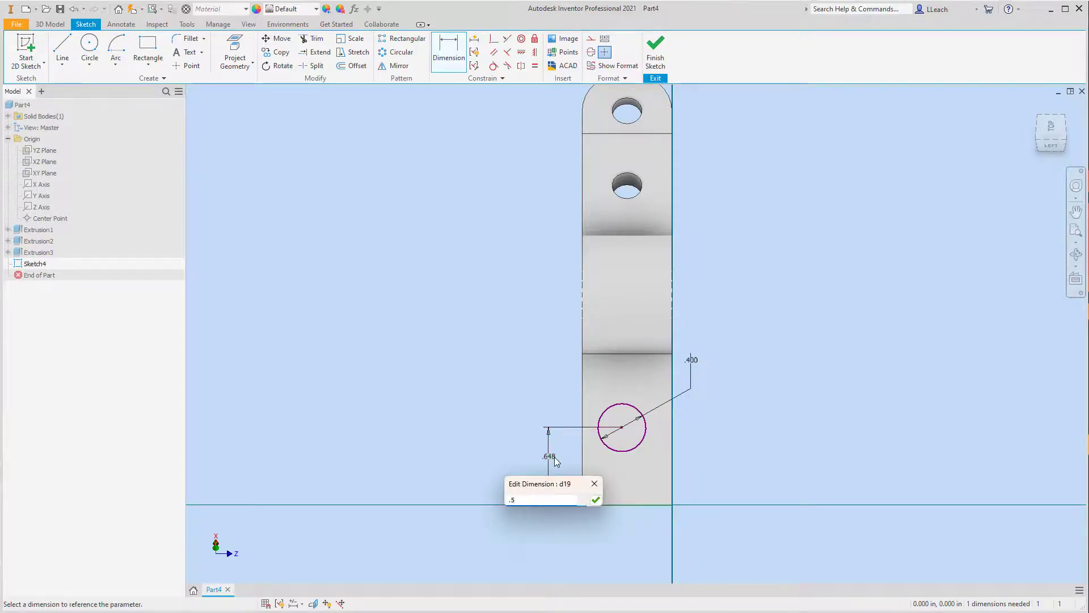
{"action": "key", "text": "Return"}
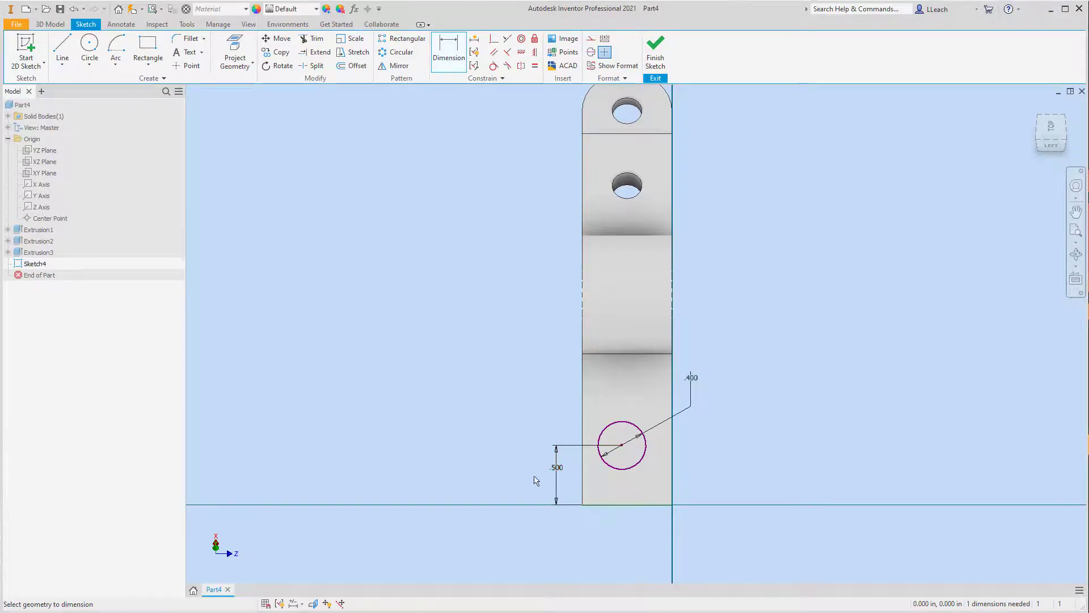
Step: Dimension the distance from the circle's center to the angled arm's long side edge as 0.375 in
{"action": "left_click", "coordinate": [621, 446]}
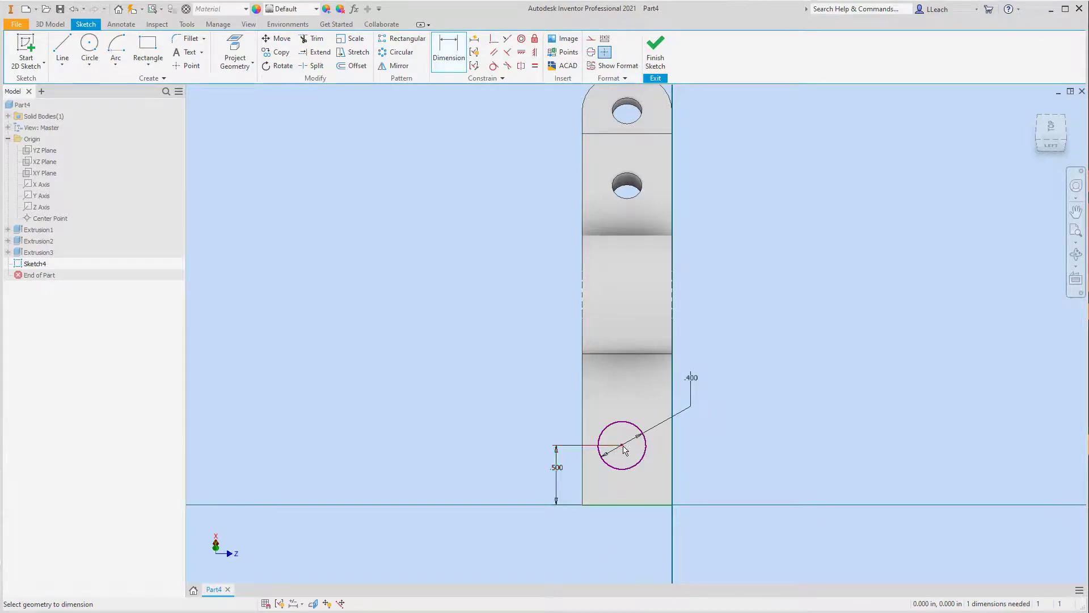
{"action": "left_click", "coordinate": [671, 457]}
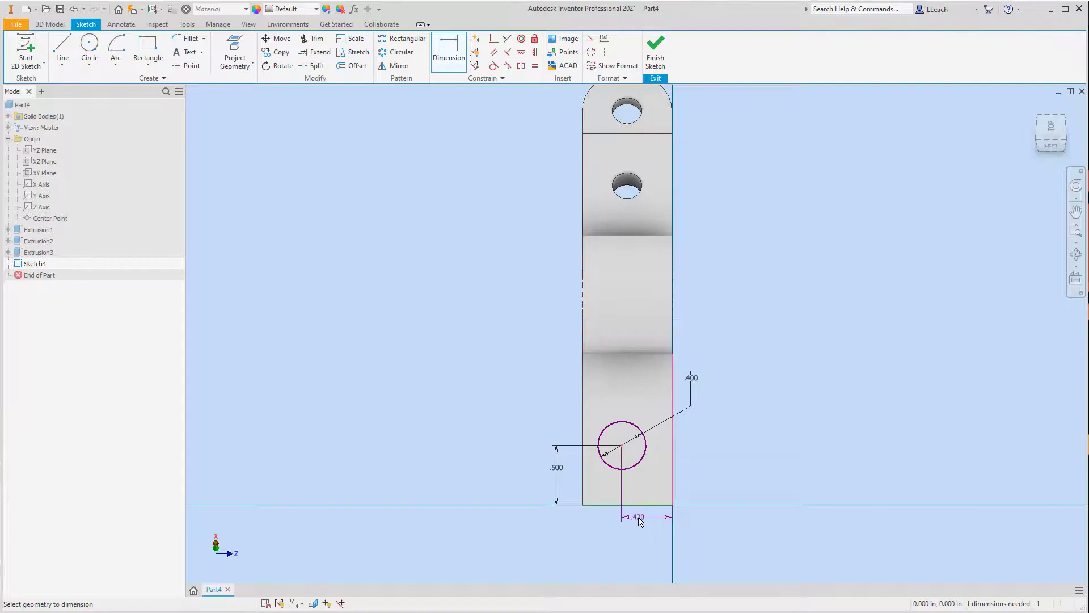
{"action": "left_click", "coordinate": [647, 521]}
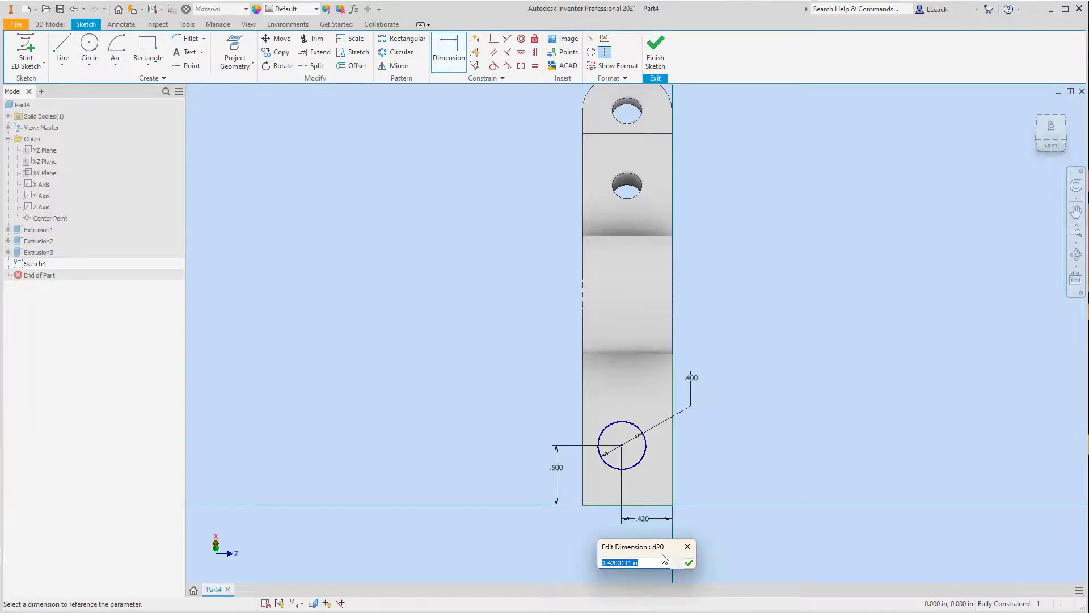
{"action": "type", "text": ".75/2"}
{"action": "left_click", "coordinate": [689, 563]}
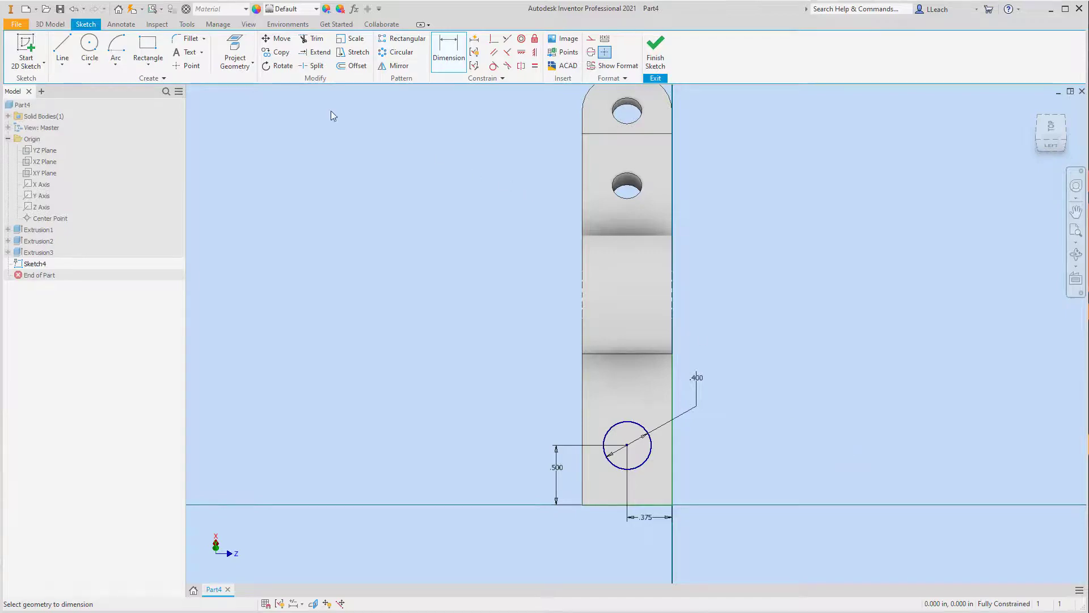
Step: Draw a straight line from the circle's center perpendicular to the angled arm's outer end edge
{"action": "left_click", "coordinate": [62, 63]}
{"action": "left_click", "coordinate": [78, 91]}
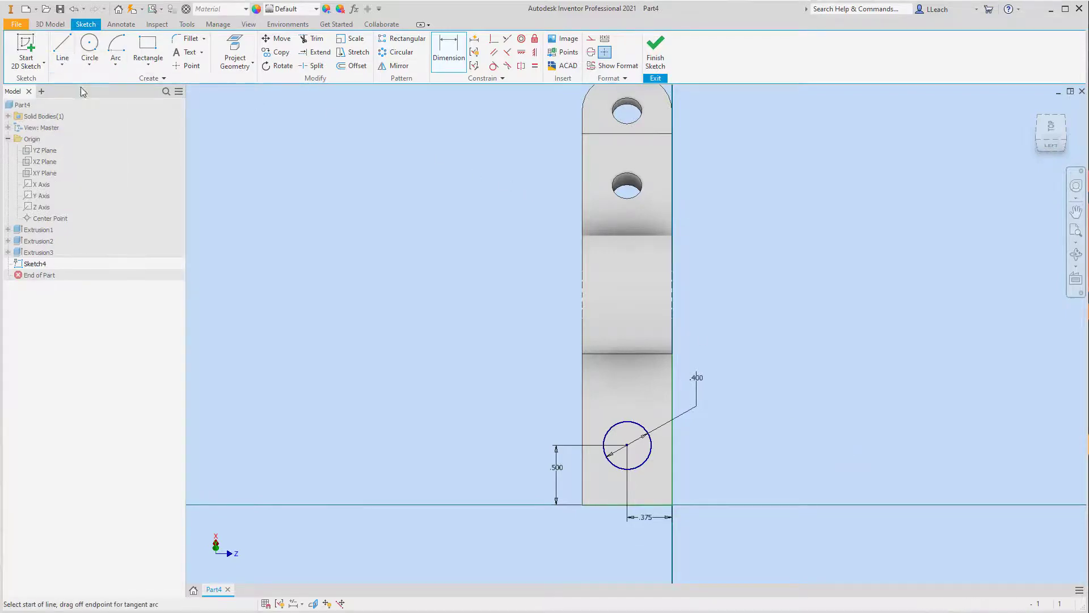
{"action": "scroll", "coordinate": [630, 473], "scroll_direction": "down", "scroll_amount": 1}
{"action": "scroll", "coordinate": [630, 472], "scroll_direction": "down", "scroll_amount": 1}
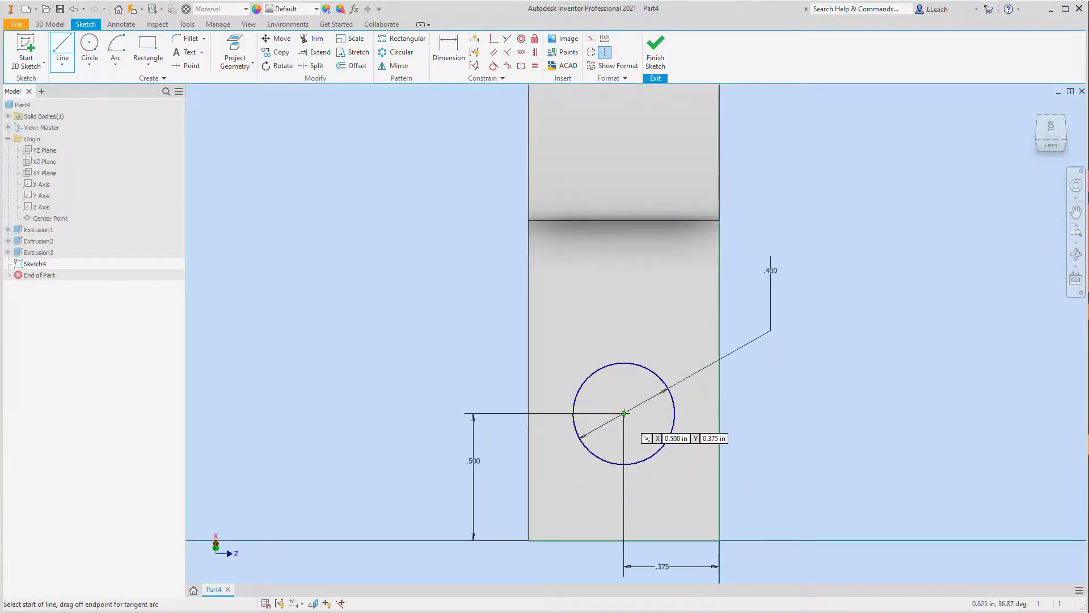
{"action": "left_click", "coordinate": [624, 414]}
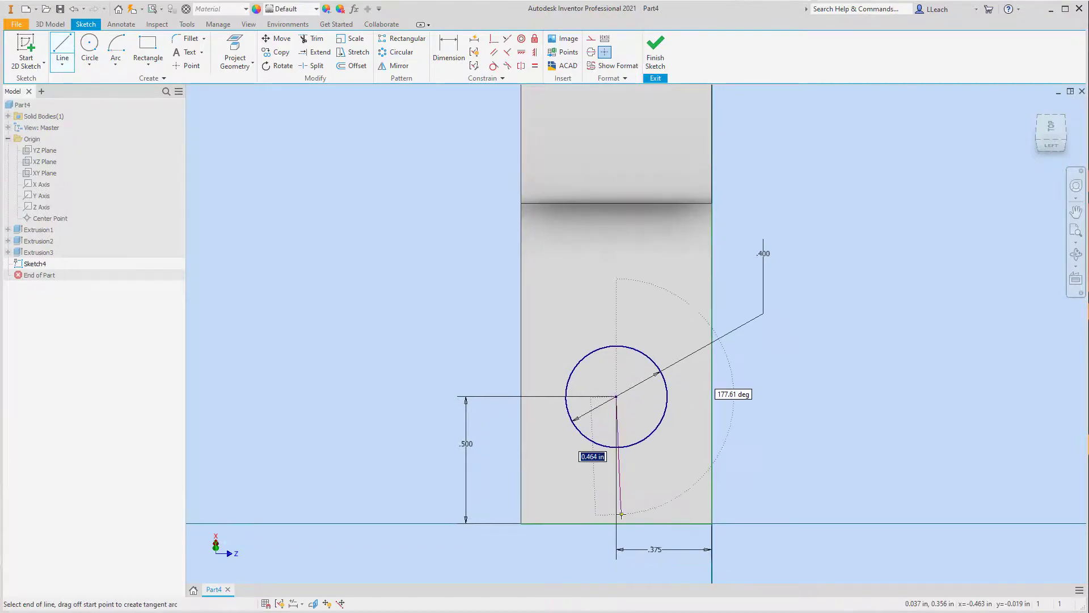
{"action": "left_click", "coordinate": [616, 523]}
{"action": "key", "text": "Escape"}
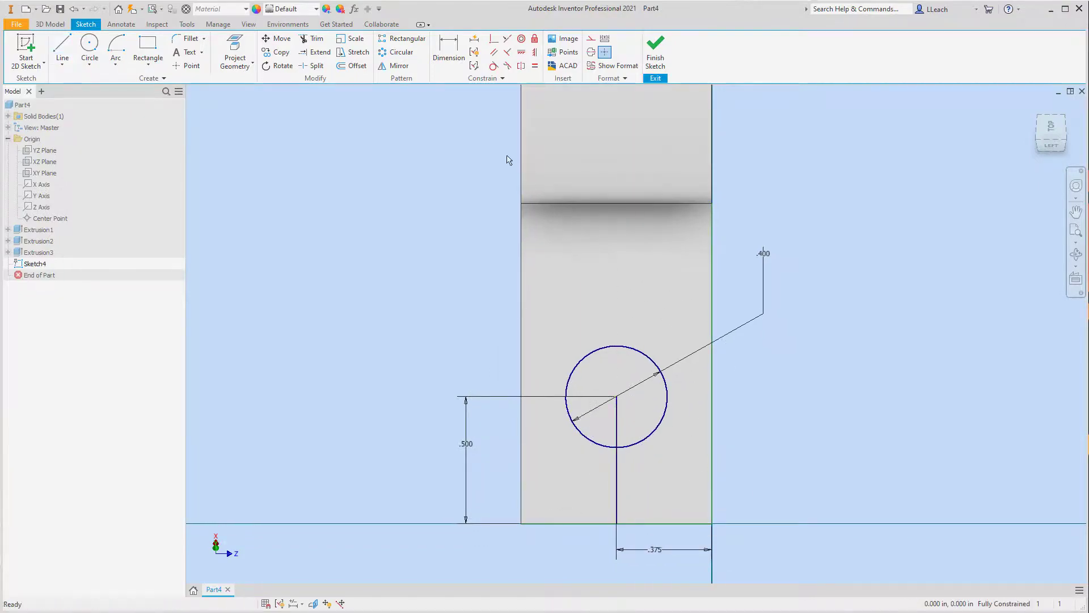
Step: Offset the line below the circle's center by 0.05 in to each side
{"action": "left_click", "coordinate": [352, 65]}
{"action": "left_click", "coordinate": [617, 499]}
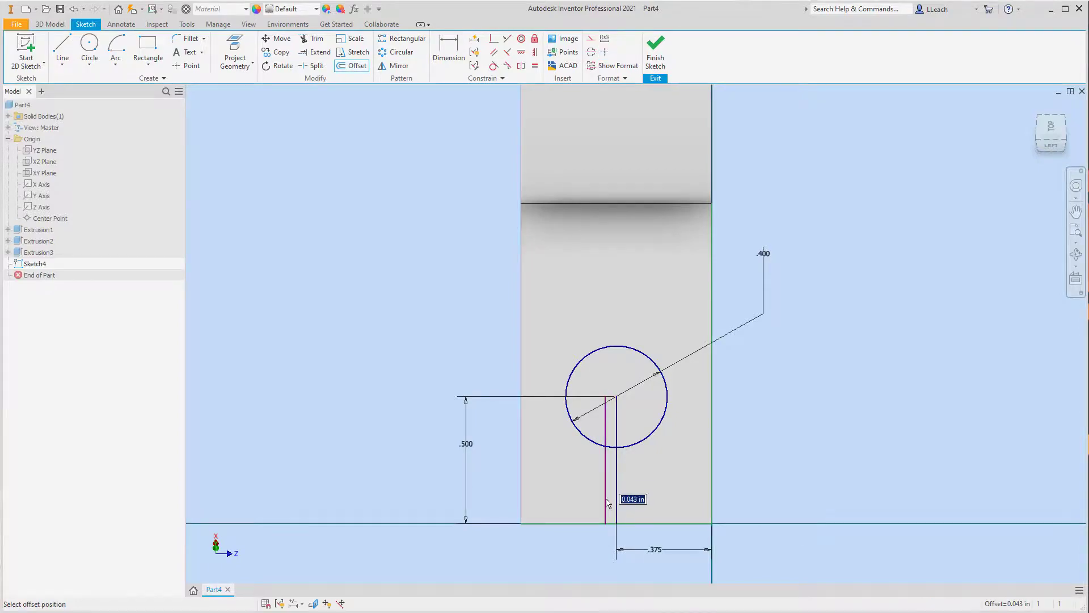
{"action": "type", "text": ".05"}
{"action": "key", "text": "Return"}
{"action": "left_click", "coordinate": [616, 492]}
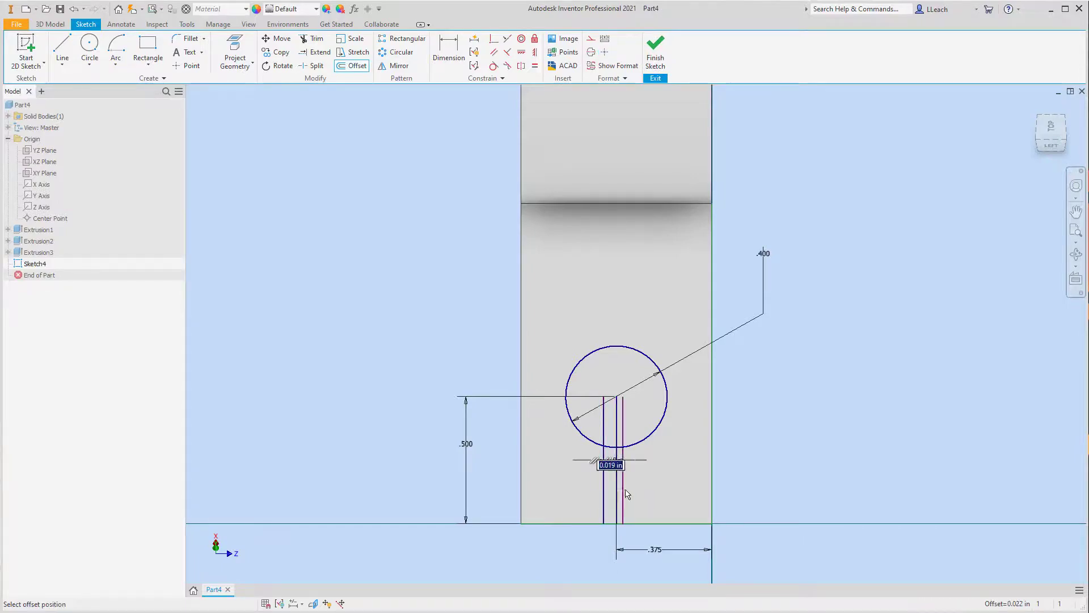
{"action": "type", "text": ".05"}
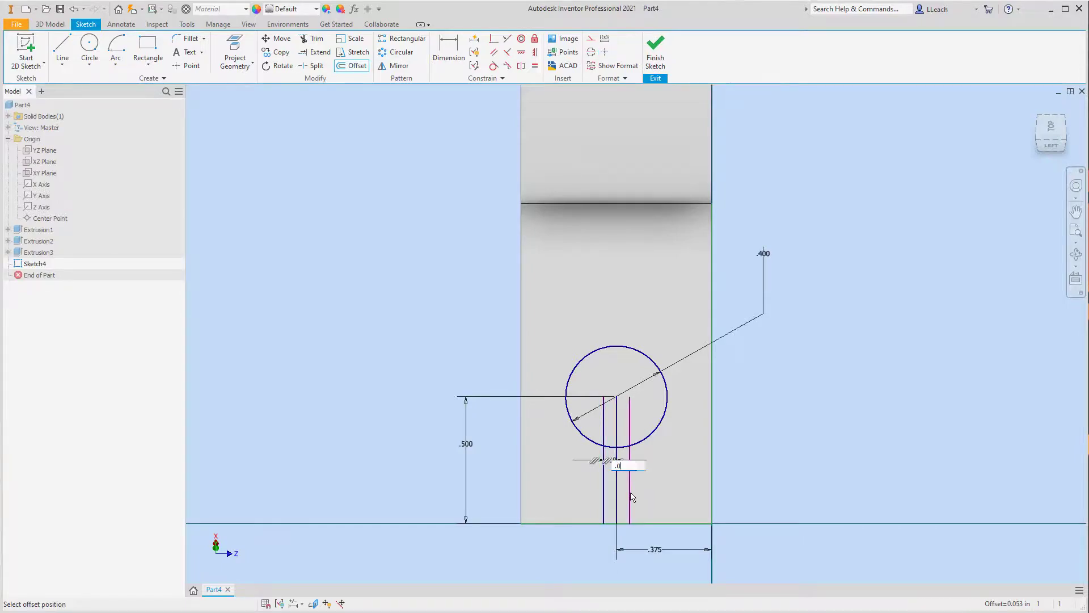
{"action": "key", "text": "Return"}
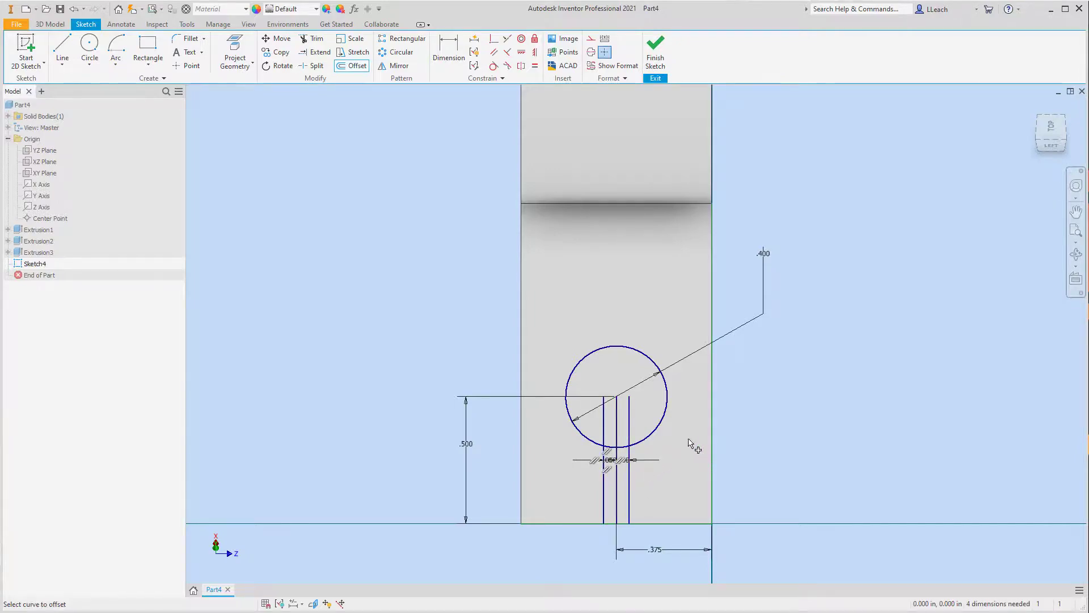
{"action": "key", "text": "Escape"}
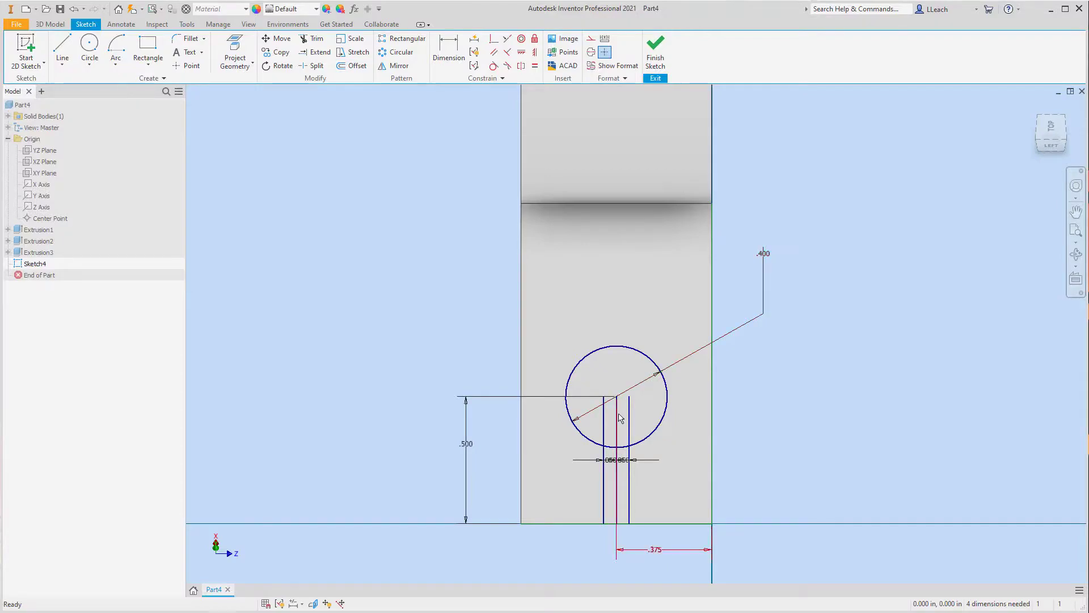
Step: Delete the middle line running from the circle's center to the angled arm's outer end
{"action": "left_click", "coordinate": [616, 421]}
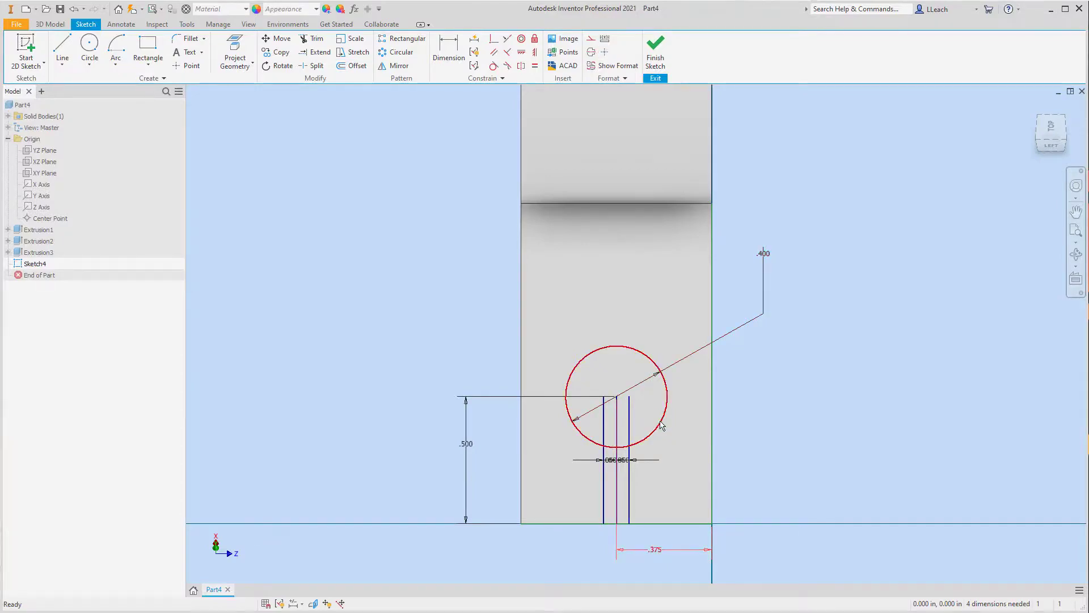
{"action": "key", "text": "Delete"}
{"action": "key", "text": "Delete"}
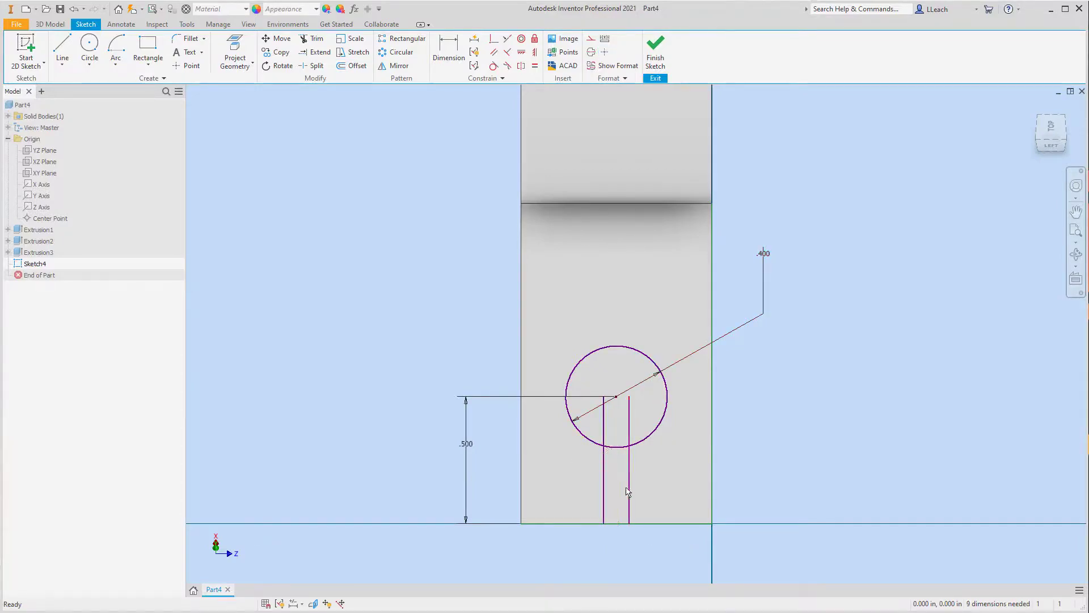
{"action": "left_click", "coordinate": [448, 52]}
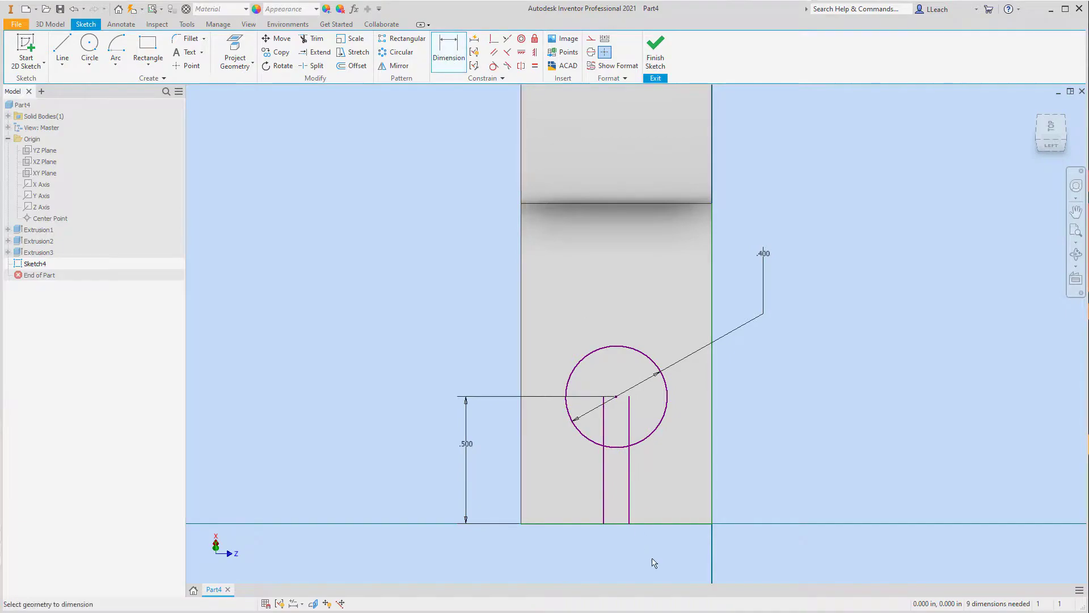
{"action": "left_click", "coordinate": [629, 513]}
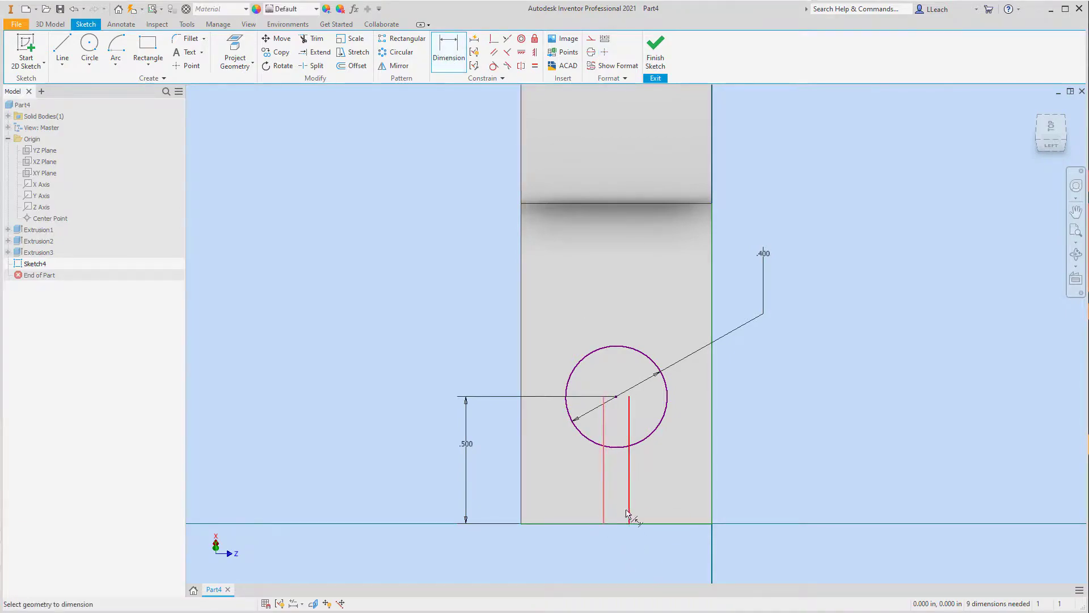
{"action": "key", "text": "Escape"}
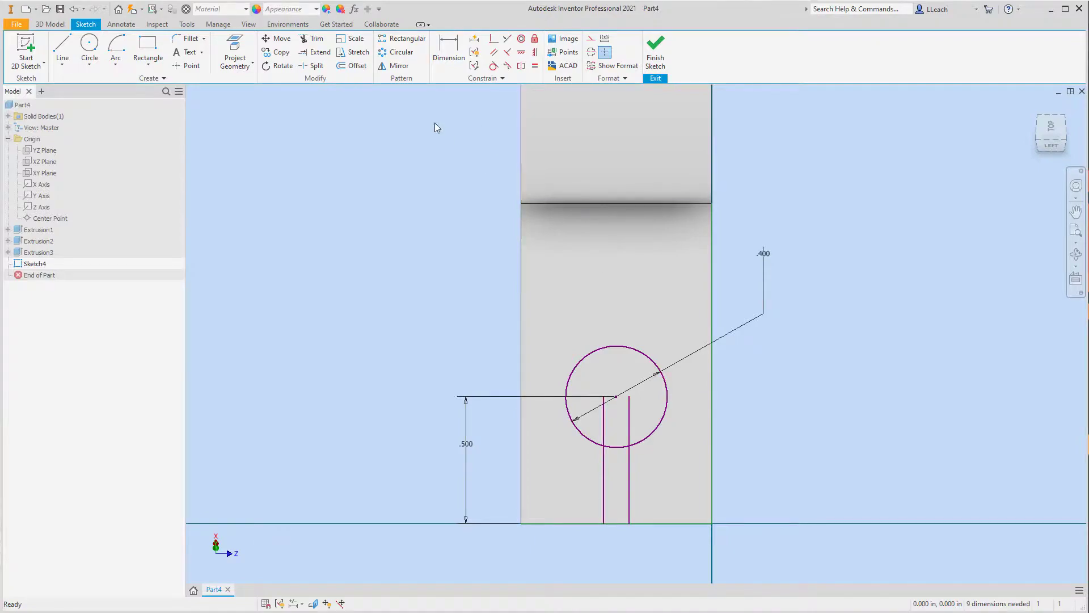
Step: Dimension the distance between the two parallel slot lines below the arm's outer end edge
{"action": "left_click", "coordinate": [448, 51]}
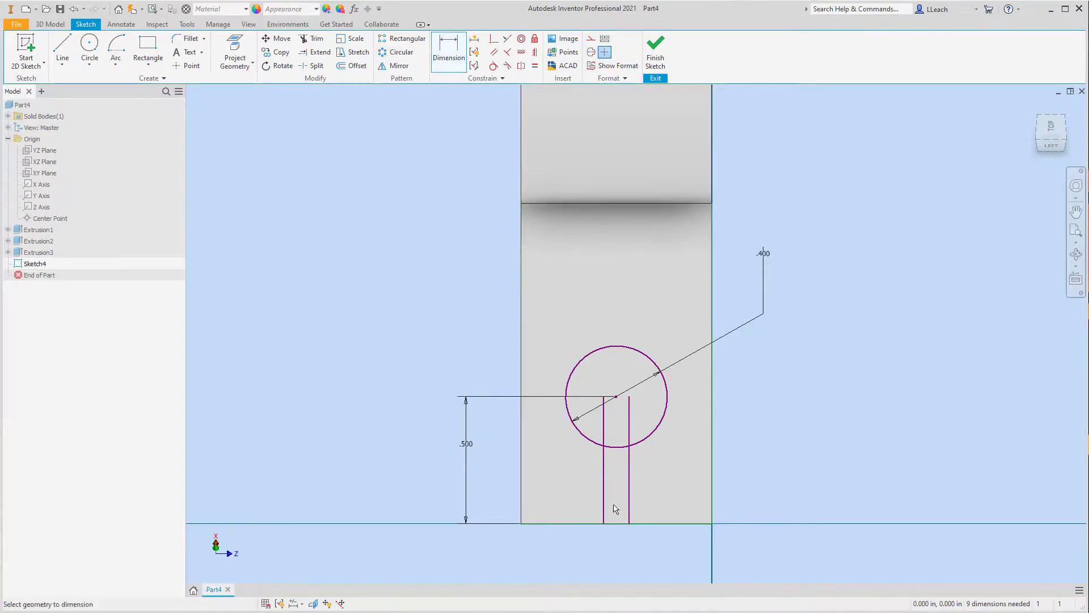
{"action": "left_click", "coordinate": [605, 517]}
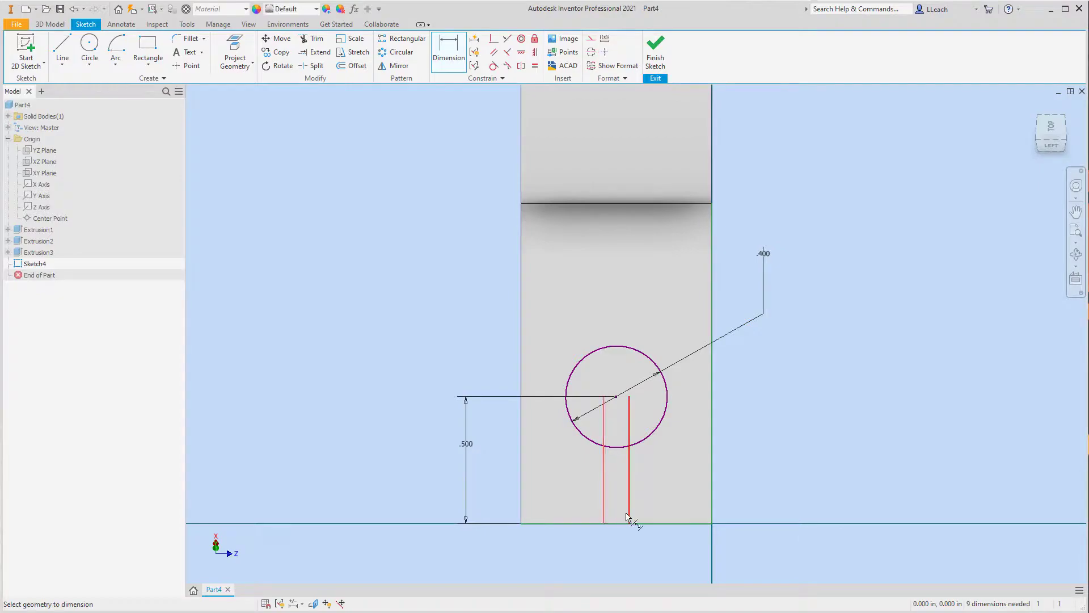
{"action": "left_click", "coordinate": [629, 519]}
{"action": "left_click", "coordinate": [631, 531]}
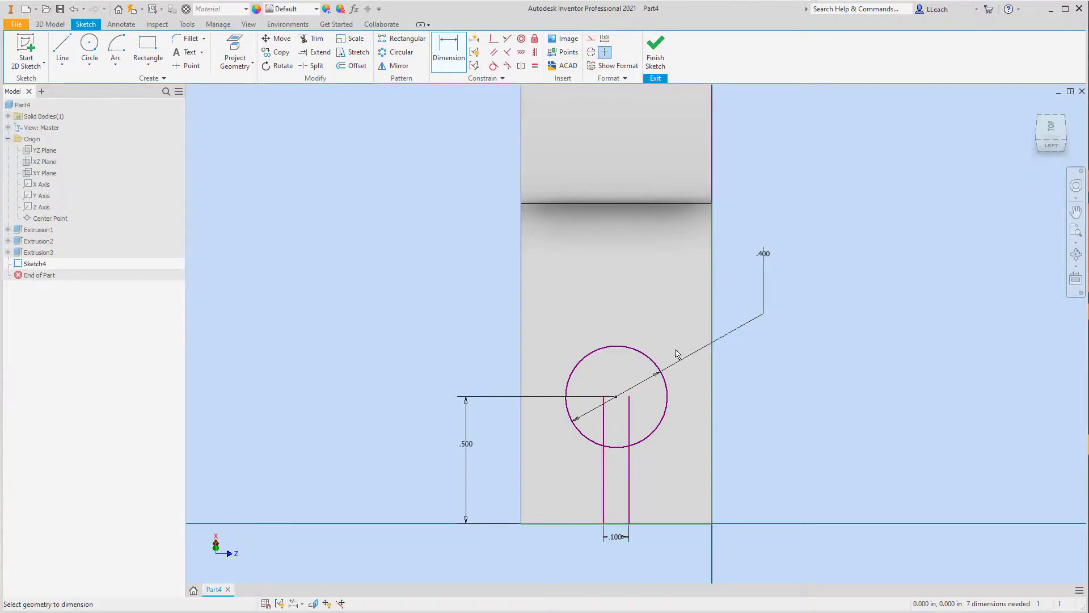
{"action": "key", "text": "Escape"}
Step: Trim the two slot lines inside the circle and the arc between them to form one keyhole outline
{"action": "key", "text": "x"}
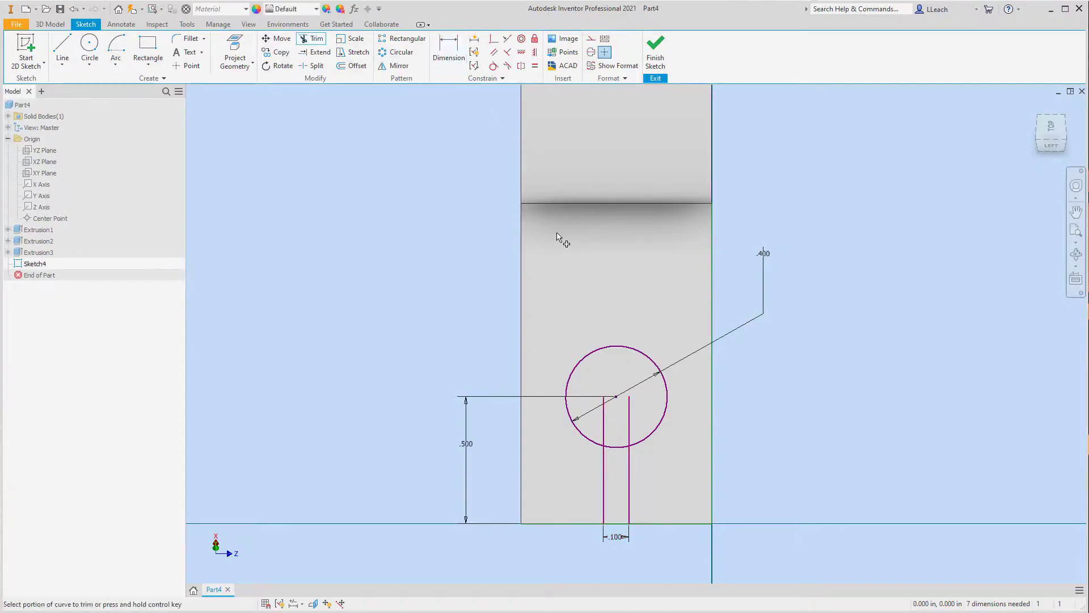
{"action": "left_click", "coordinate": [604, 434]}
{"action": "left_click", "coordinate": [629, 432]}
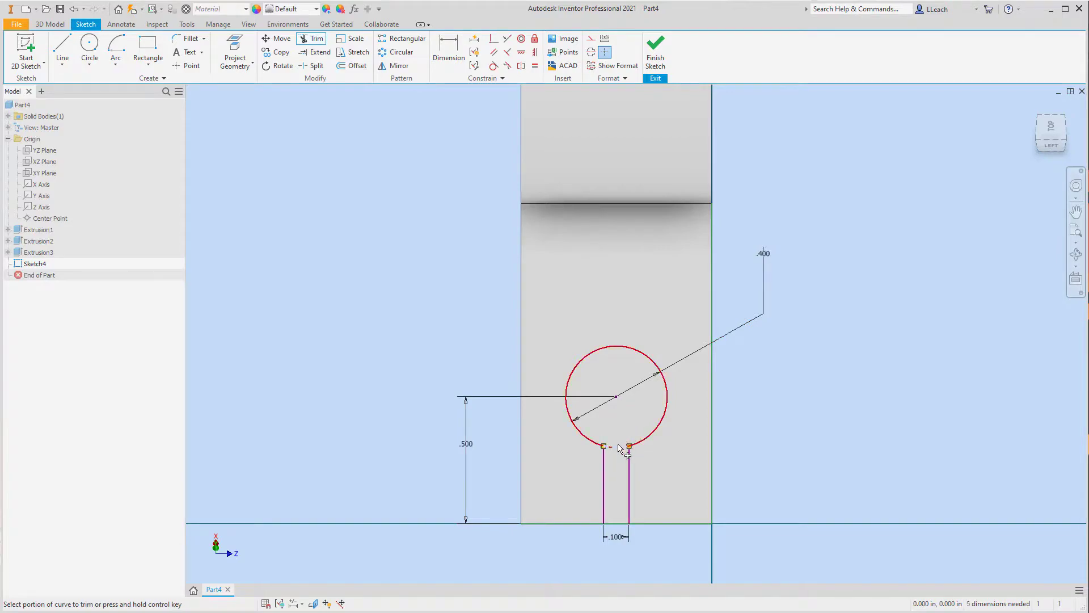
{"action": "left_click", "coordinate": [623, 447]}
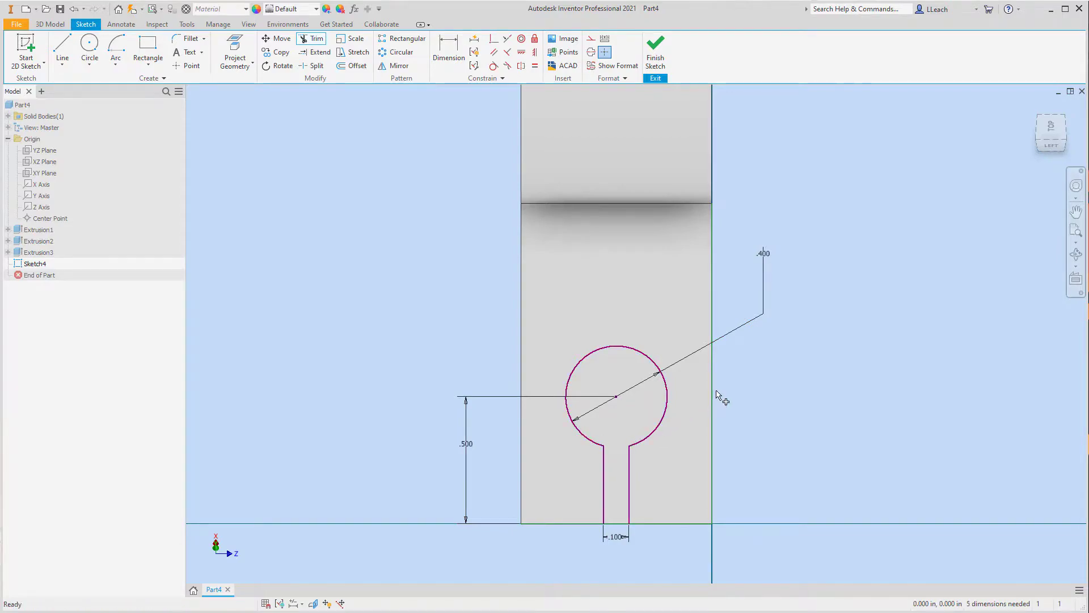
{"action": "key", "text": "Escape"}
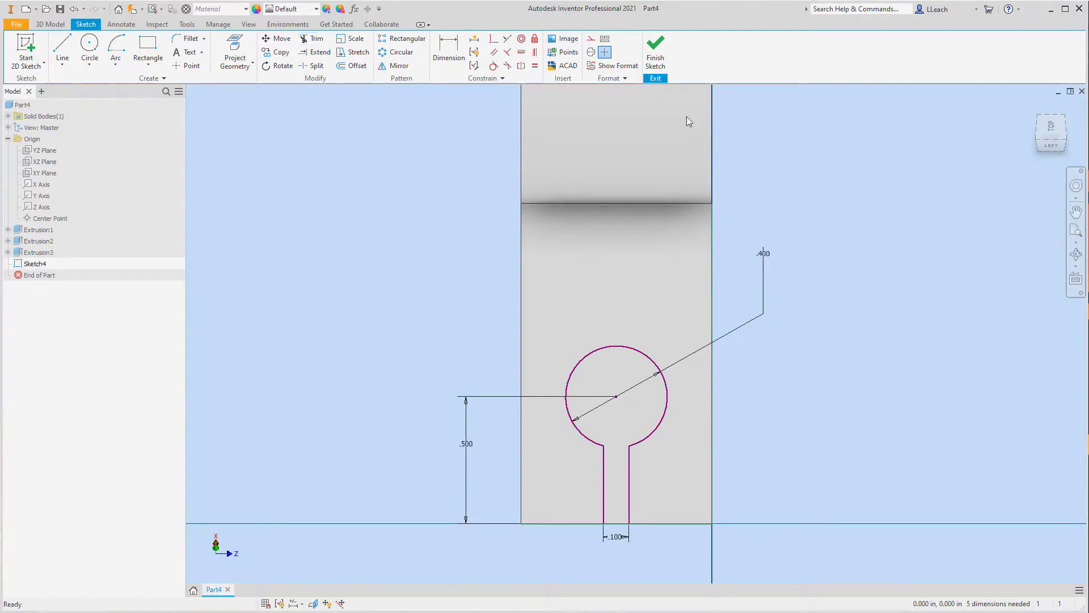
Step: Finish the sketch and extrude the keyhole profile as a cut all the way through the angled arm
{"action": "left_click", "coordinate": [656, 48]}
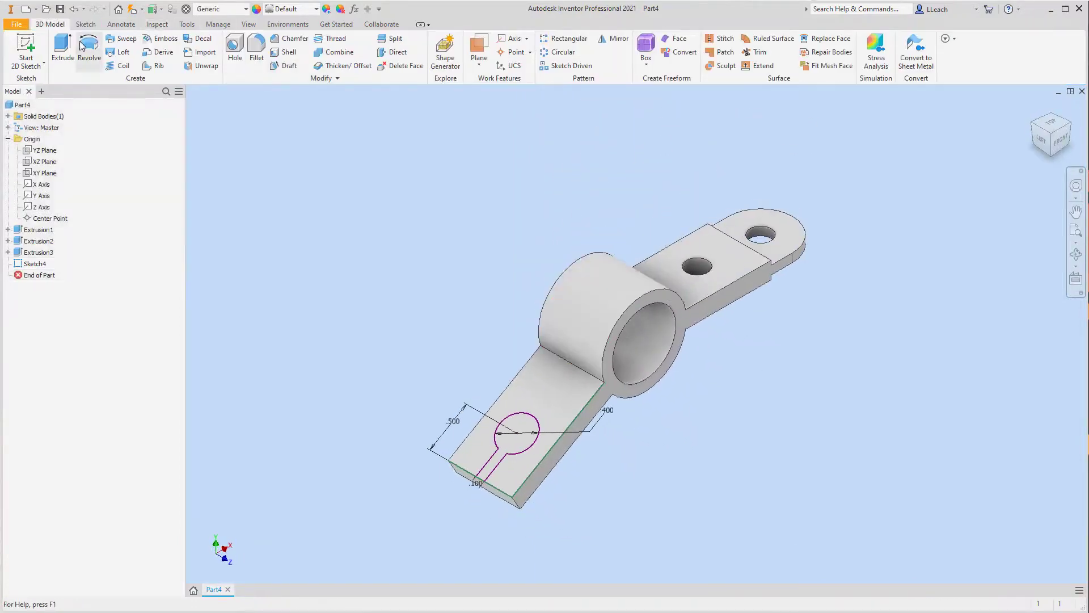
{"action": "left_click", "coordinate": [62, 48]}
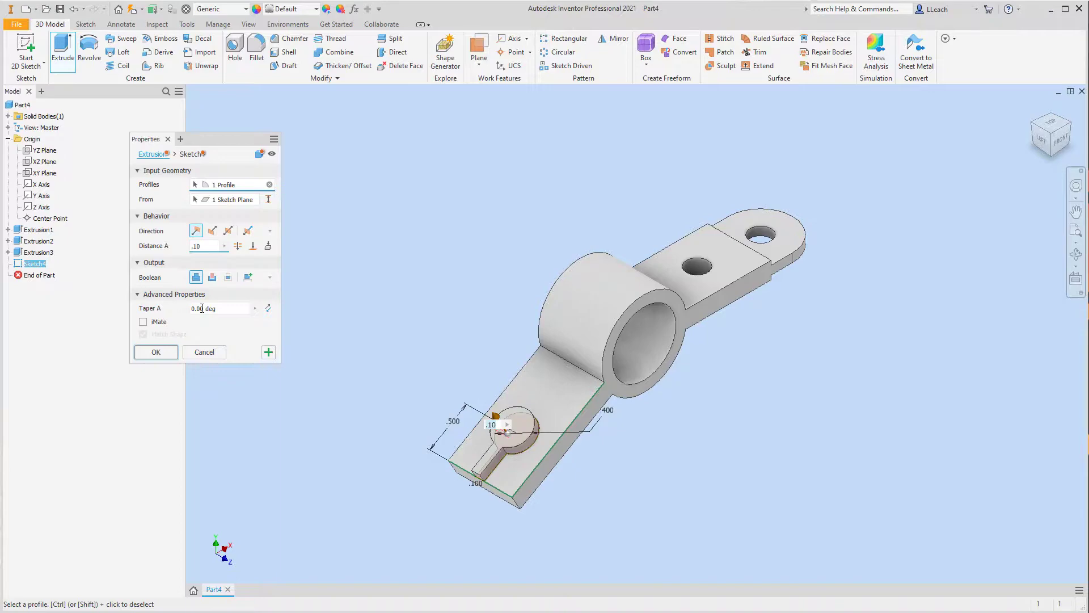
{"action": "left_click", "coordinate": [212, 277]}
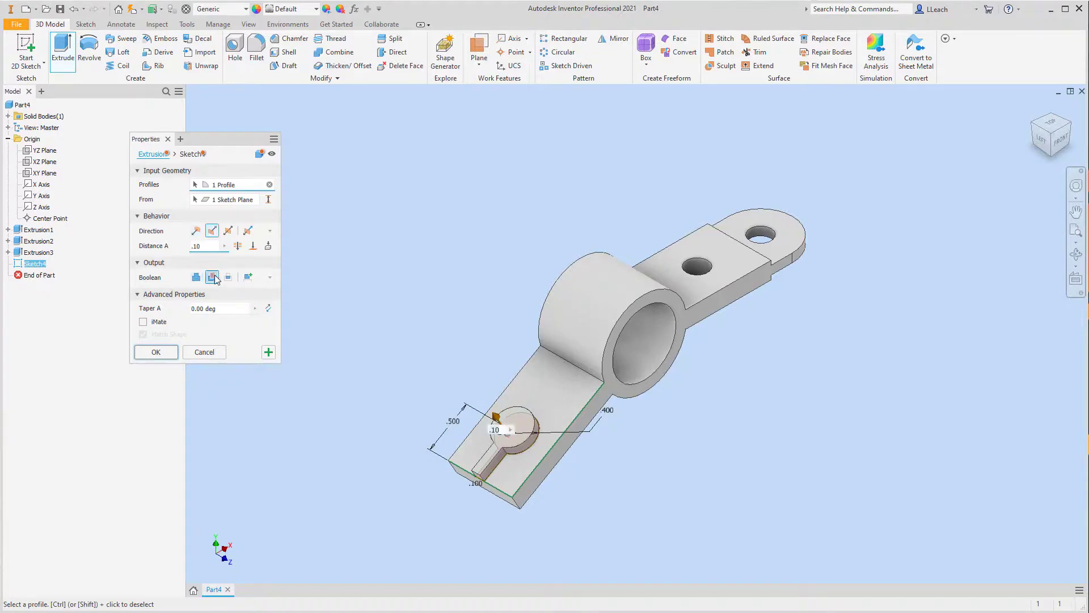
{"action": "left_click", "coordinate": [253, 246]}
{"action": "left_click", "coordinate": [156, 351]}
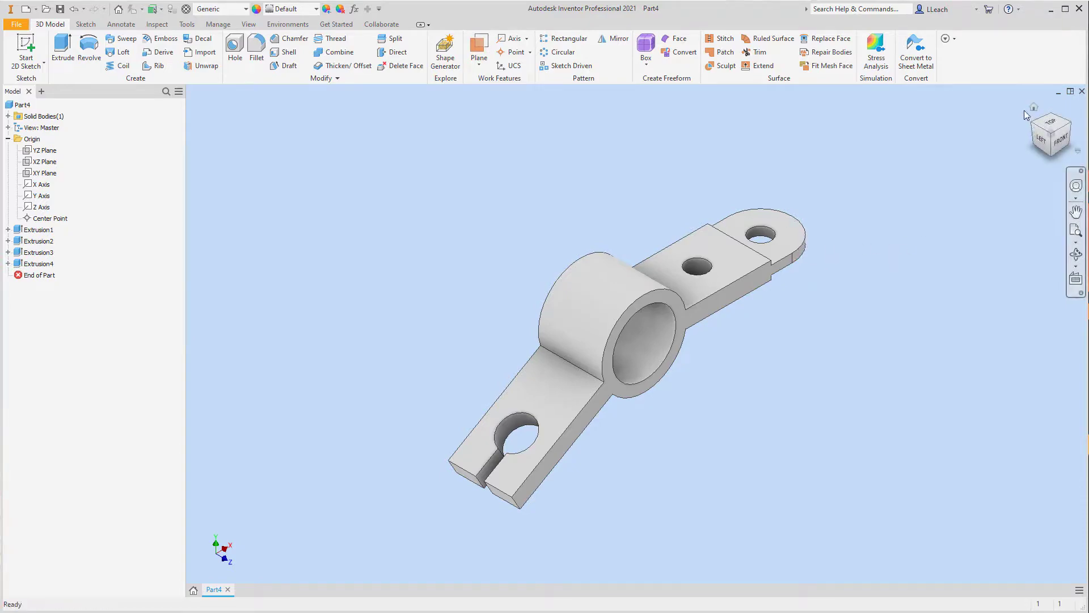
Step: Set the isometric view showing the top, left and front sides as the part's home view and return to it
{"action": "left_click", "coordinate": [1033, 108]}
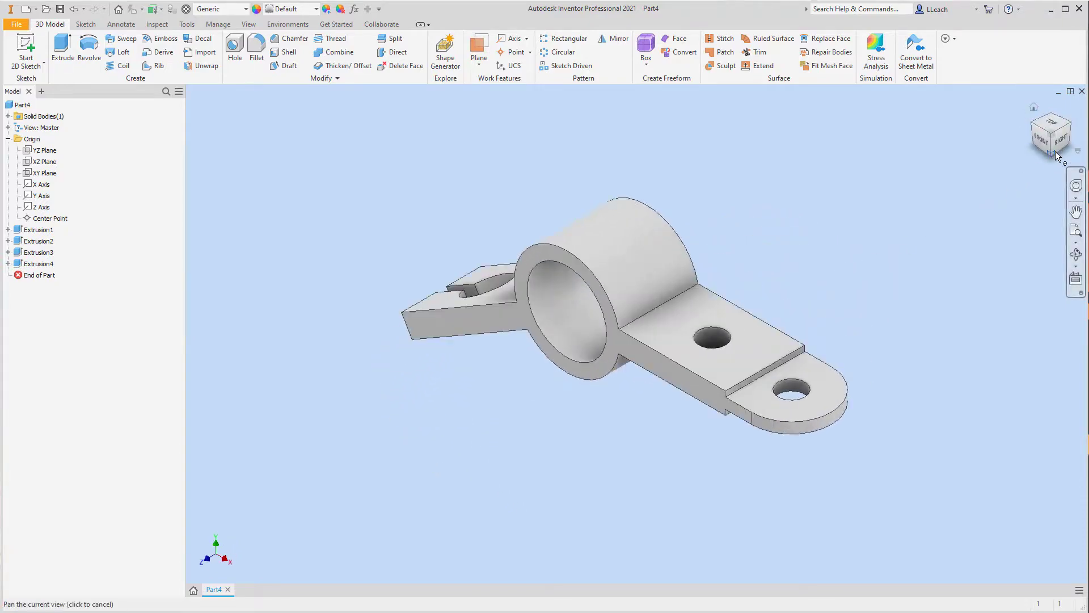
{"action": "left_click", "coordinate": [1034, 130]}
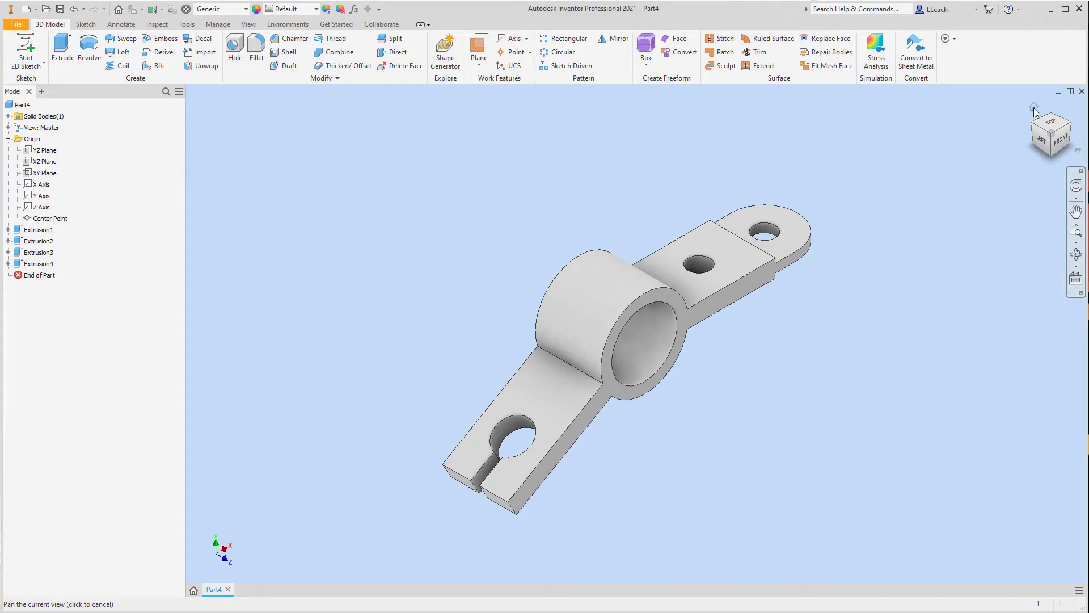
{"action": "right_click", "coordinate": [1034, 112]}
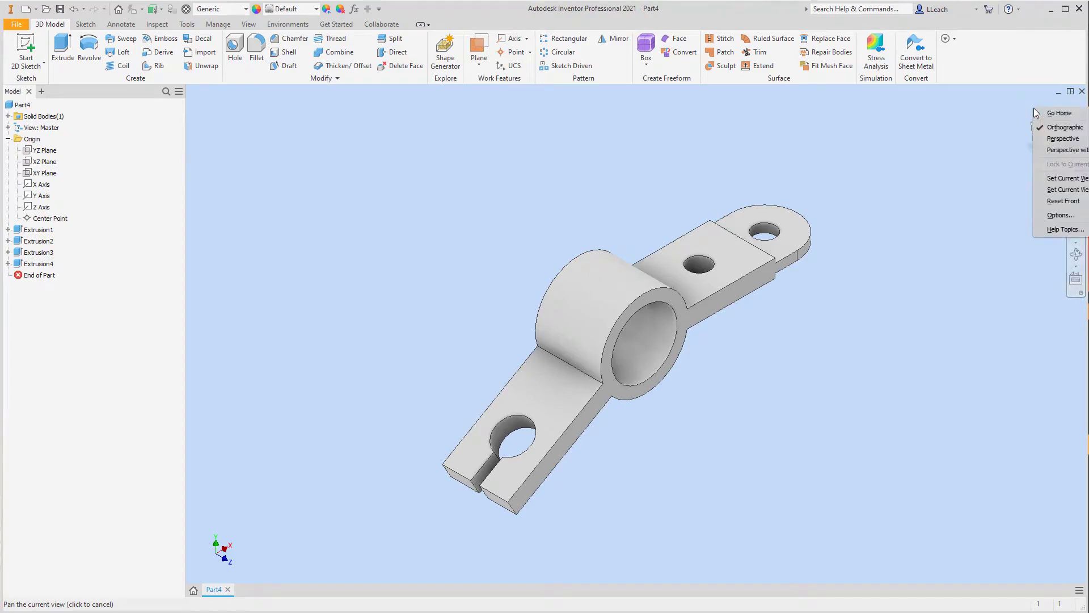
{"action": "left_click", "coordinate": [1067, 178]}
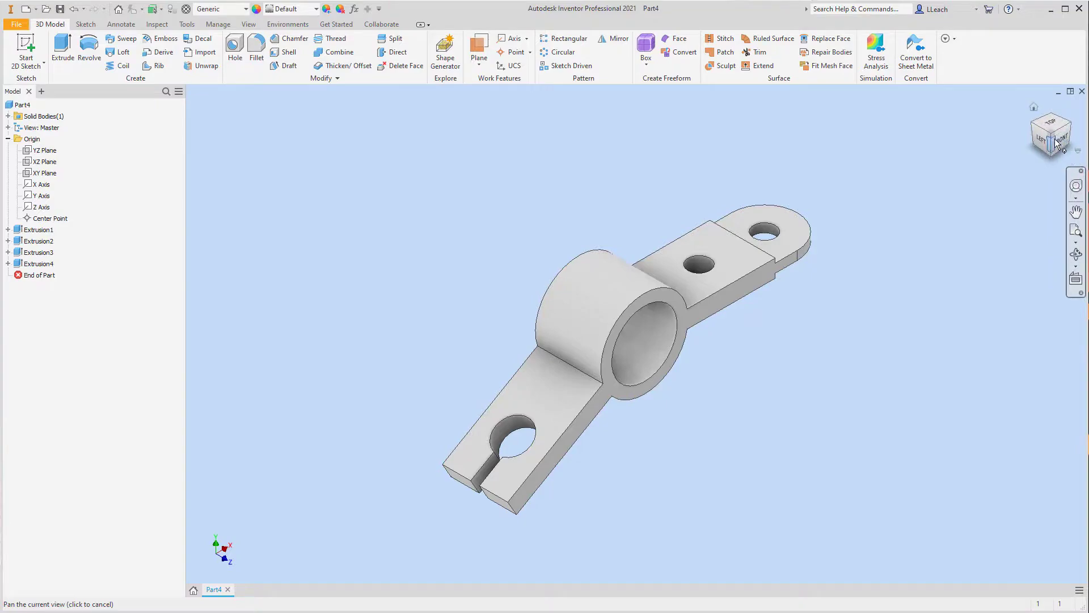
{"action": "left_click", "coordinate": [1034, 110]}
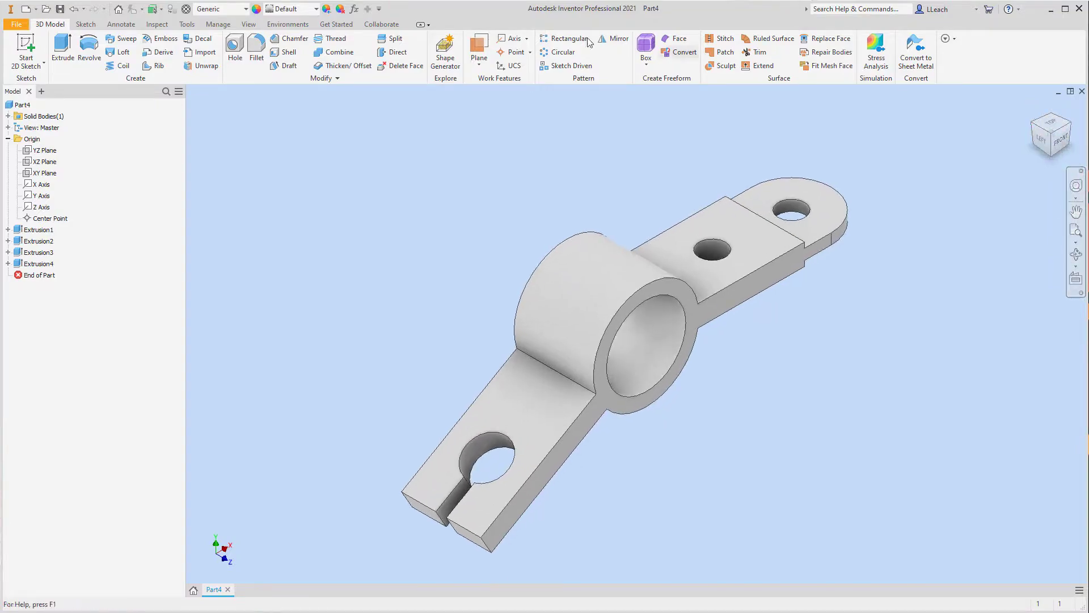
Step: Save the part as ANGLE SUPPORT in the Parametric-Modeling2 folder
{"action": "left_click", "coordinate": [17, 25]}
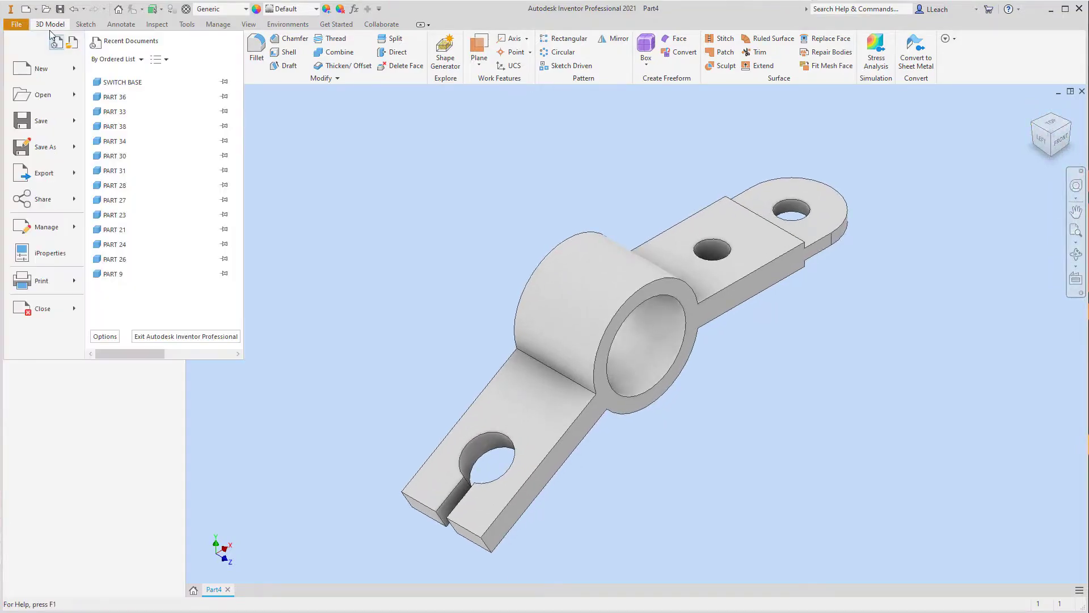
{"action": "left_click", "coordinate": [46, 120]}
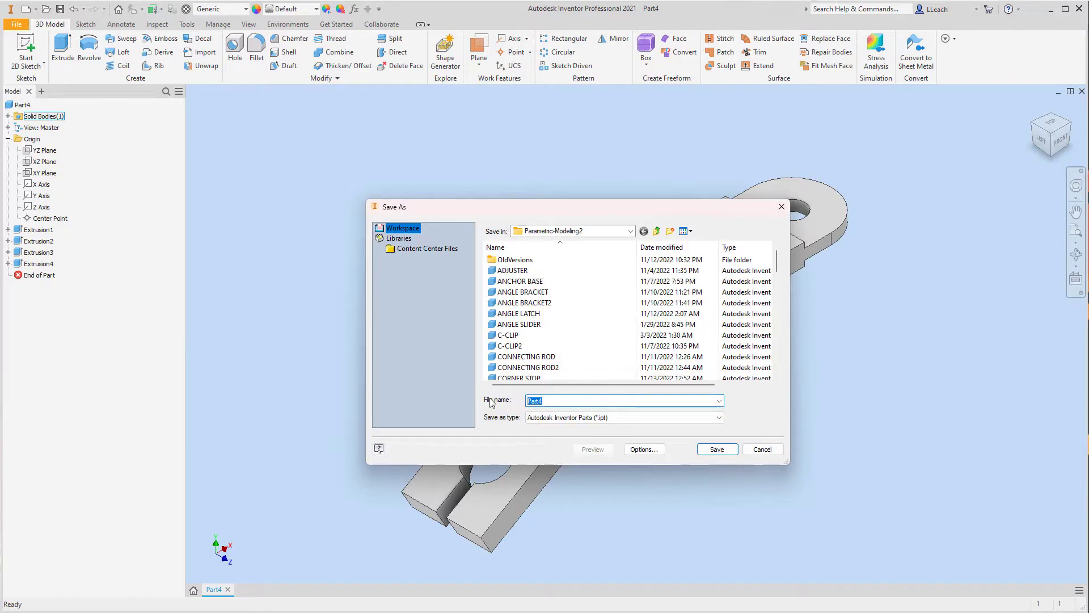
{"action": "type", "text": "ang"}
{"action": "key", "text": "BackSpace"}
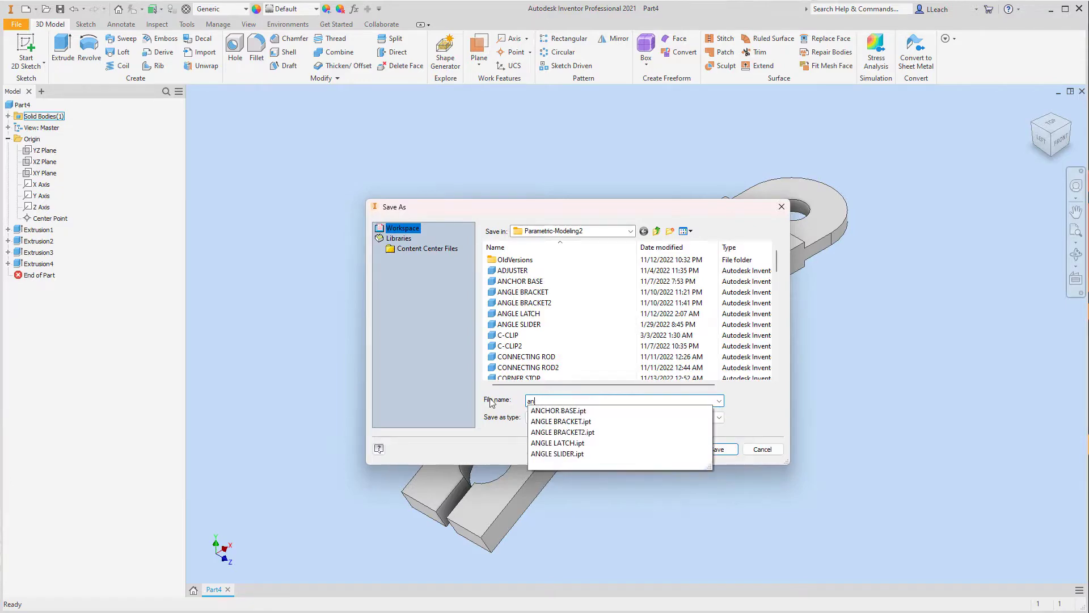
{"action": "key", "text": "BackSpace"}
{"action": "key", "text": "BackSpace"}
{"action": "type", "text": "ANG"}
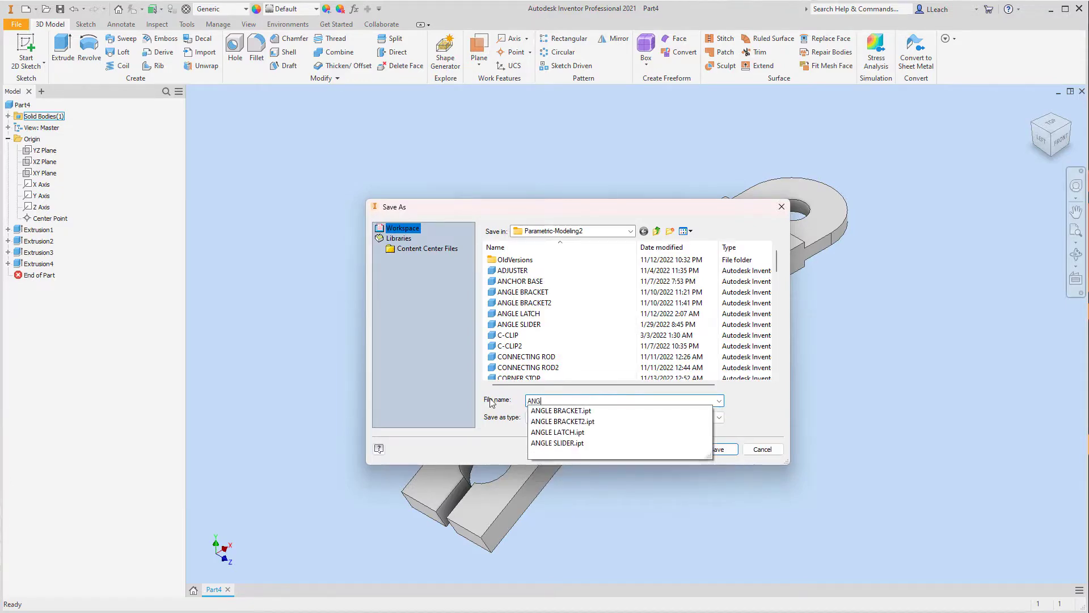
{"action": "type", "text": "LE SUPPORT"}
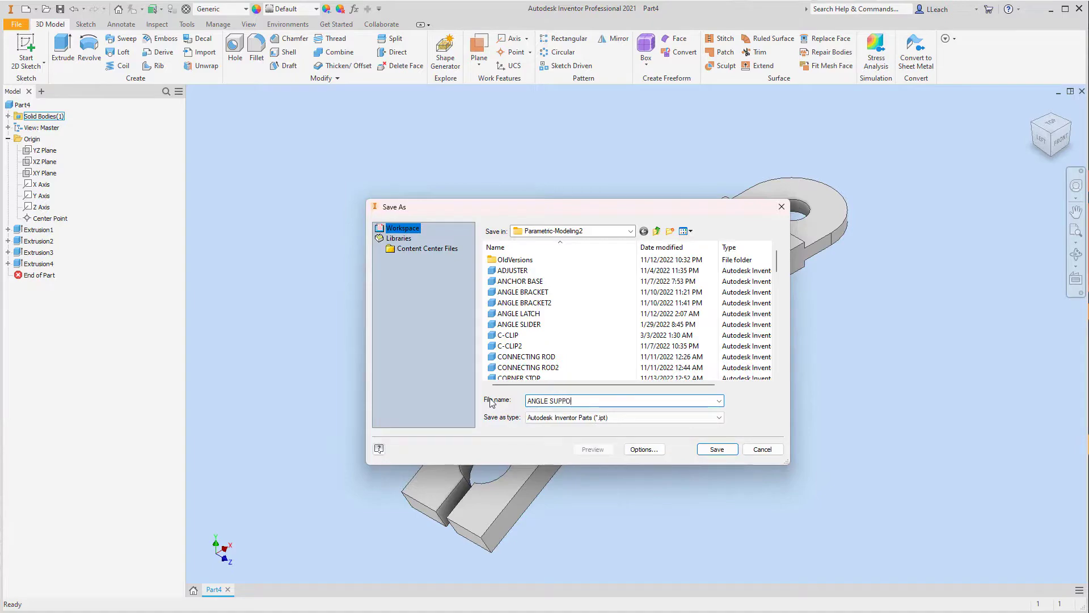
{"action": "left_click", "coordinate": [732, 449]}
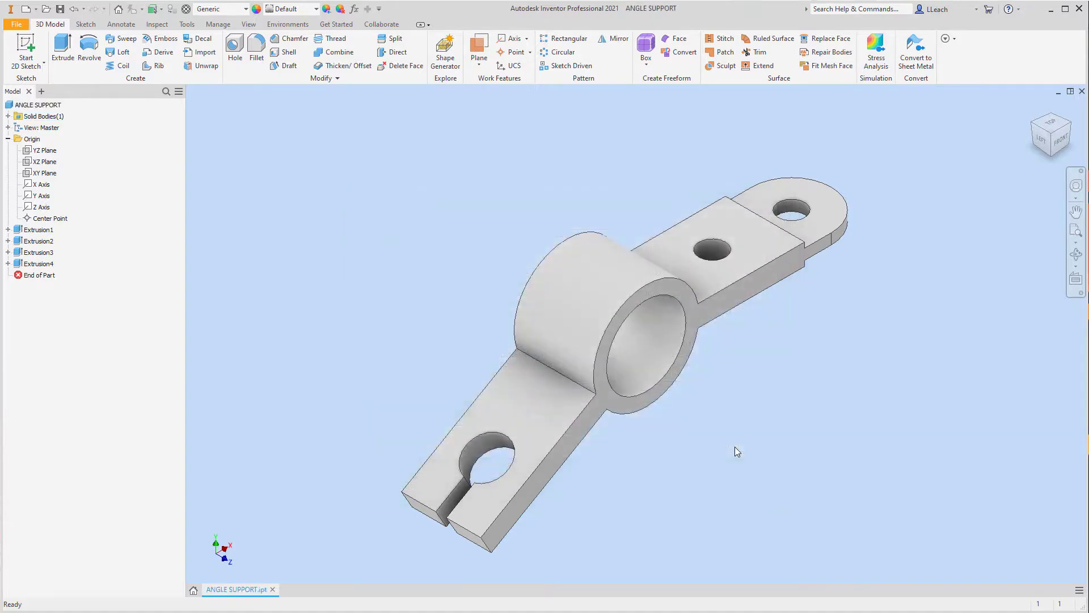
Step: Display the part in the Shaded with Edges visual style and turn on shadows and reflections
{"action": "left_click", "coordinate": [250, 24]}
{"action": "left_click", "coordinate": [213, 66]}
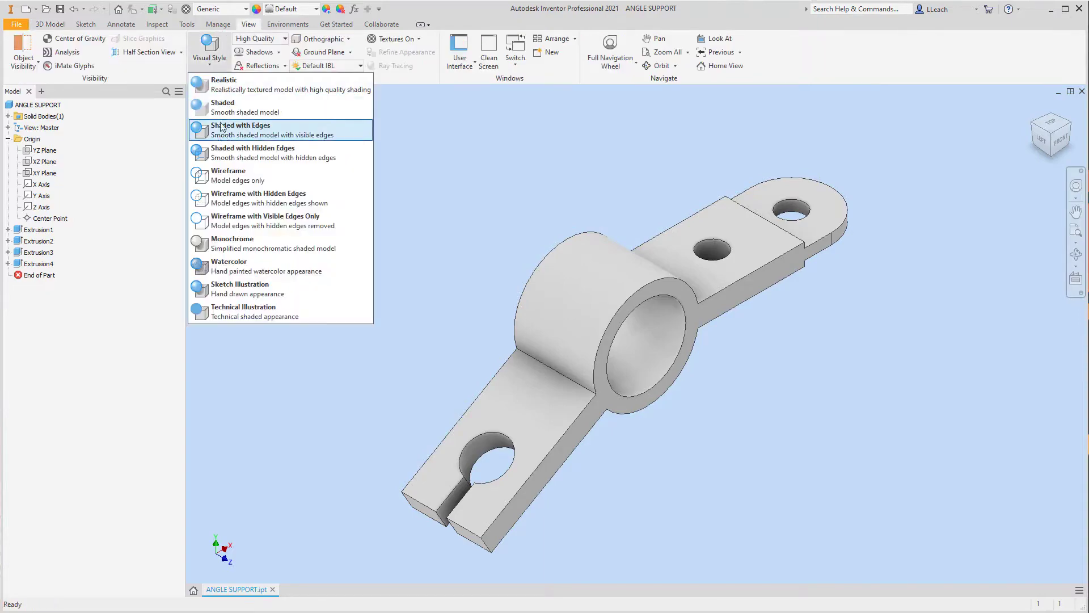
{"action": "left_click", "coordinate": [226, 128]}
{"action": "left_click", "coordinate": [258, 52]}
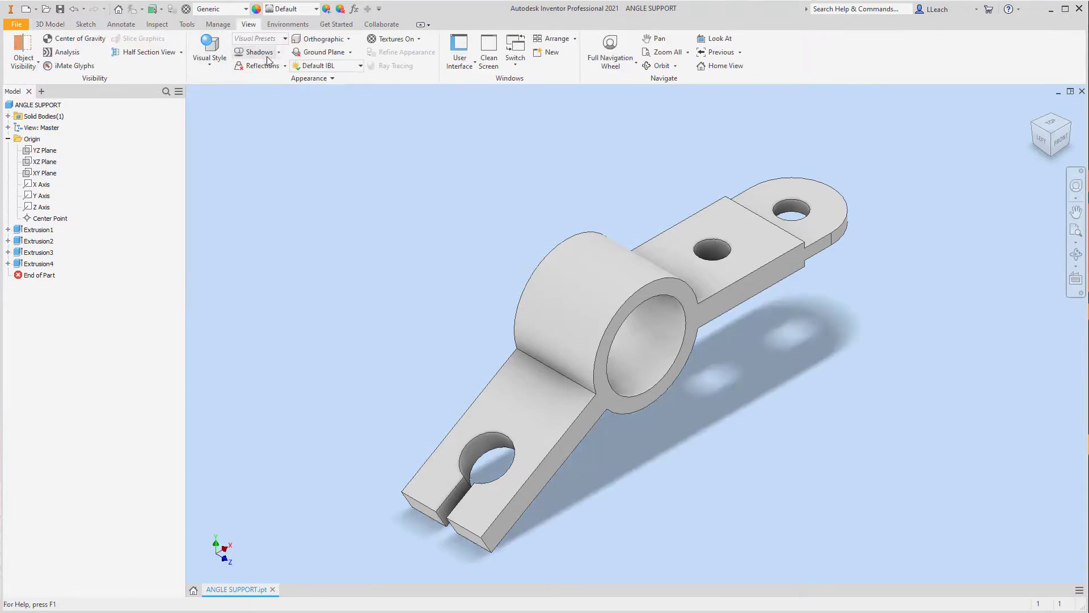
{"action": "left_click", "coordinate": [270, 70]}
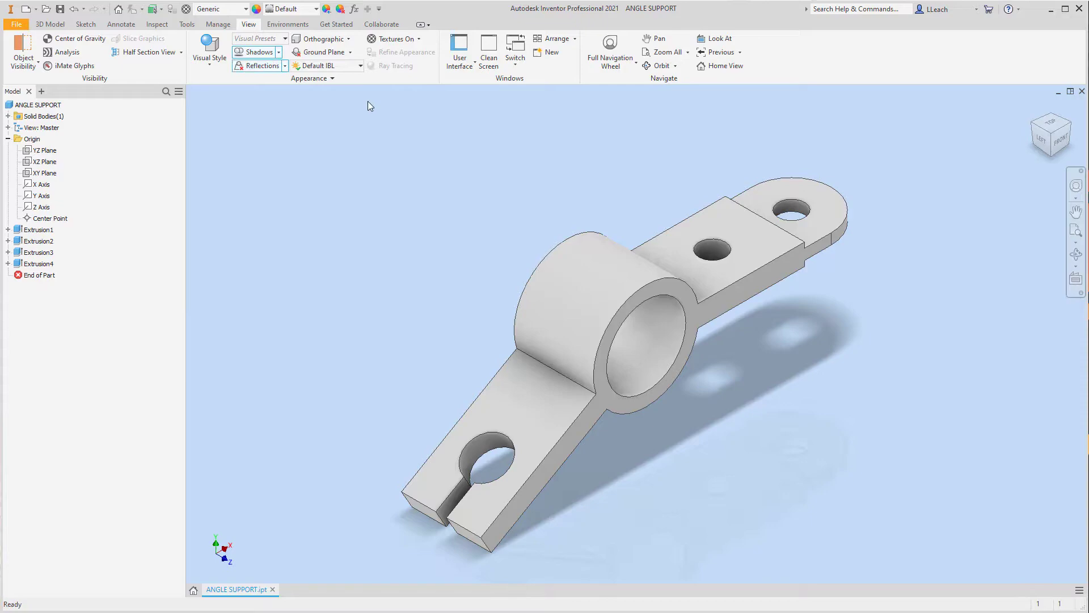
Step: Set the lighting style to Photo Booth and apply the Smooth - Ivory appearance to the angle support
{"action": "left_click", "coordinate": [321, 67]}
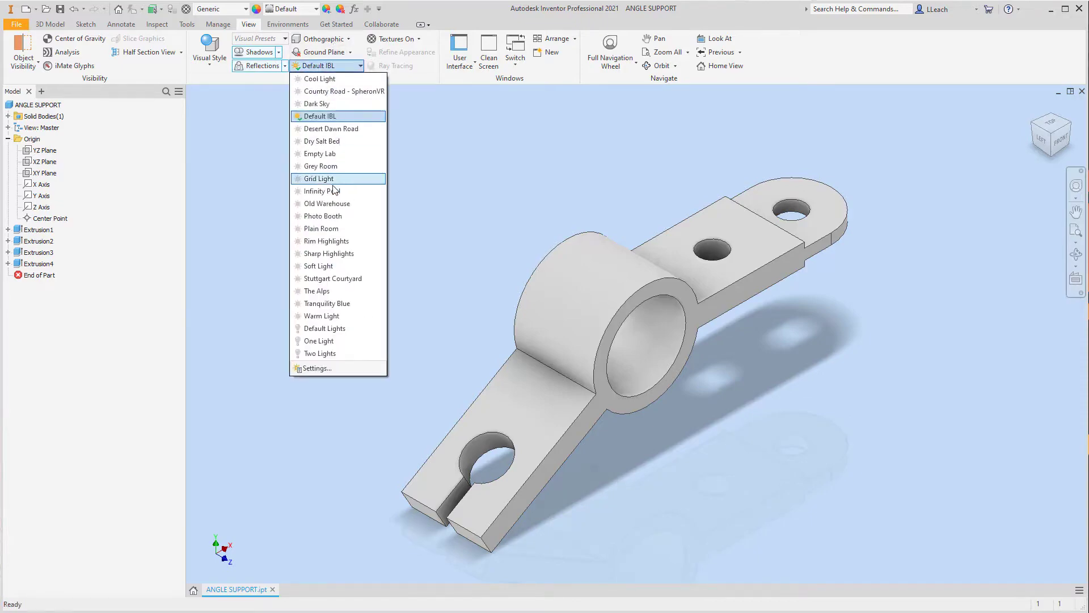
{"action": "left_click", "coordinate": [321, 216]}
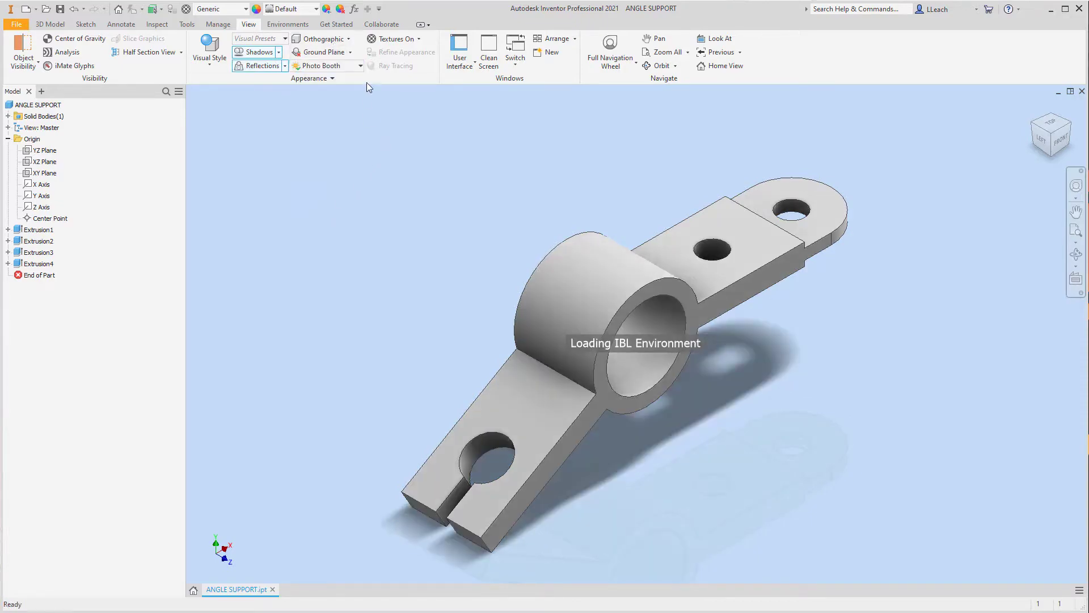
{"action": "left_click", "coordinate": [317, 13]}
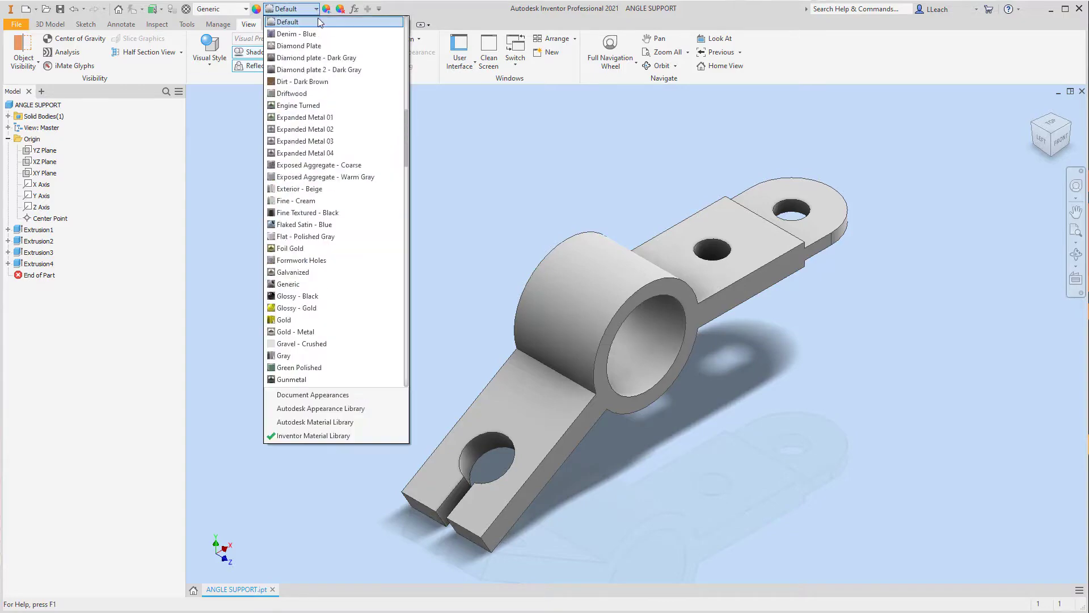
{"action": "scroll", "coordinate": [308, 232], "scroll_direction": "down", "scroll_amount": 20}
{"action": "scroll", "coordinate": [308, 233], "scroll_direction": "down", "scroll_amount": 20}
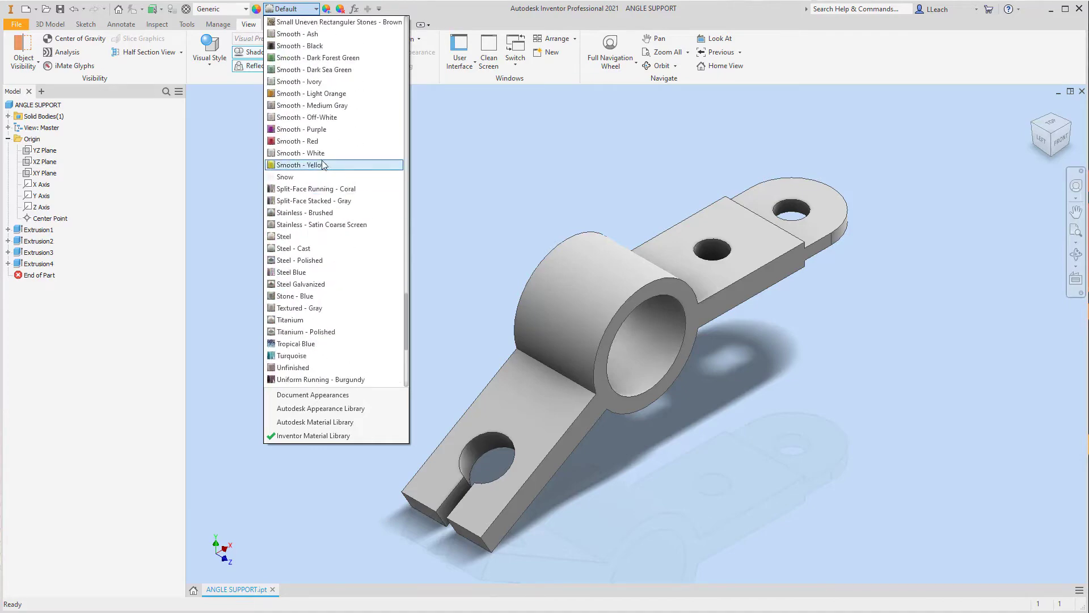
{"action": "scroll", "coordinate": [309, 193], "scroll_direction": "up", "scroll_amount": 3}
{"action": "left_click", "coordinate": [308, 190]}
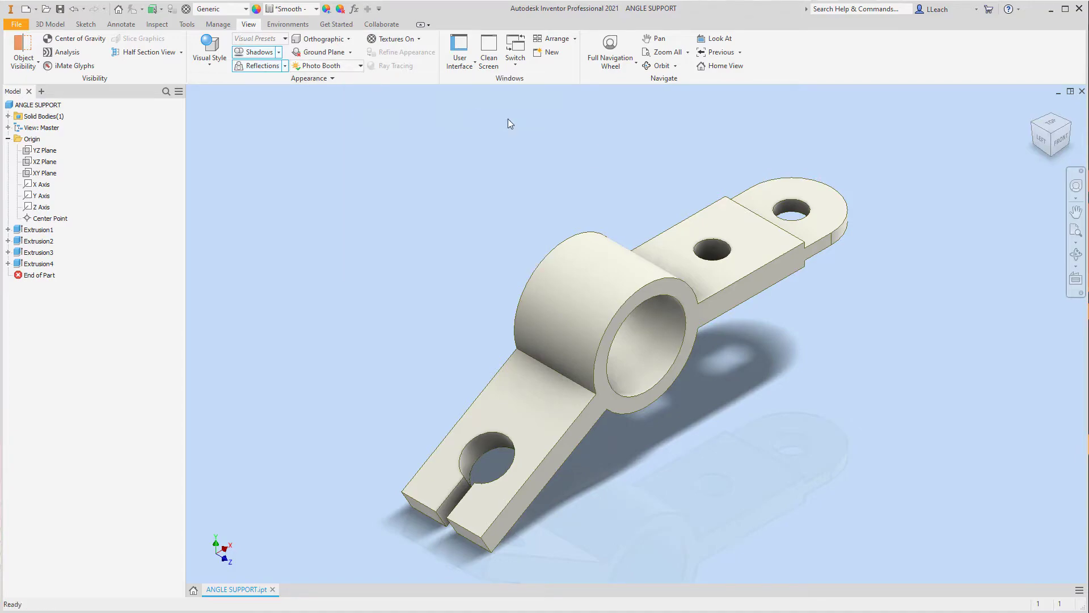
{"action": "left_click", "coordinate": [16, 24]}
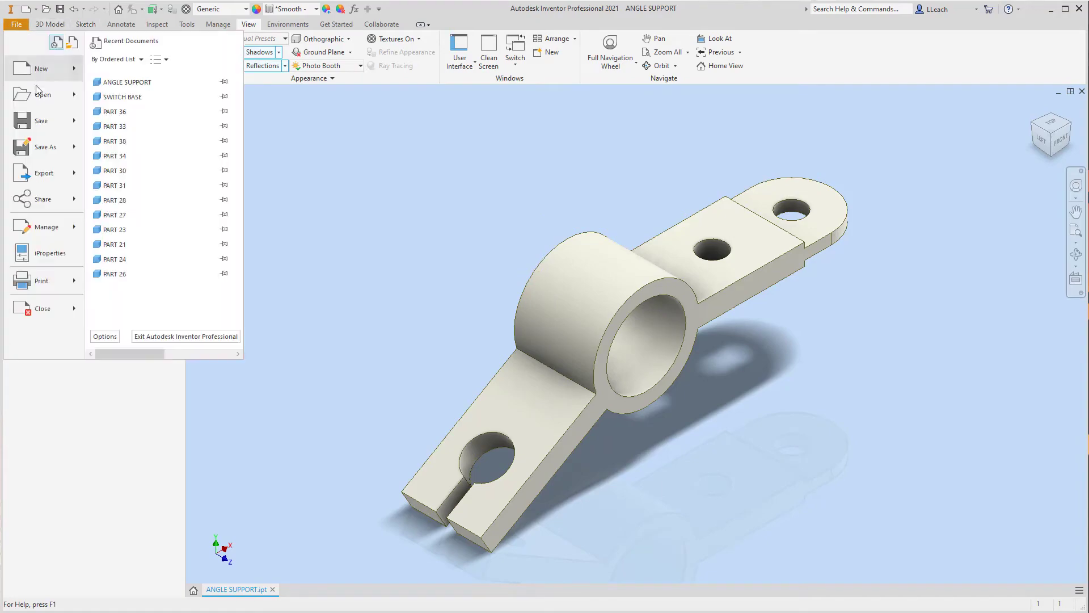
{"action": "key", "text": "Escape"}
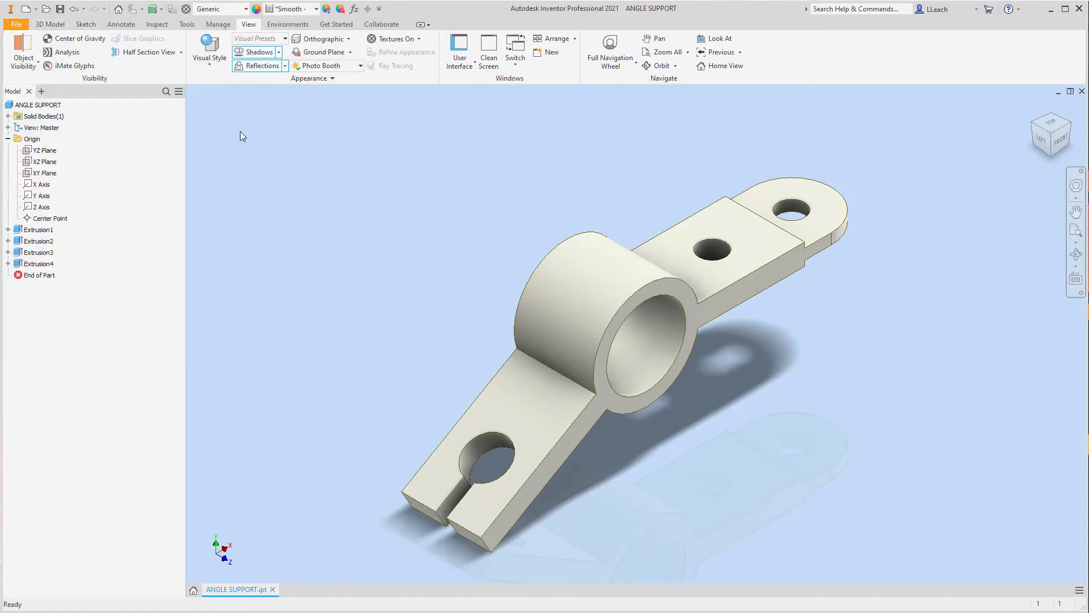